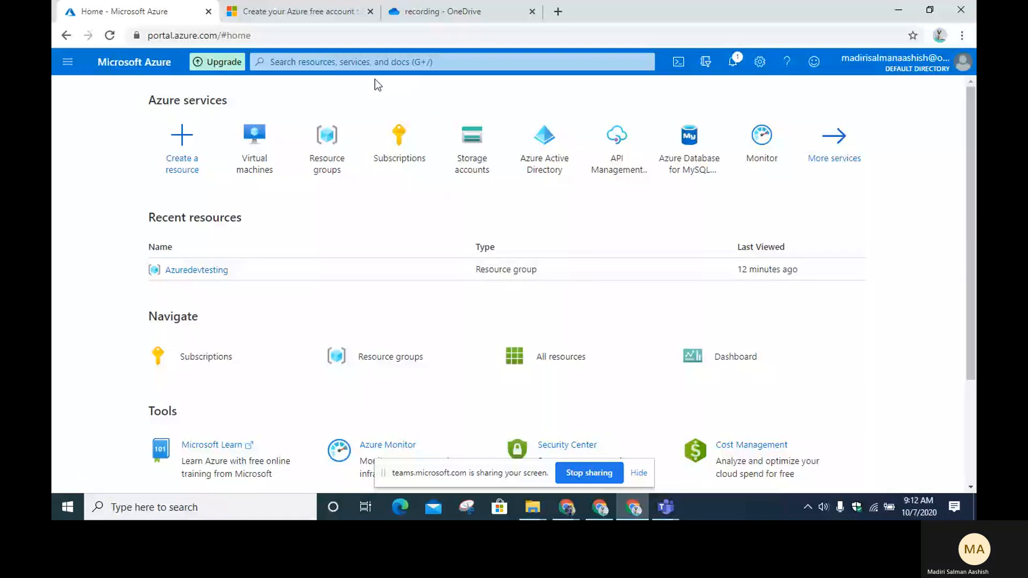
Step: Search the portal for 'virual' and open the Virtual networks service
click(377, 59)
text(v)
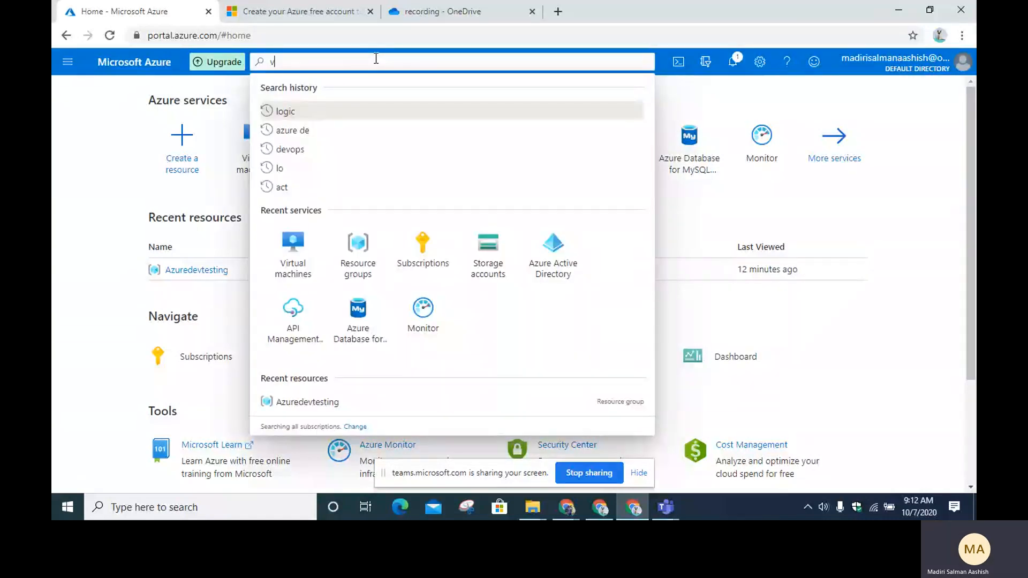
text(irua)
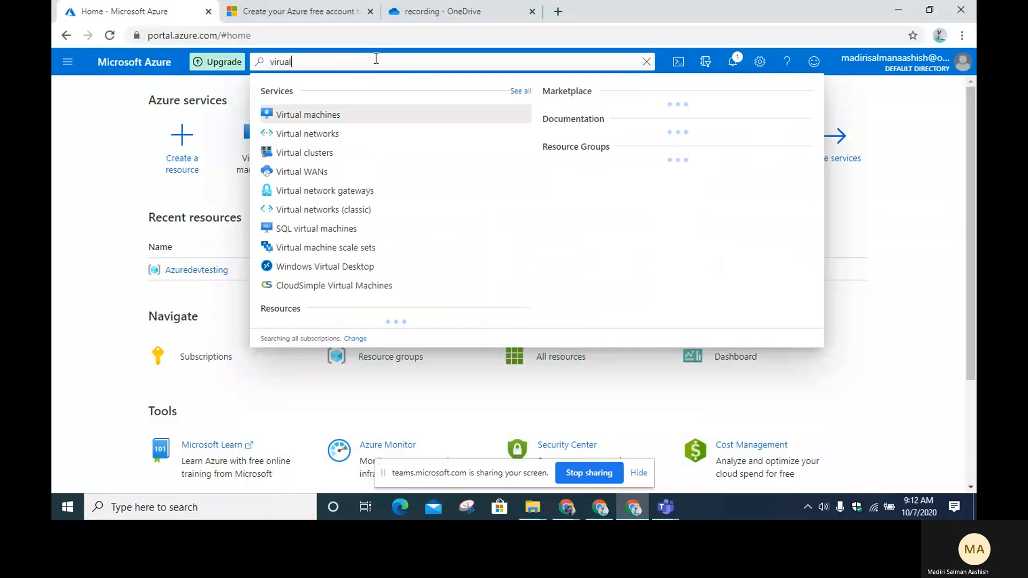
text(l)
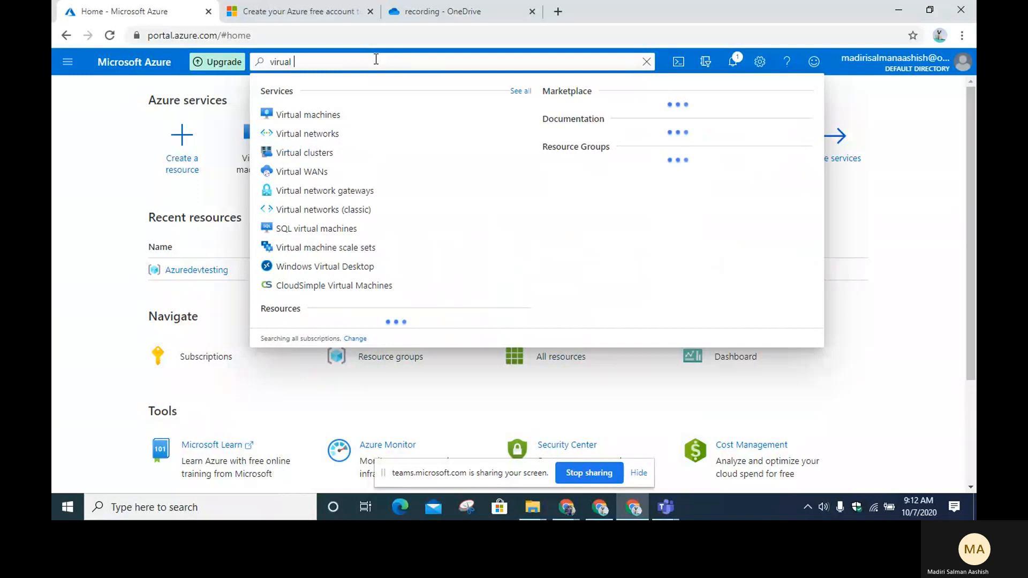
click(308, 134)
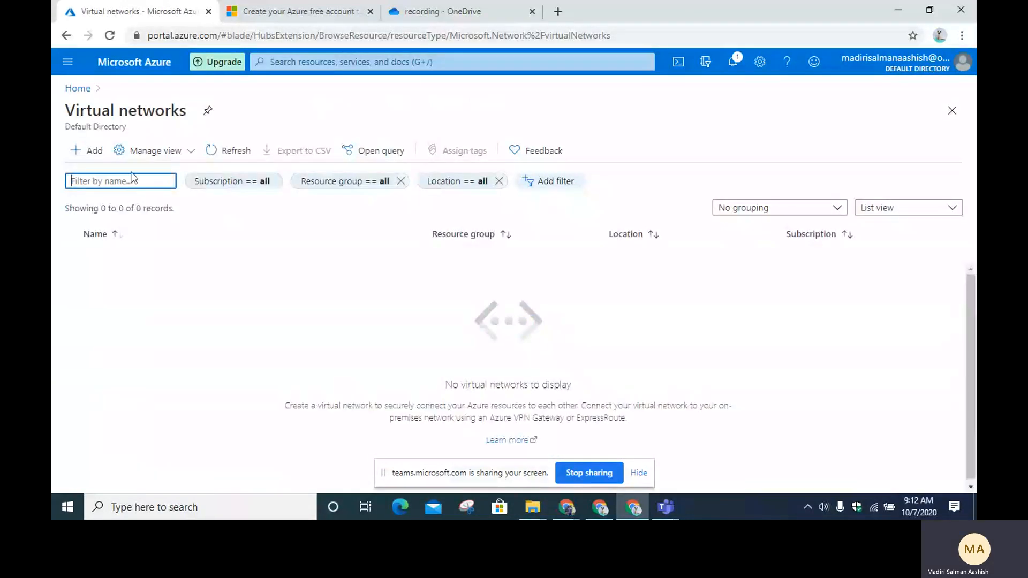
Step: Create a virtual network named vn in Azuredevtesting, East US, and advance to IP Addresses
click(92, 155)
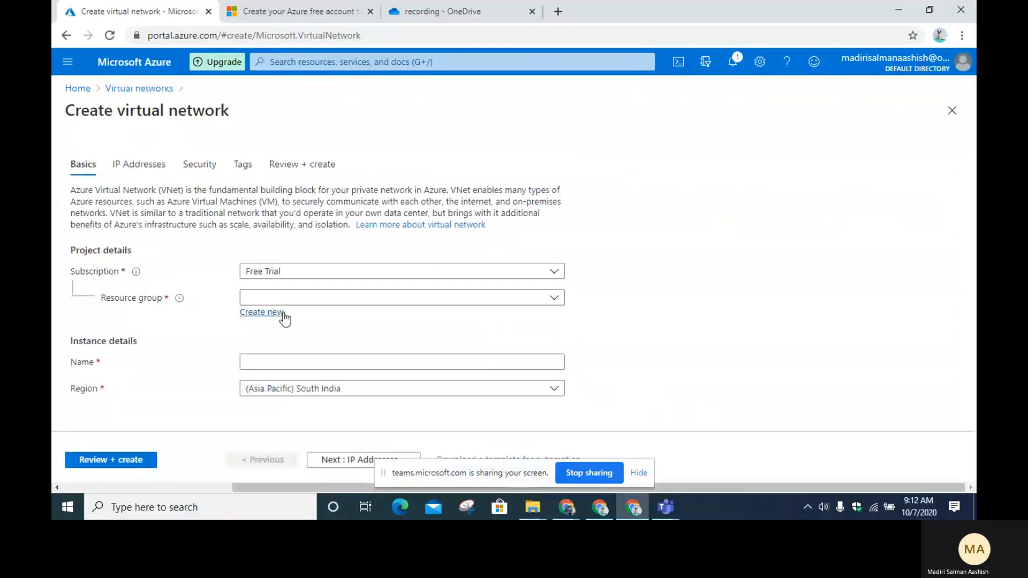
click(302, 301)
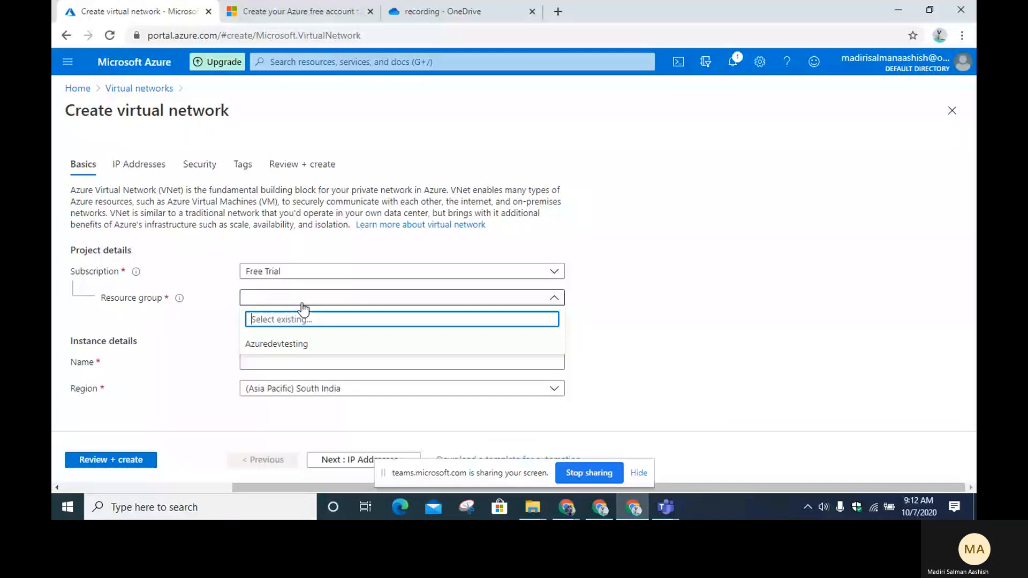
click(299, 347)
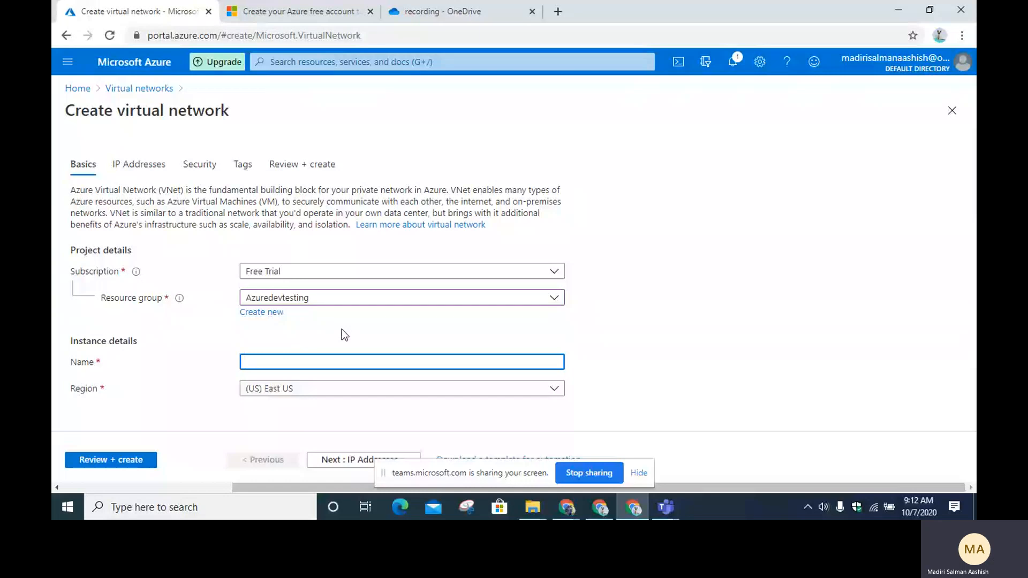
text(vn)
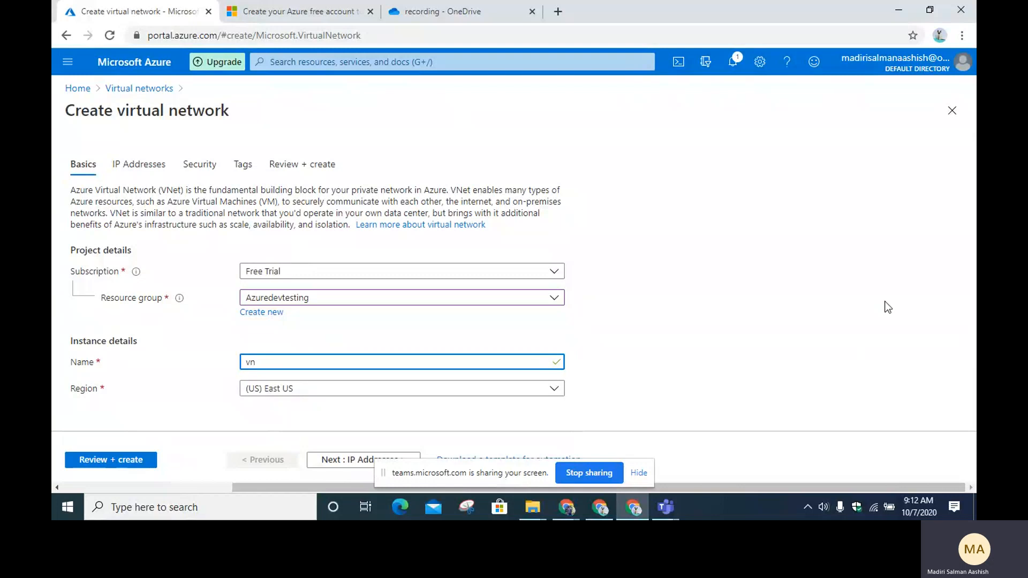
click(744, 293)
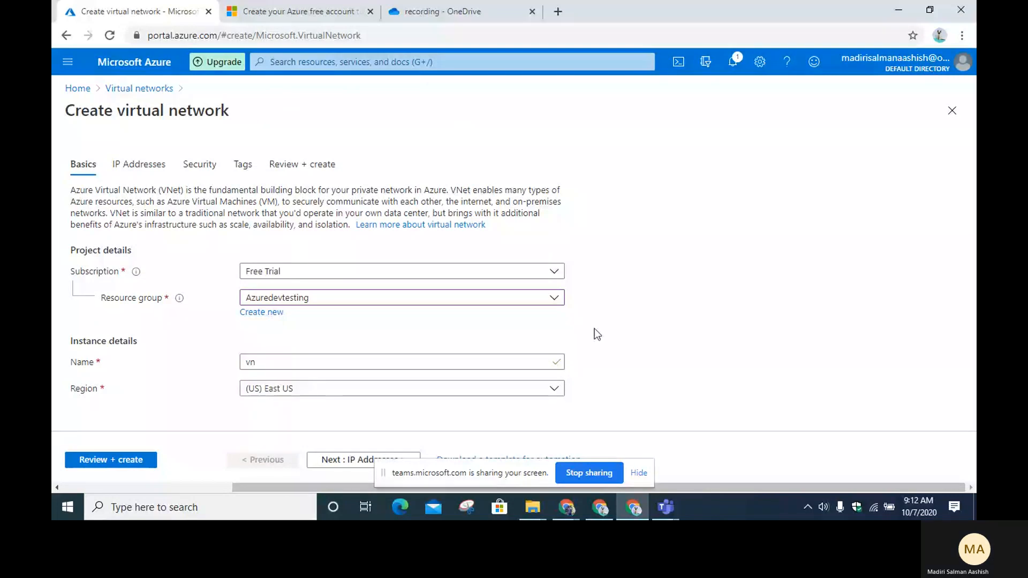
click(348, 461)
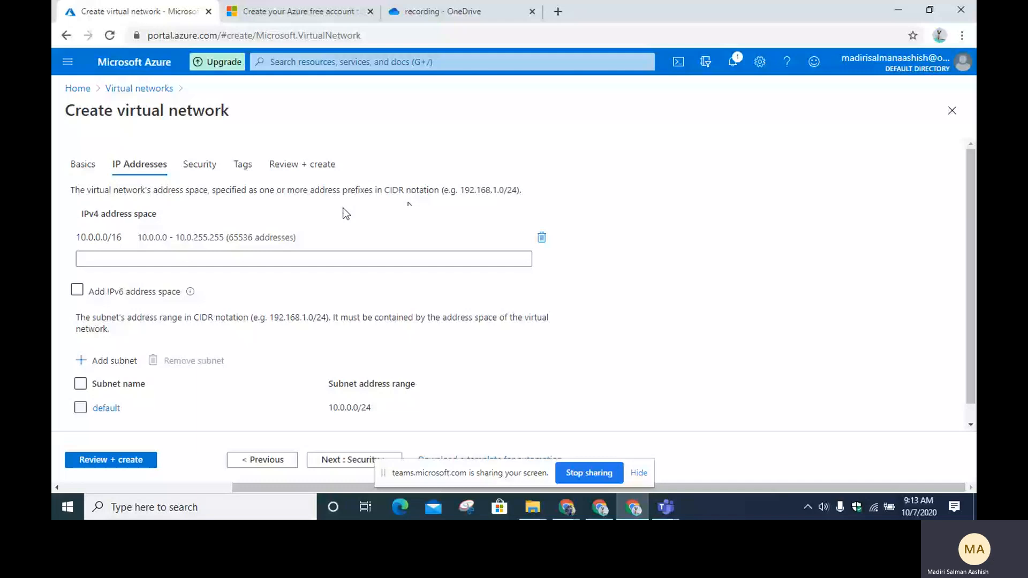
Step: Keep the IPv4 address space at 10.0.0.0/16 and continue to Security
click(114, 238)
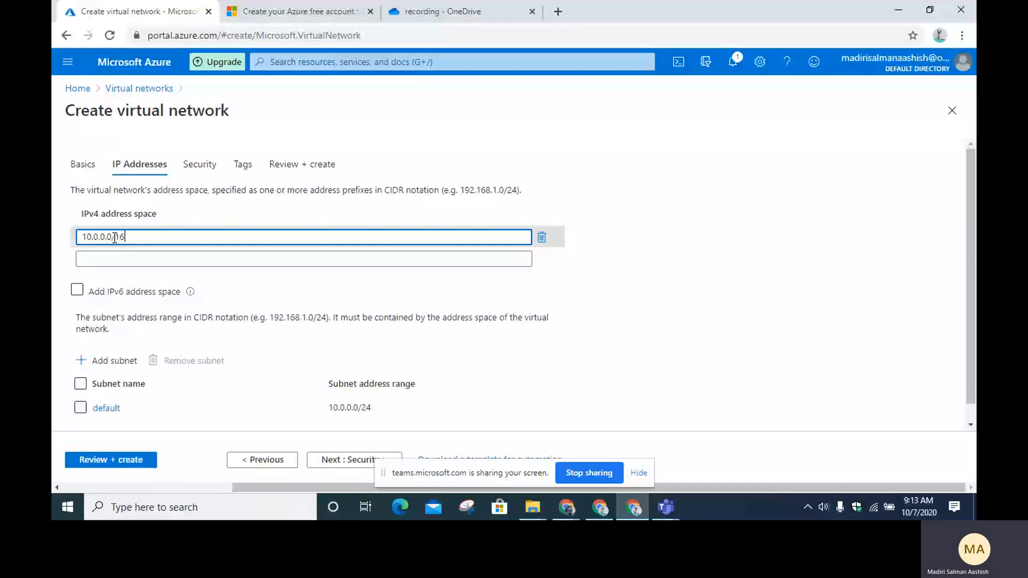
click(280, 247)
scroll(280, 247, down, 1)
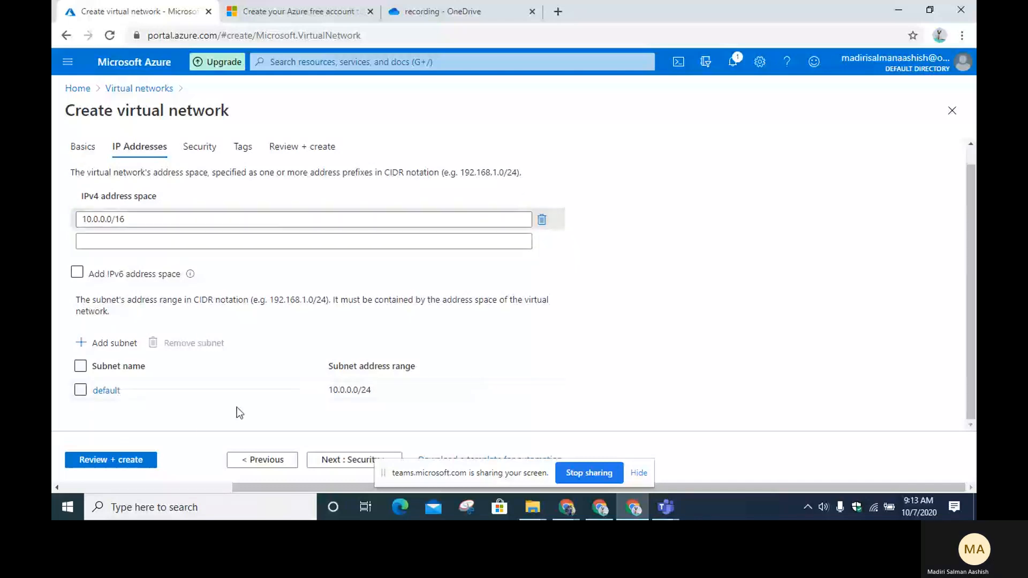
click(349, 460)
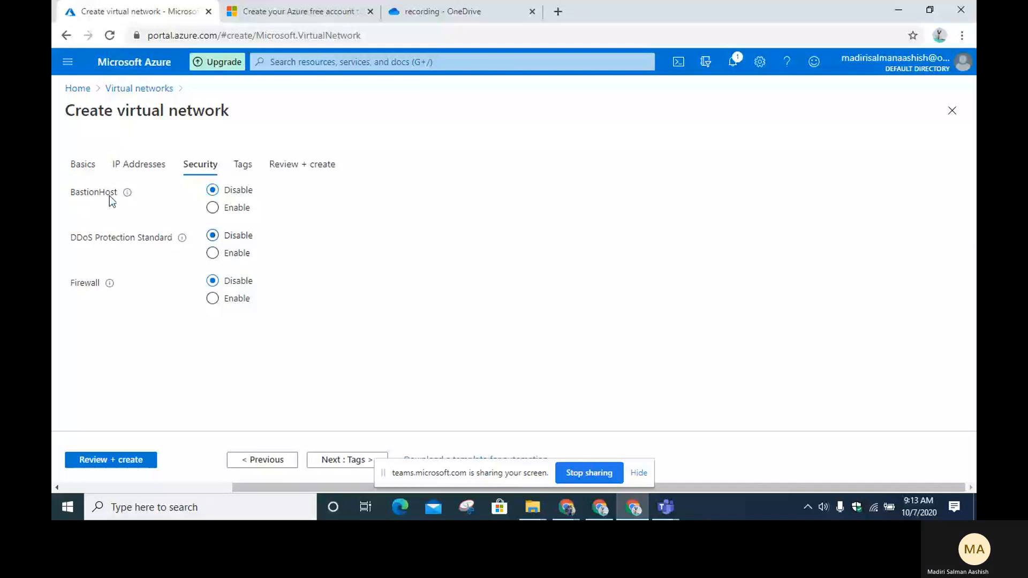
Step: Leave BastionHost, DDoS Protection Standard and Firewall disabled and move to Tags
mouse_move(129, 195)
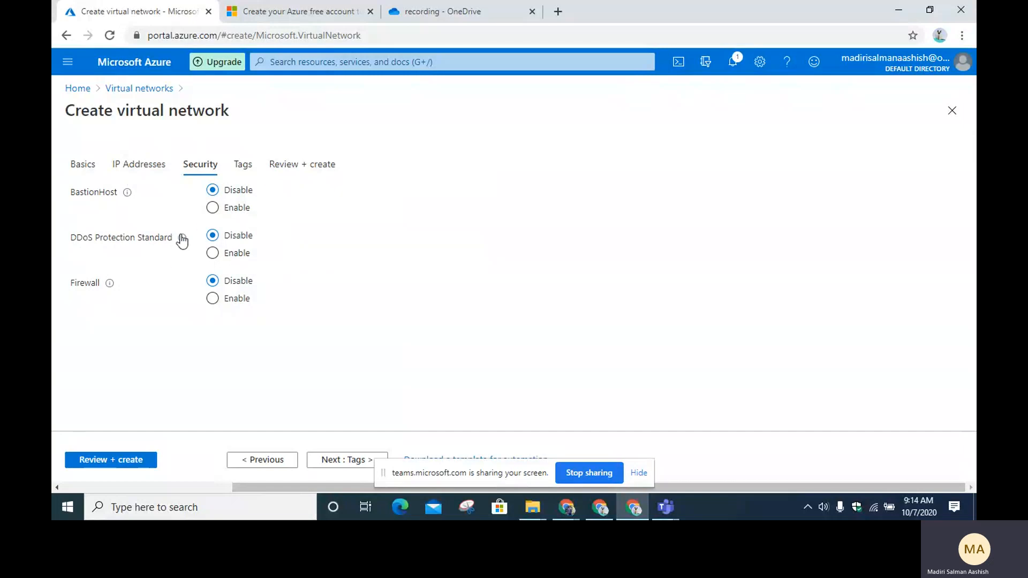
mouse_move(182, 240)
mouse_move(110, 284)
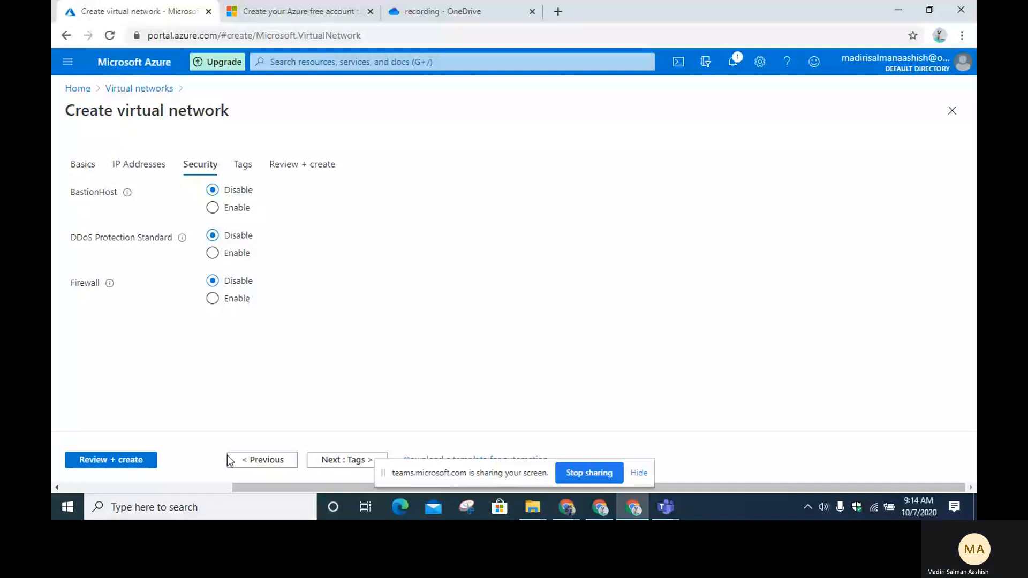
click(243, 165)
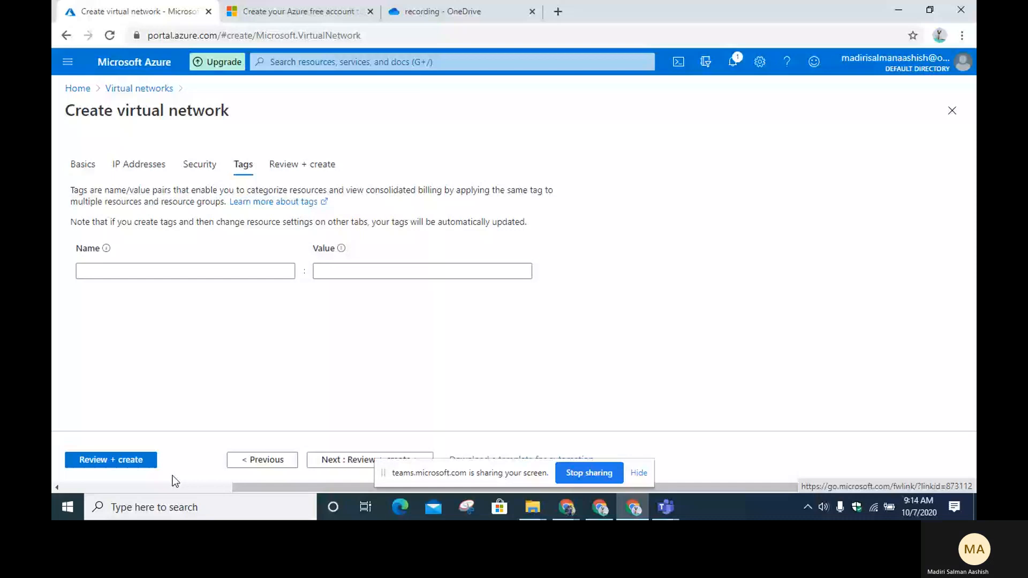
Step: Review the vn network settings, pass validation, and create it
click(156, 465)
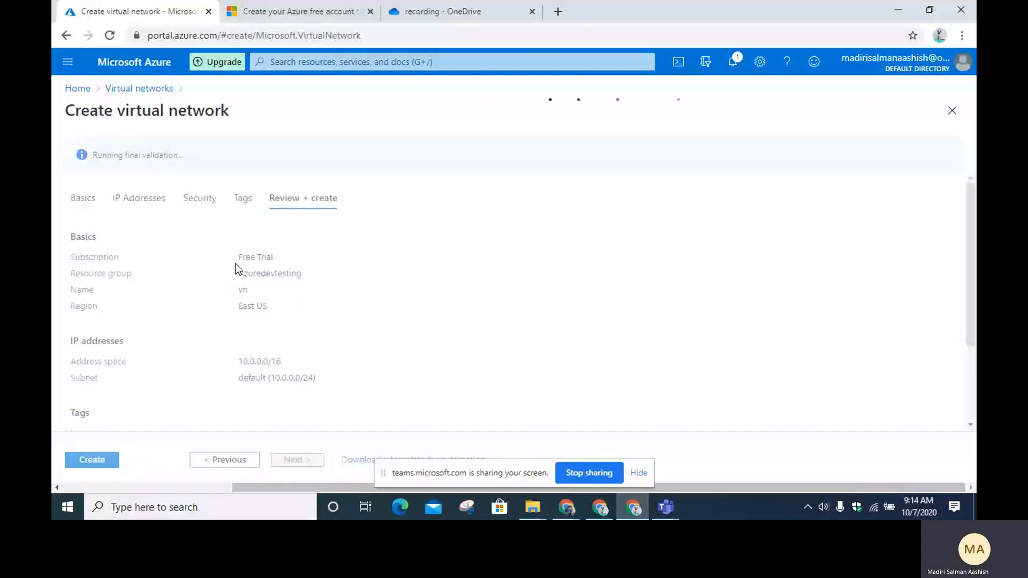
scroll(235, 263, down, 5)
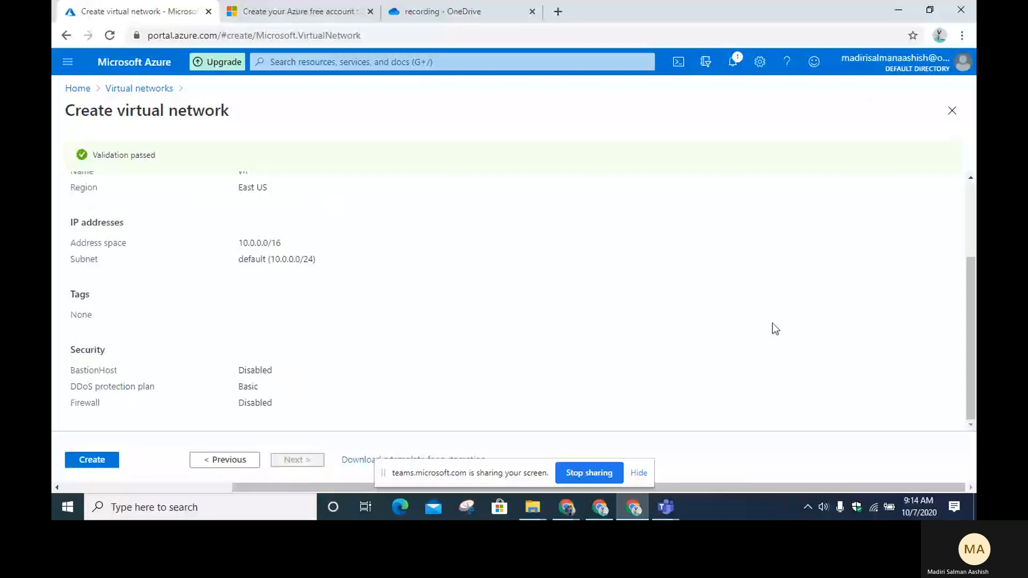
click(86, 461)
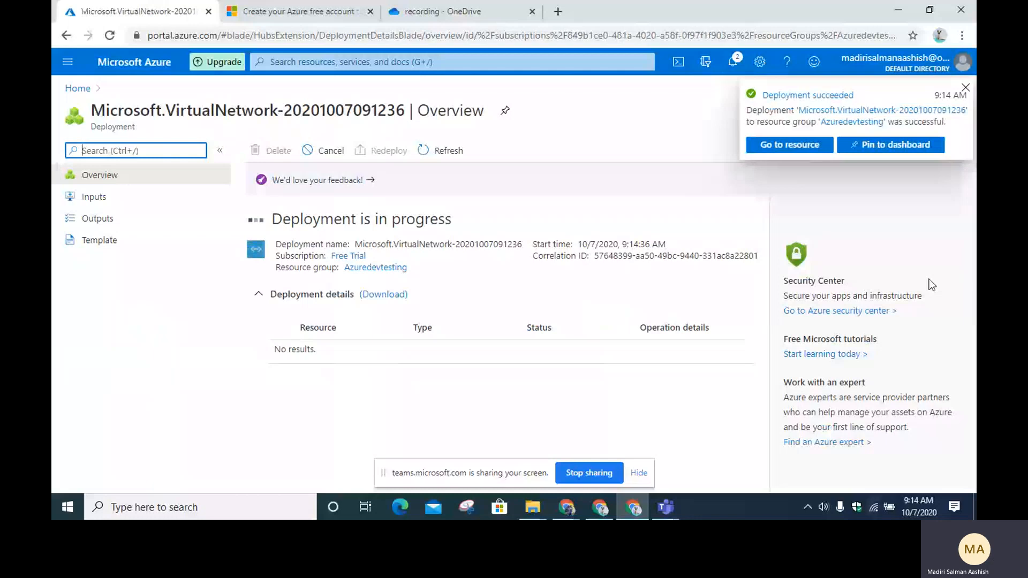
Step: Open the new vn network resource and look over its blade
click(814, 156)
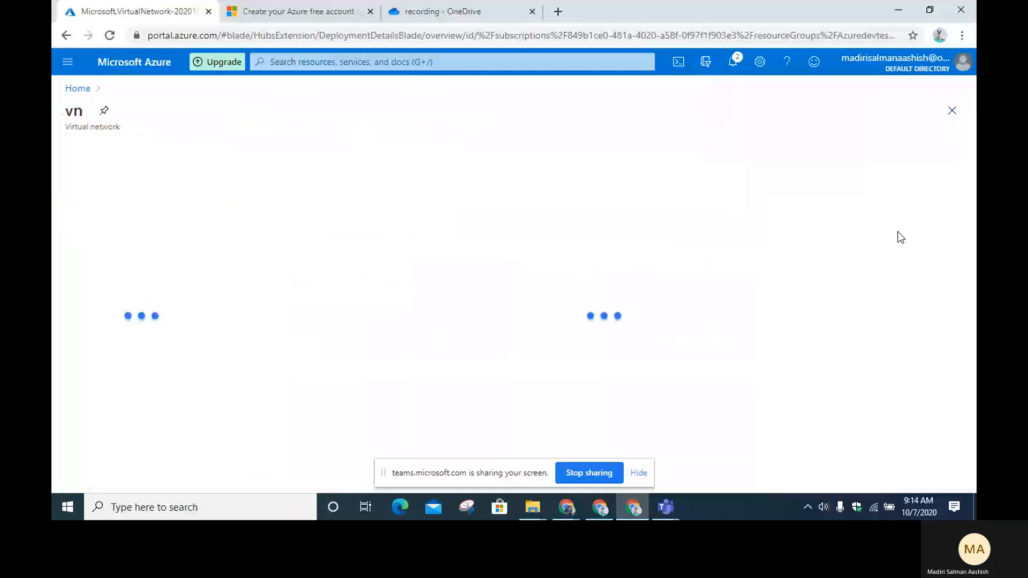
scroll(150, 323, down, 2)
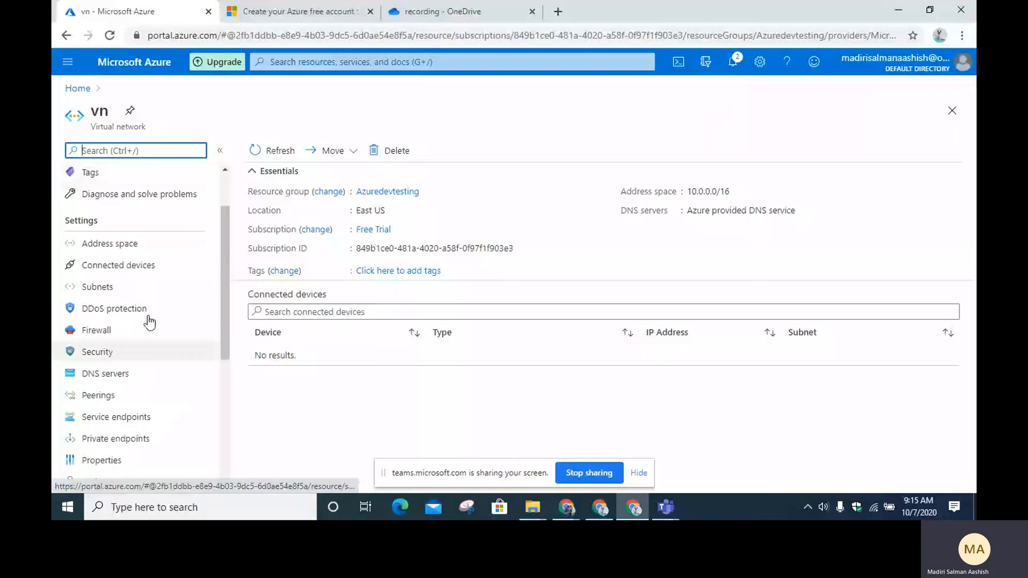
scroll(110, 197, up, 2)
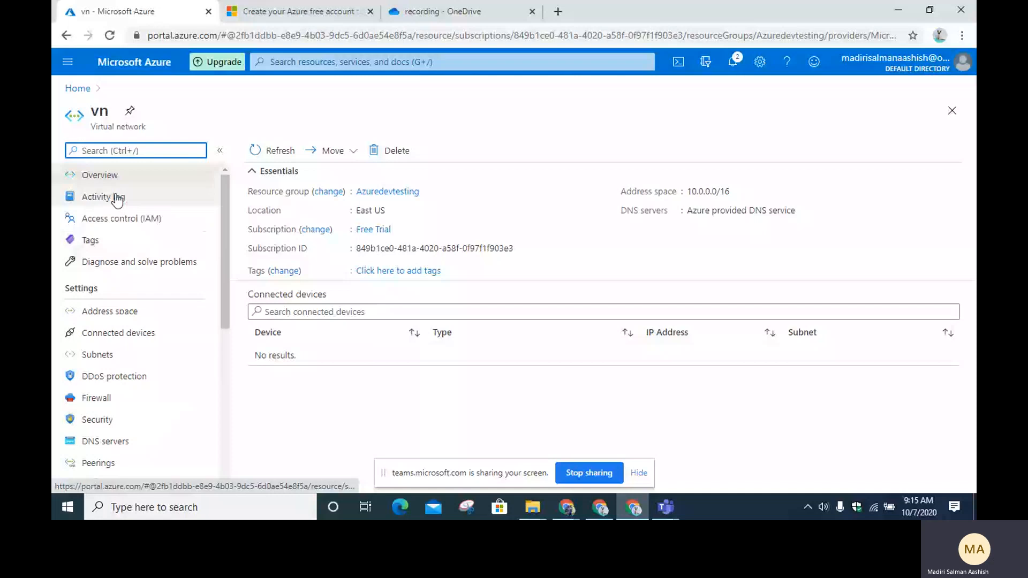
Step: From Home, open the empty Virtual machines list and expand the Add options
click(73, 90)
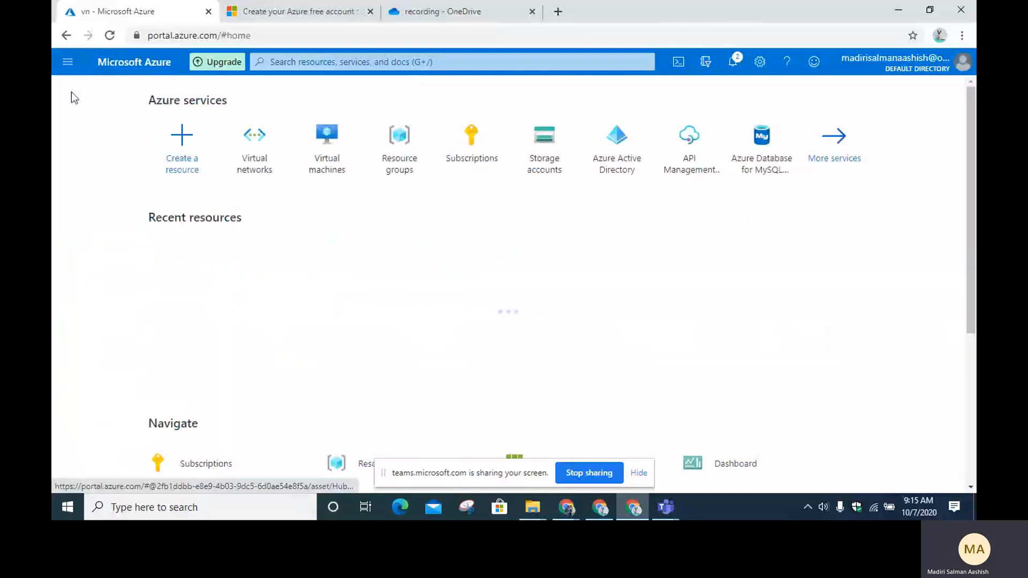
click(329, 152)
click(103, 154)
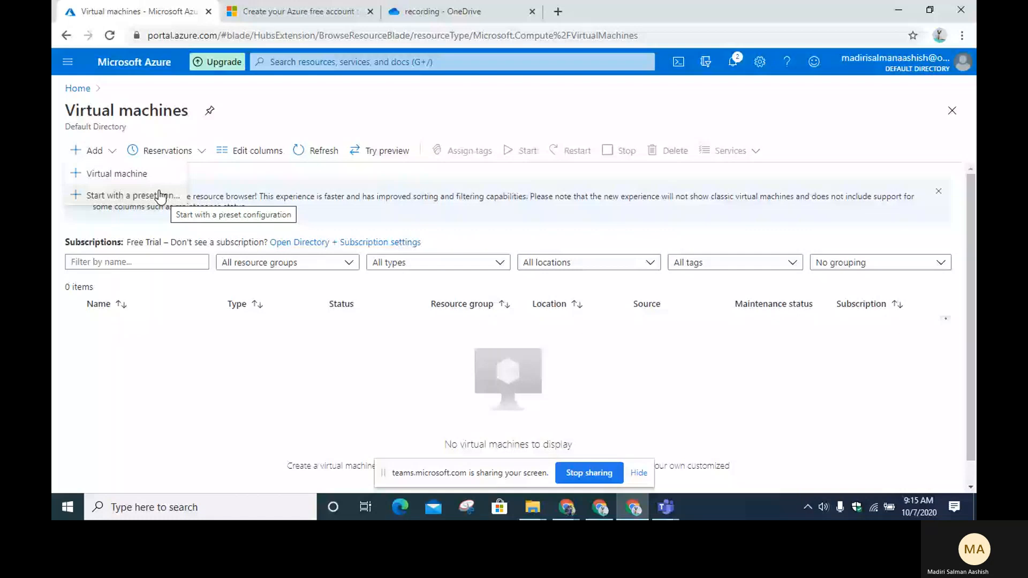
Step: Start a new virtual machine named devtest in the Azuredevtesting resource group
click(110, 174)
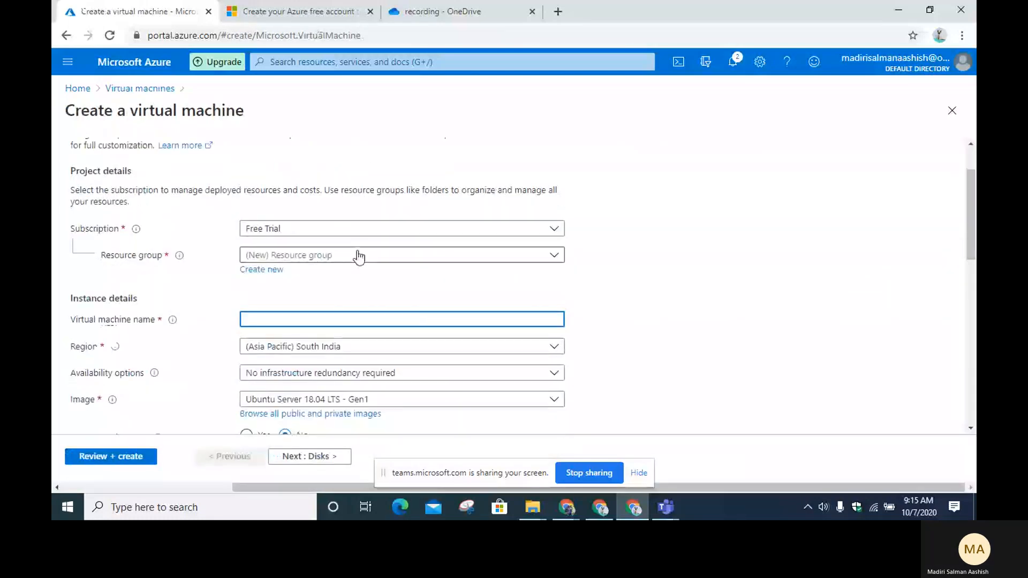
click(359, 256)
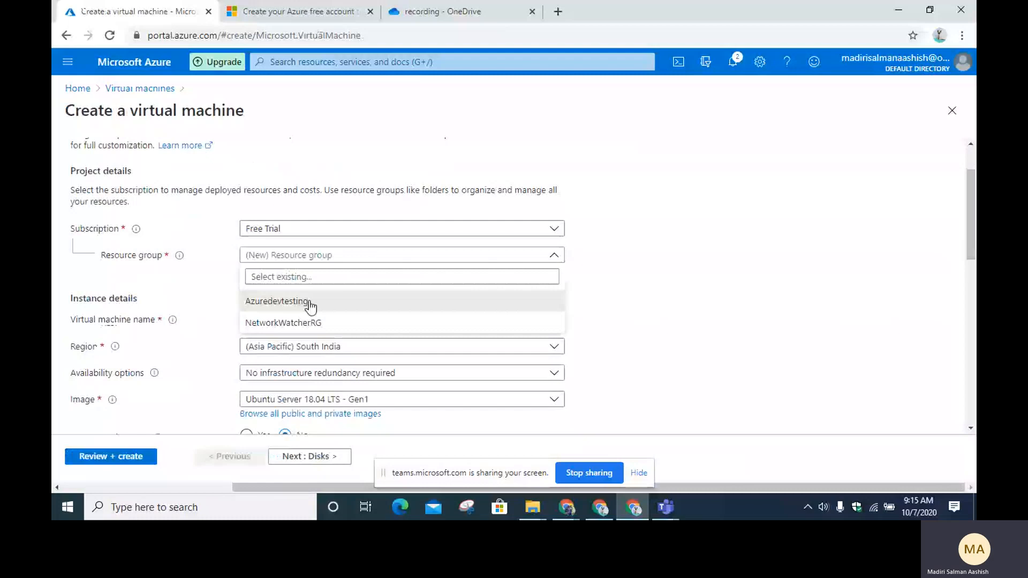
click(311, 302)
scroll(270, 286, down, 1)
click(288, 252)
text(dev )
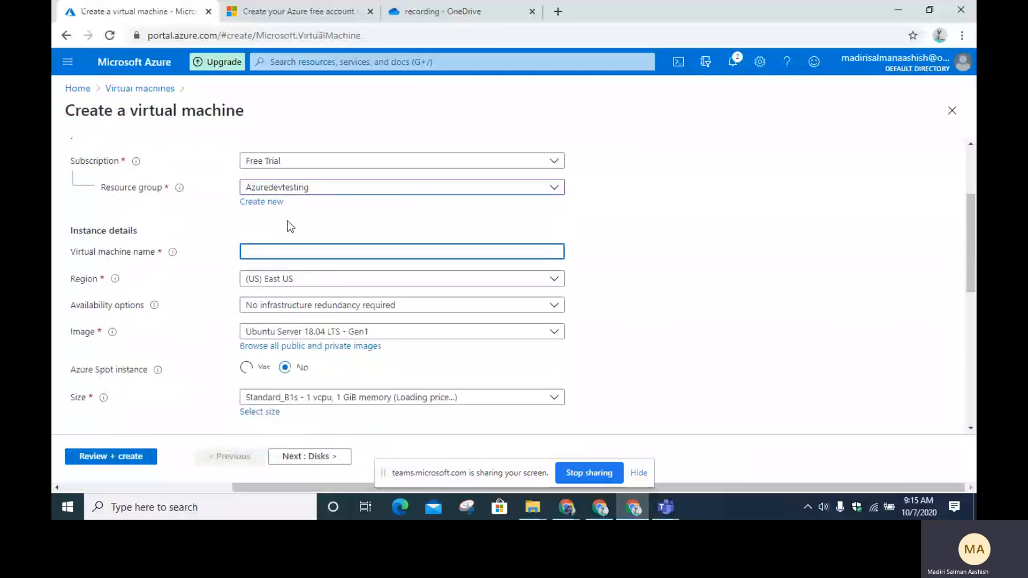
text(test)
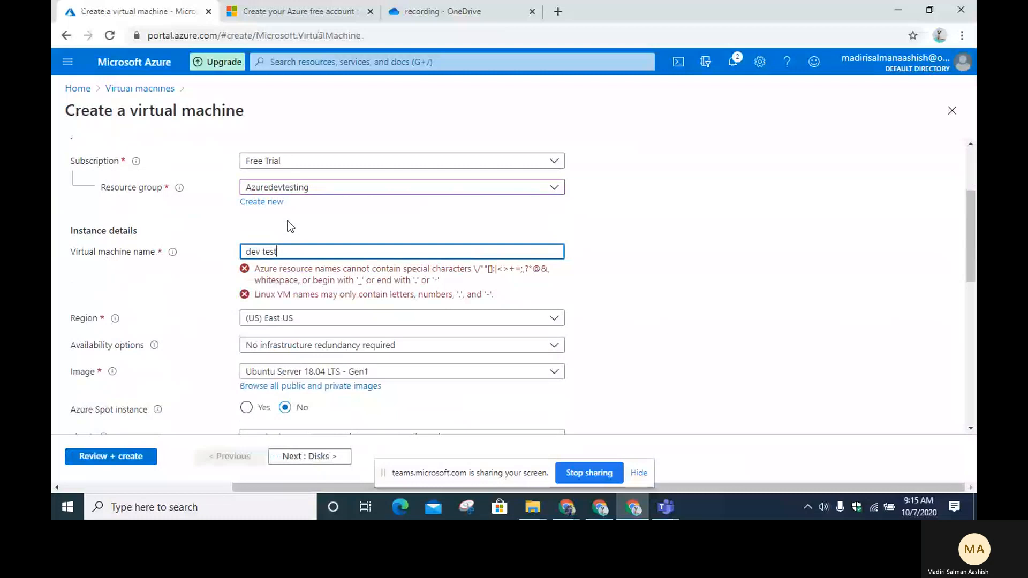
click(263, 252)
key(BackSpace)
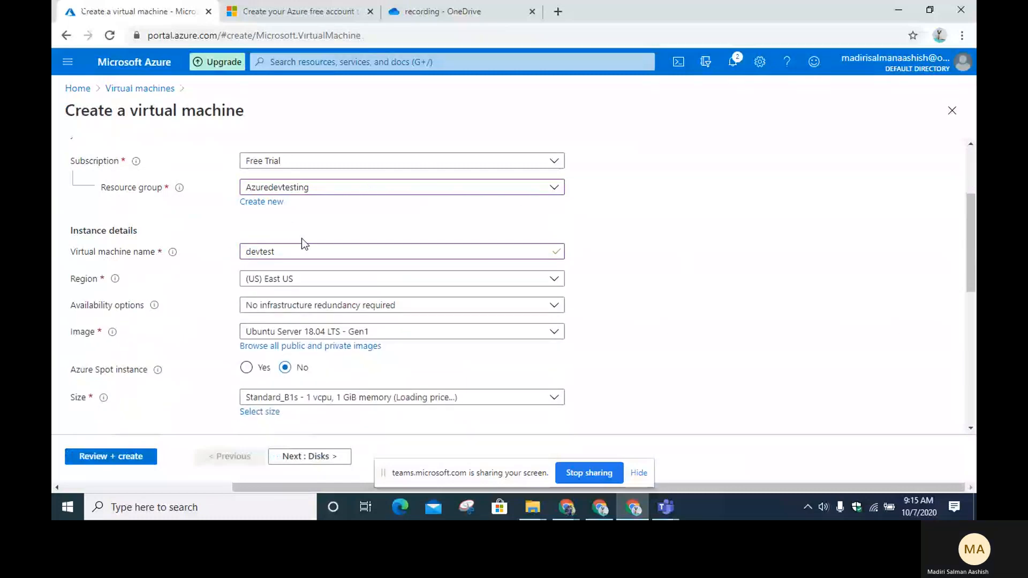
click(321, 286)
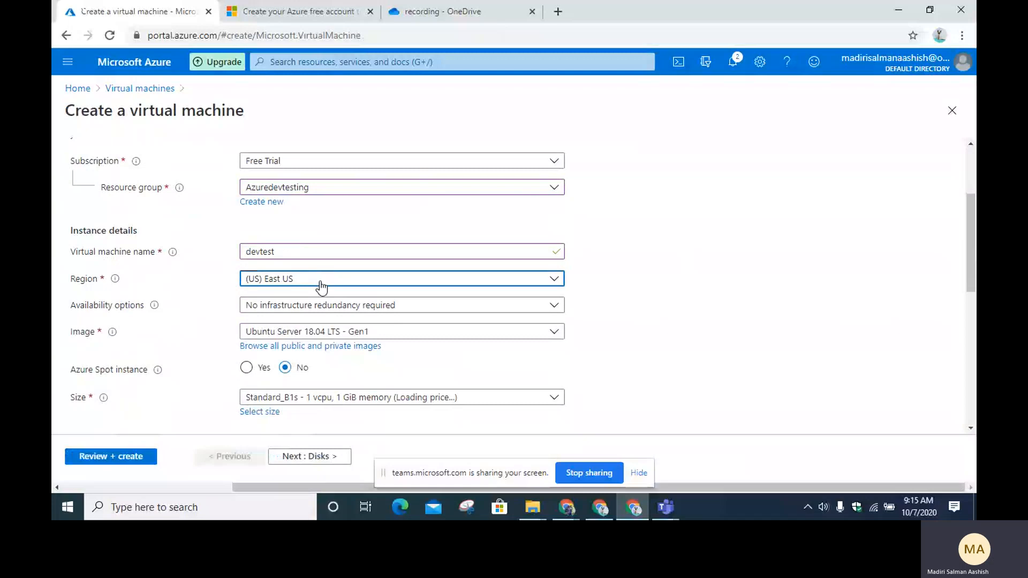
Step: Keep the VM region at (US) East US
click(322, 279)
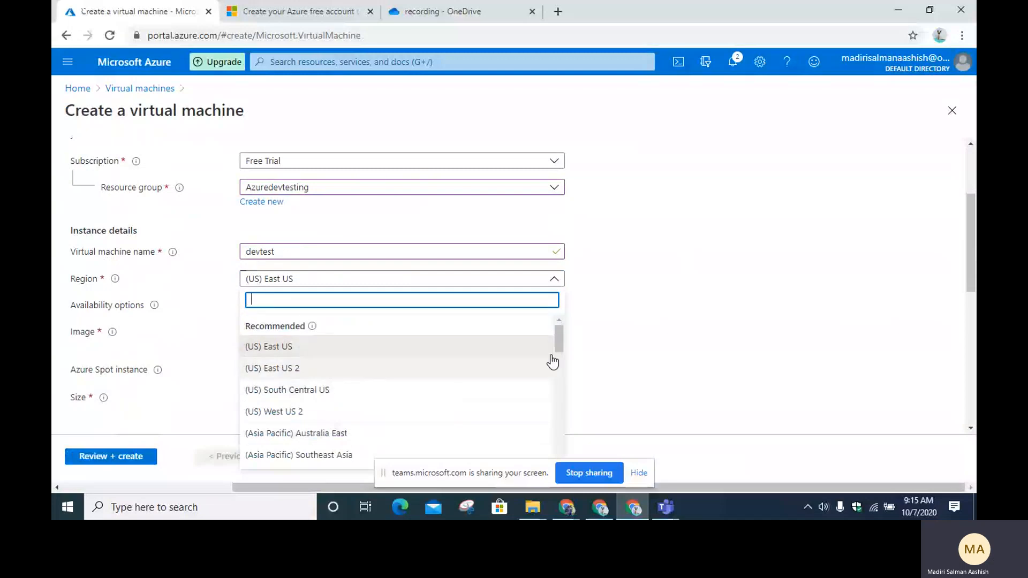
click(647, 311)
click(362, 308)
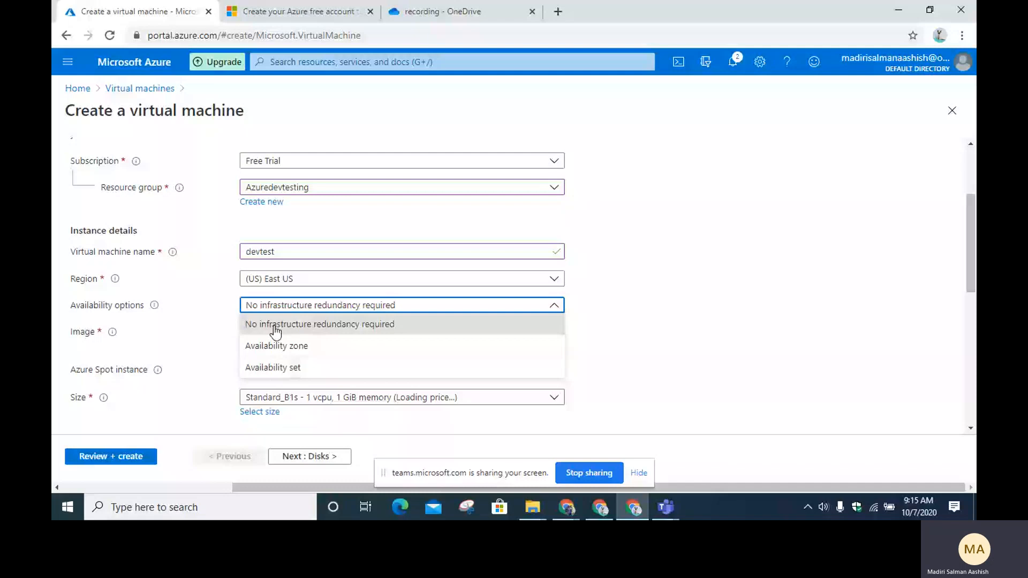
Step: Select Availability zone redundancy and view the zone choices 1, 2 and 3
click(305, 353)
click(324, 336)
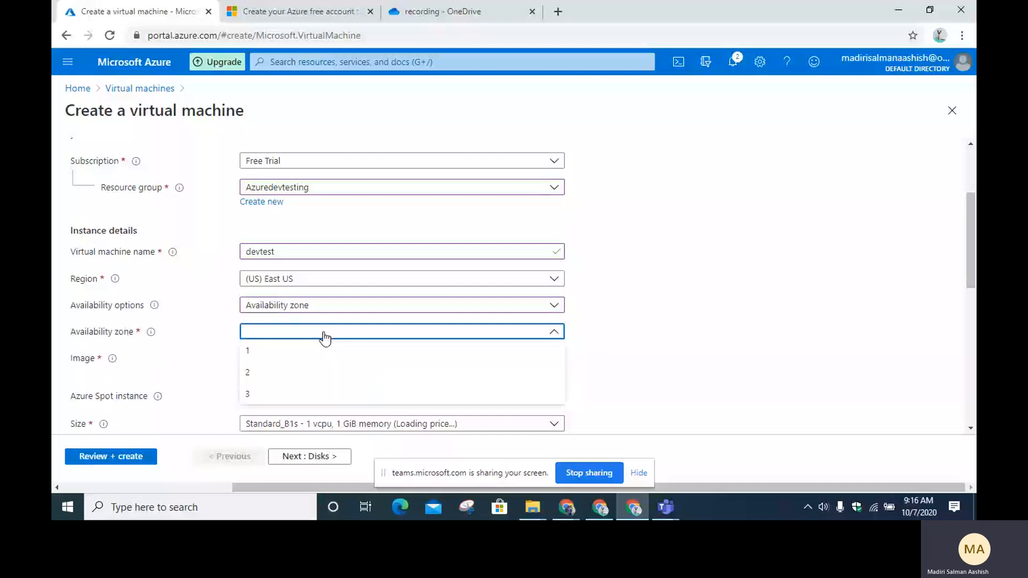
click(325, 336)
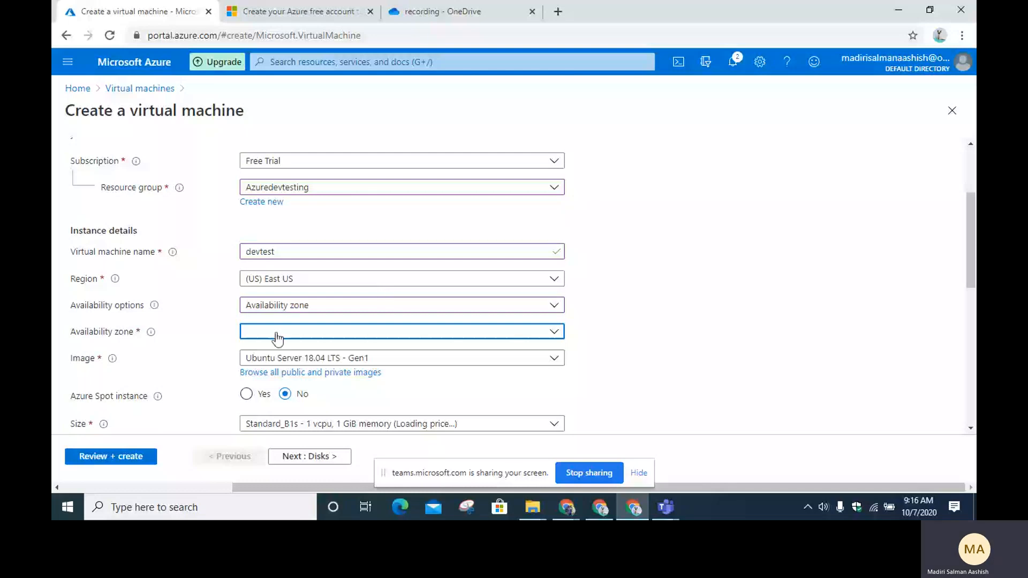
click(277, 335)
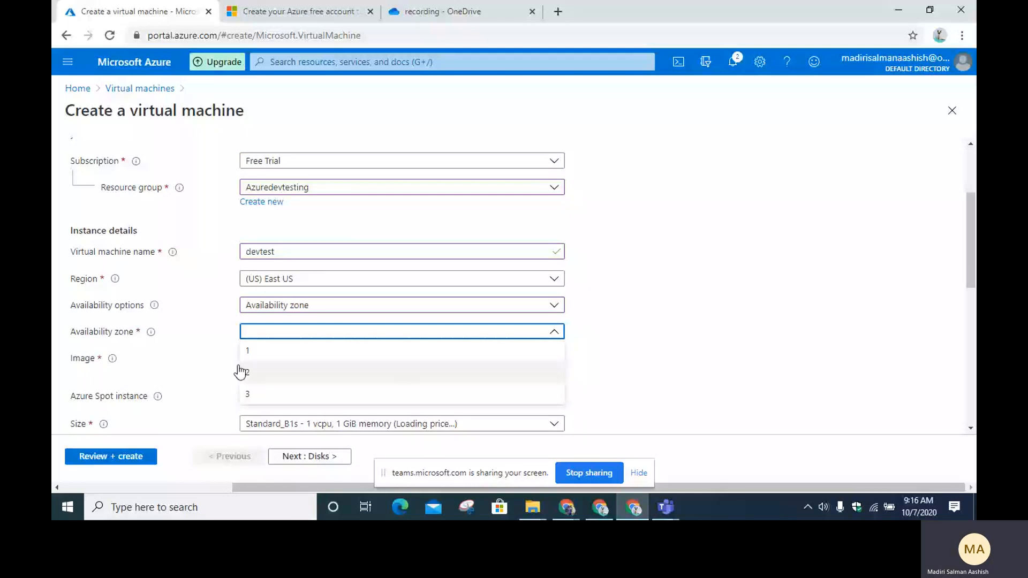
Step: Revert availability to No infrastructure redundancy required
click(329, 305)
click(322, 321)
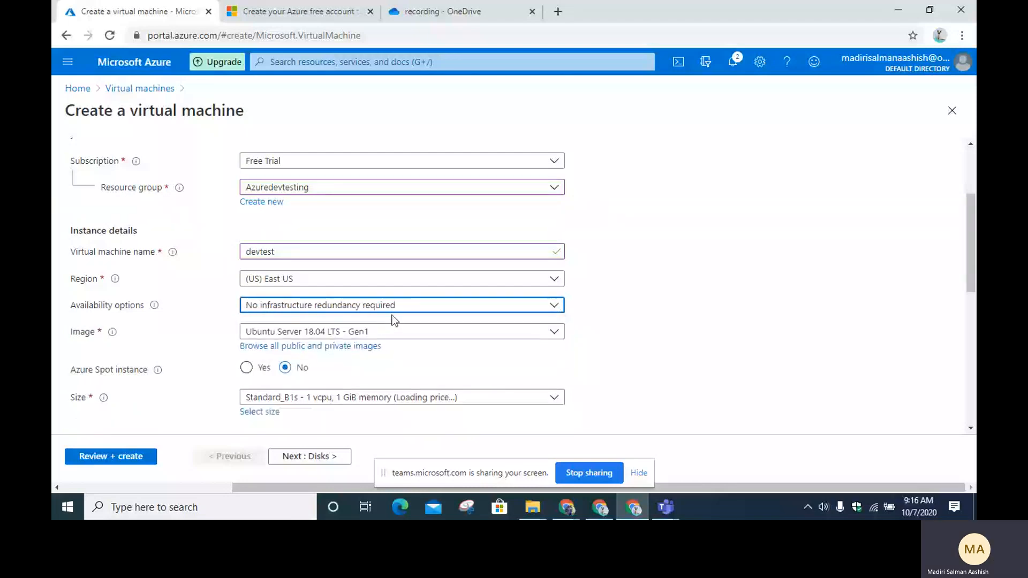
click(271, 307)
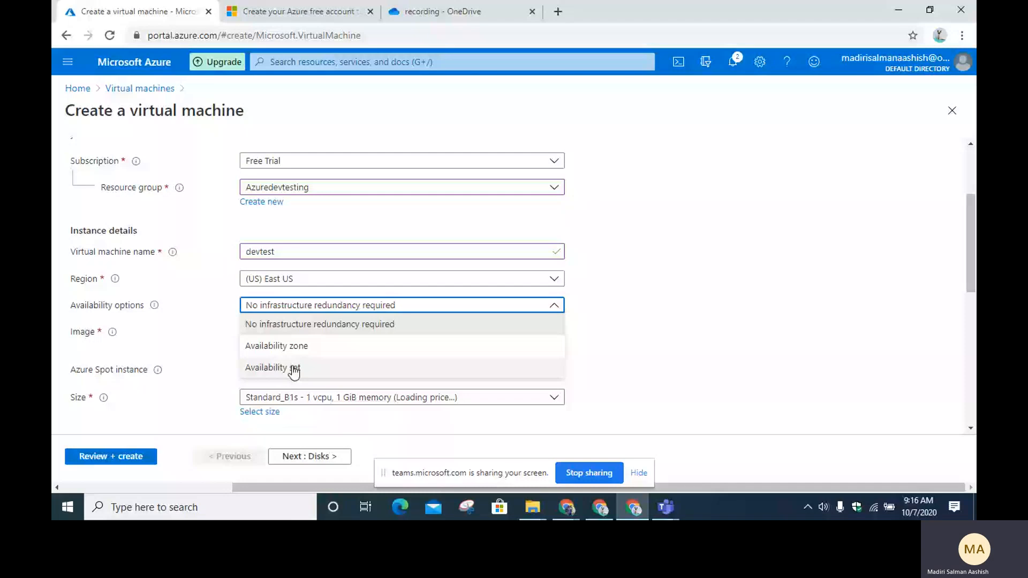
Step: Set the VM image to Windows Server 2012 R2 Datacenter - Gen1
click(374, 332)
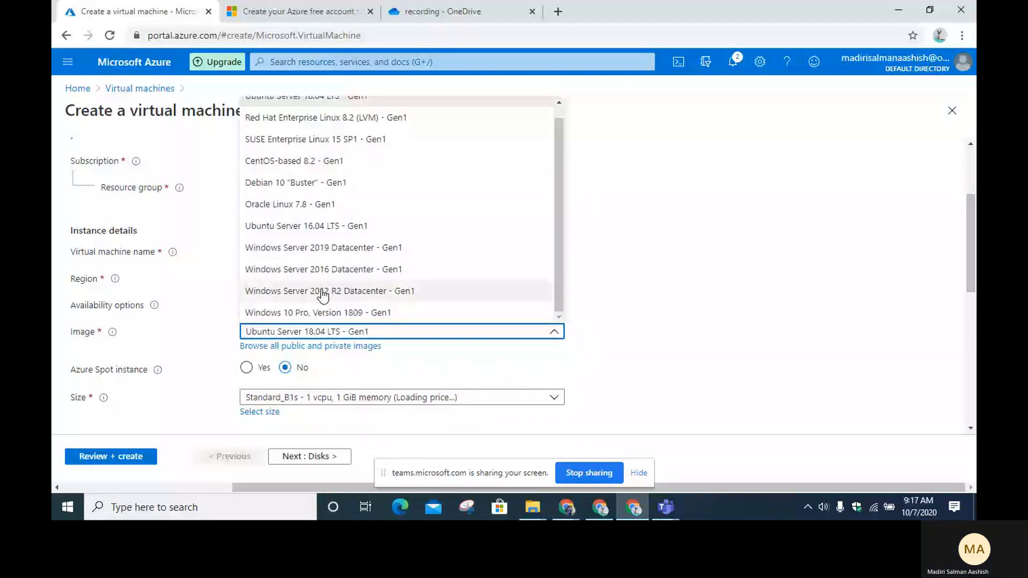
click(322, 292)
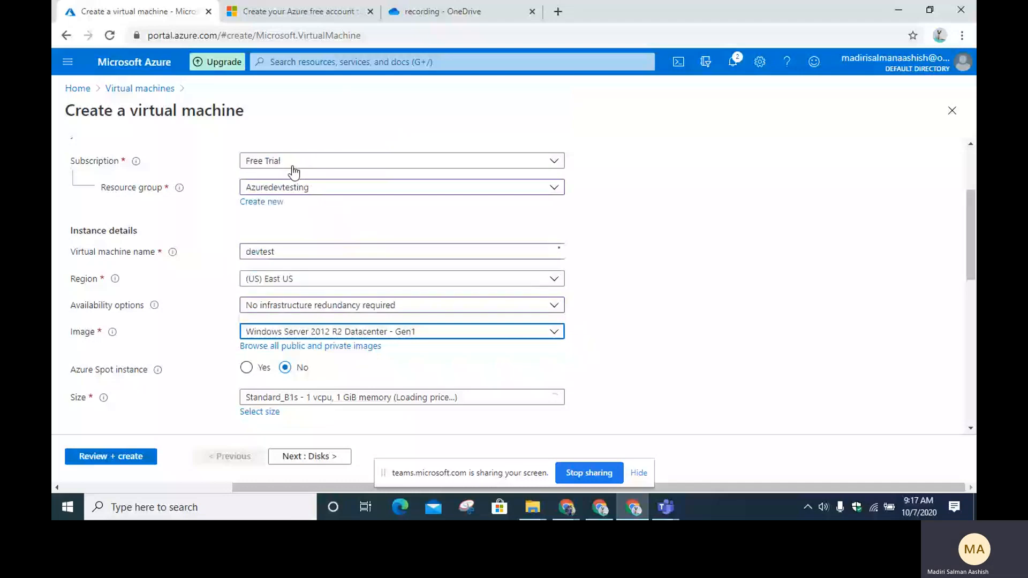
scroll(617, 223, down, 1)
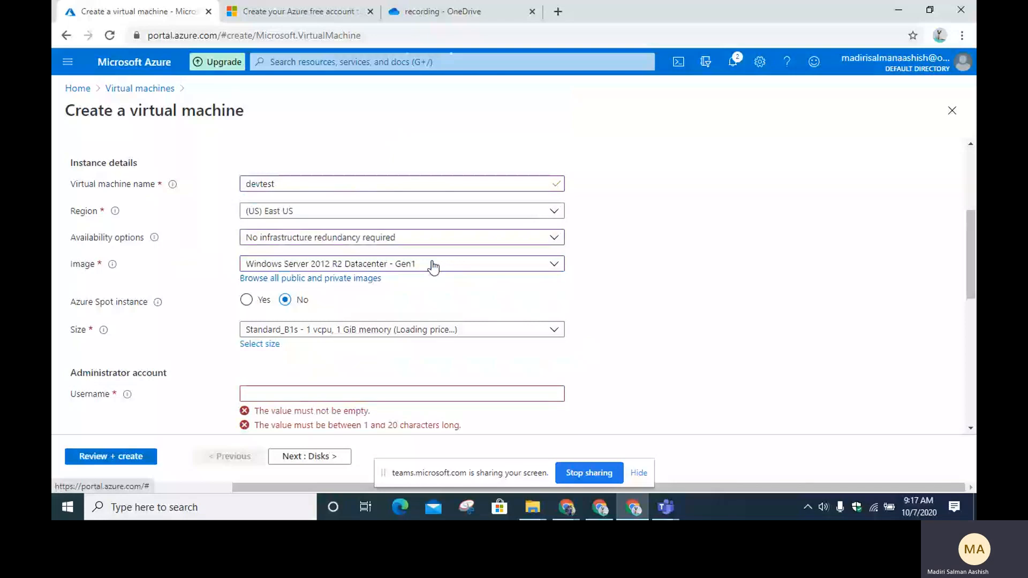
Step: Browse all public and private images, close the browser, and bring up the size chooser
click(344, 278)
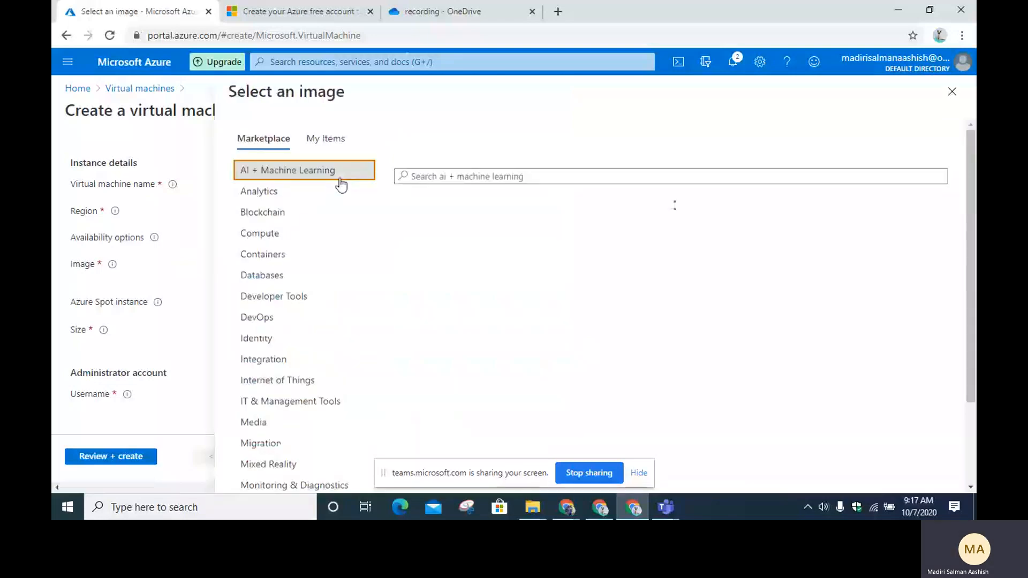
scroll(327, 264, down, 3)
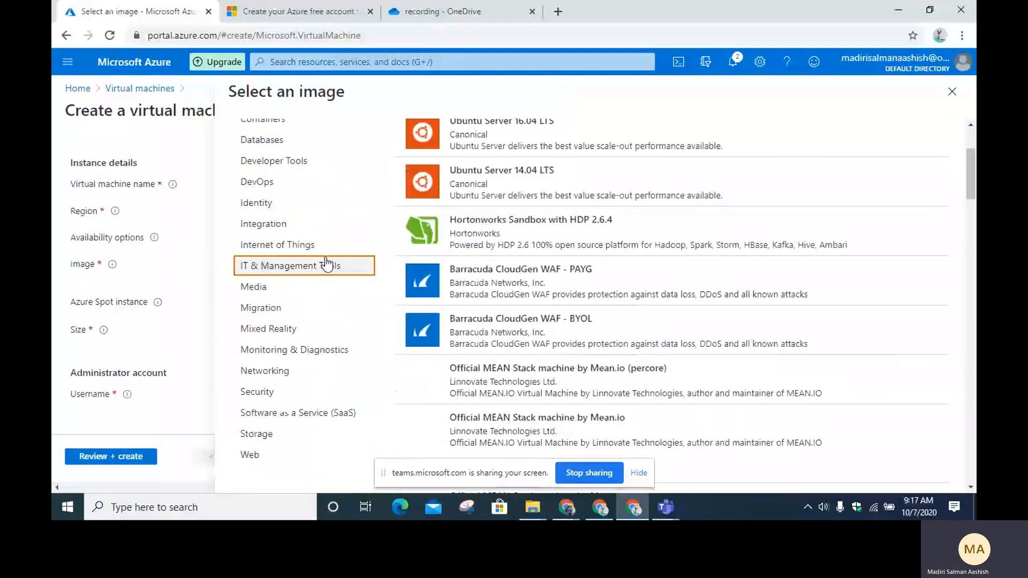
scroll(326, 231, up, 2)
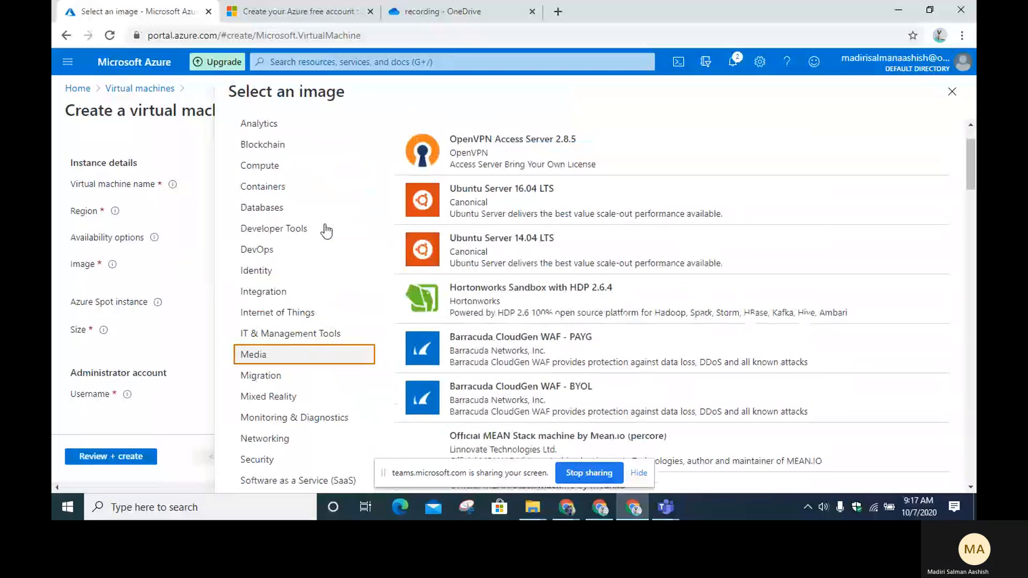
click(952, 92)
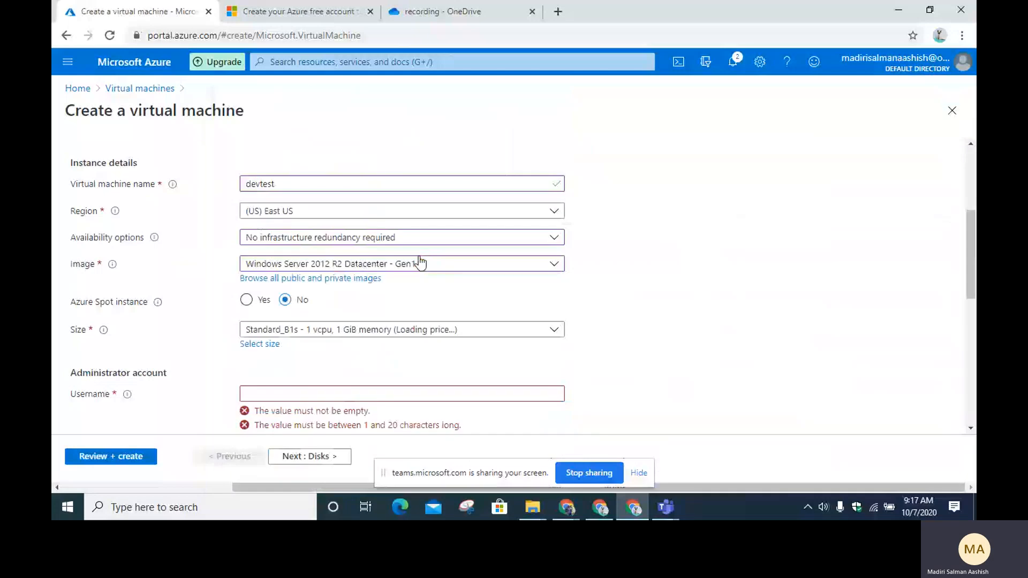
click(260, 344)
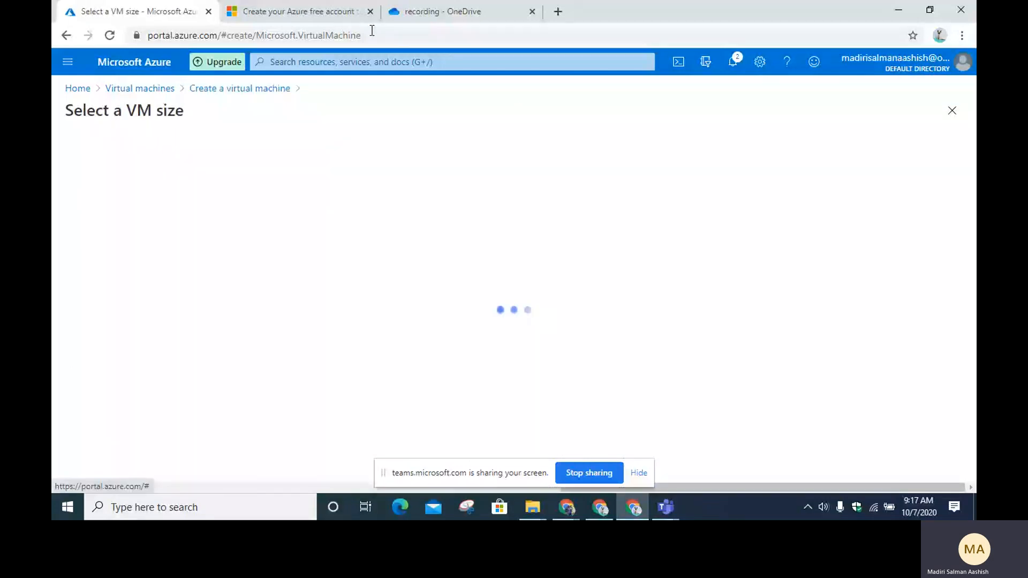
Step: Check the free account page to confirm B1S is the free-tier VM size
click(331, 5)
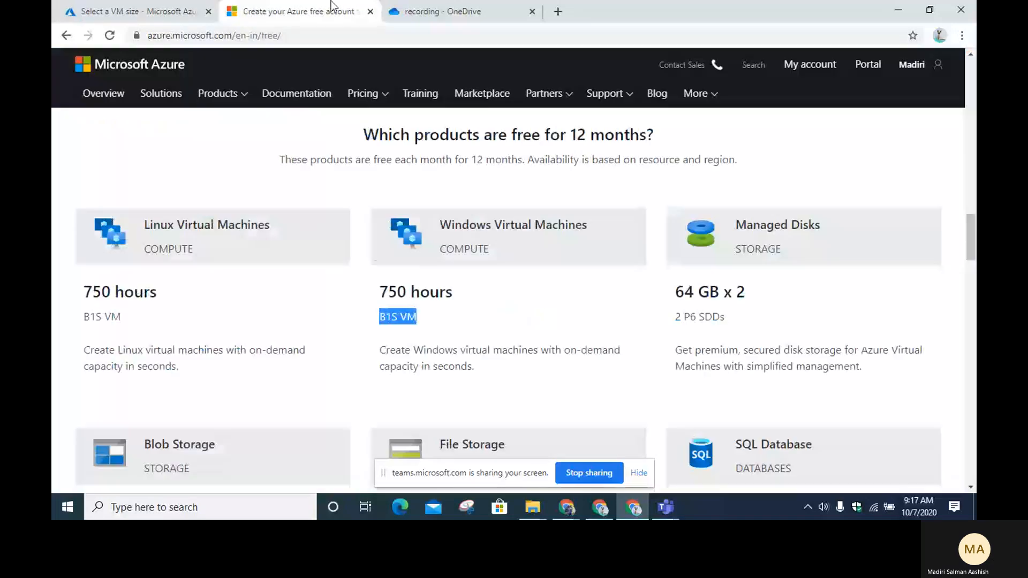
click(390, 320)
click(138, 11)
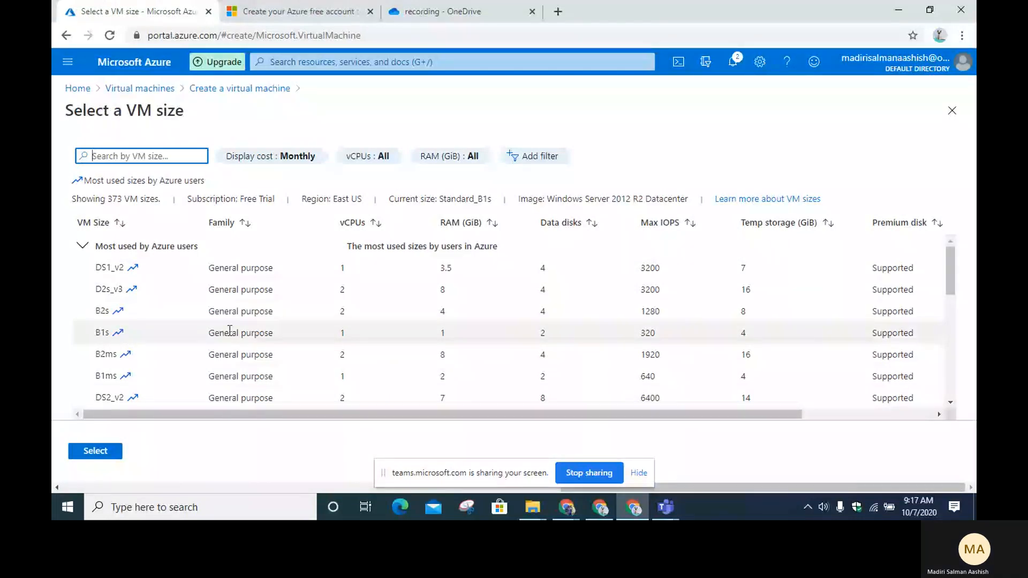
Step: Select B1s in the size list and return to the form with Standard_B1s kept
scroll(104, 278, down, 1)
click(187, 263)
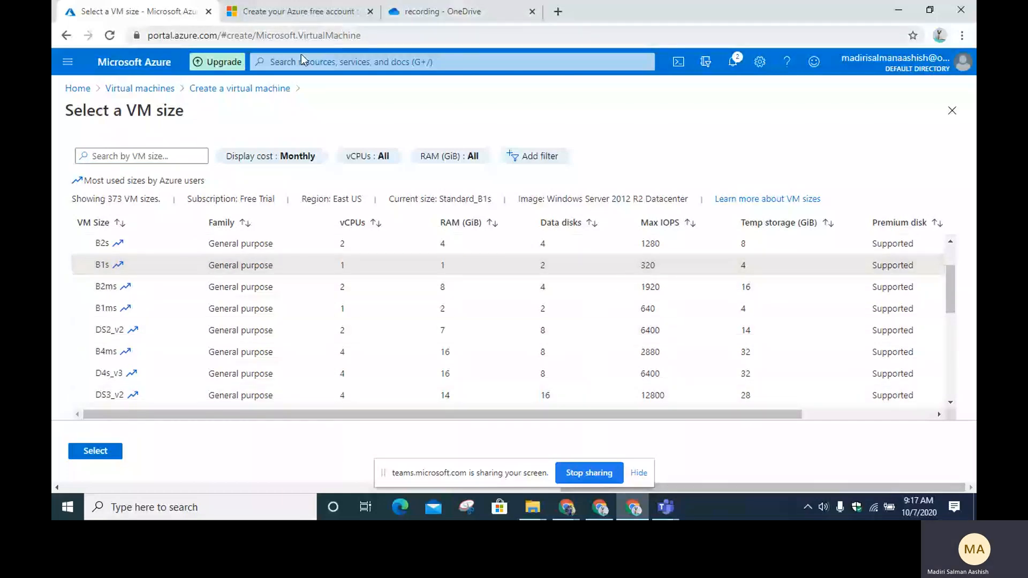
click(318, 6)
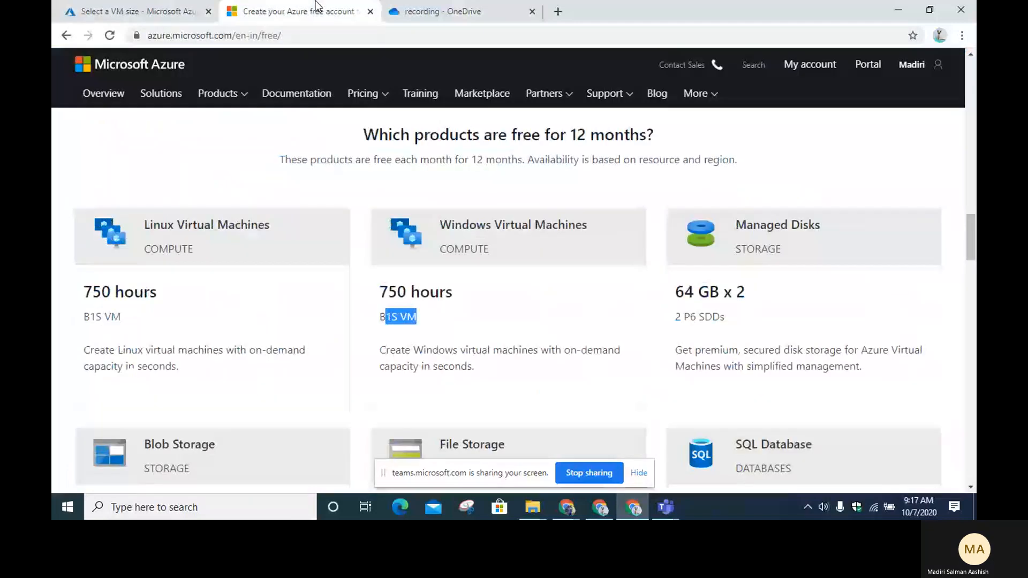
click(134, 11)
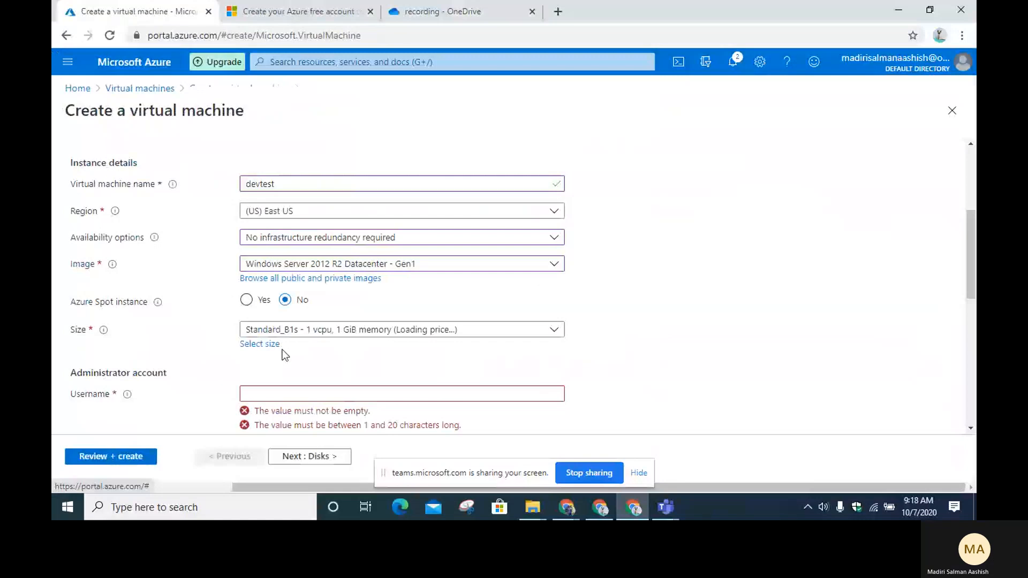
Step: Enter the administrator username, correcting the first attempt
scroll(283, 351, down, 3)
click(276, 191)
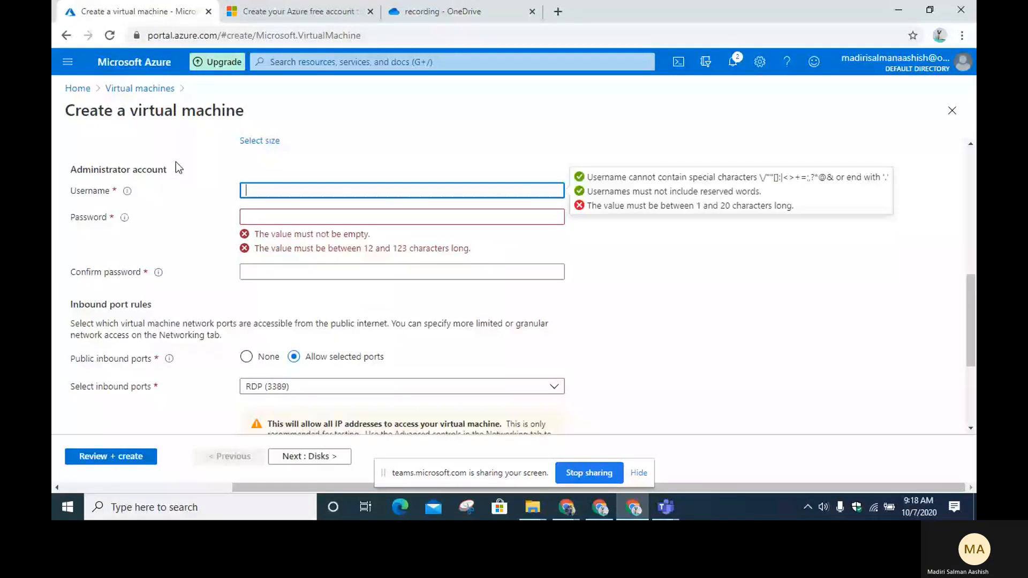
text(admin)
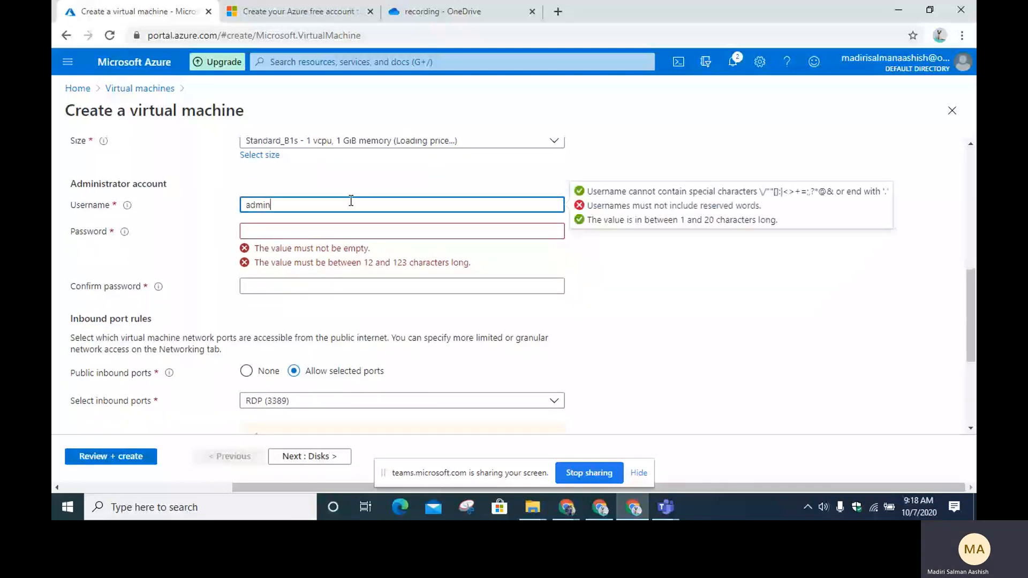
key(BackSpace)
key(BackSpace)
key(BackSpace)
key(BackSpace)
text(ashish)
Step: Enter the administrator password, retyping it once
key(Tab)
text(•••••••)
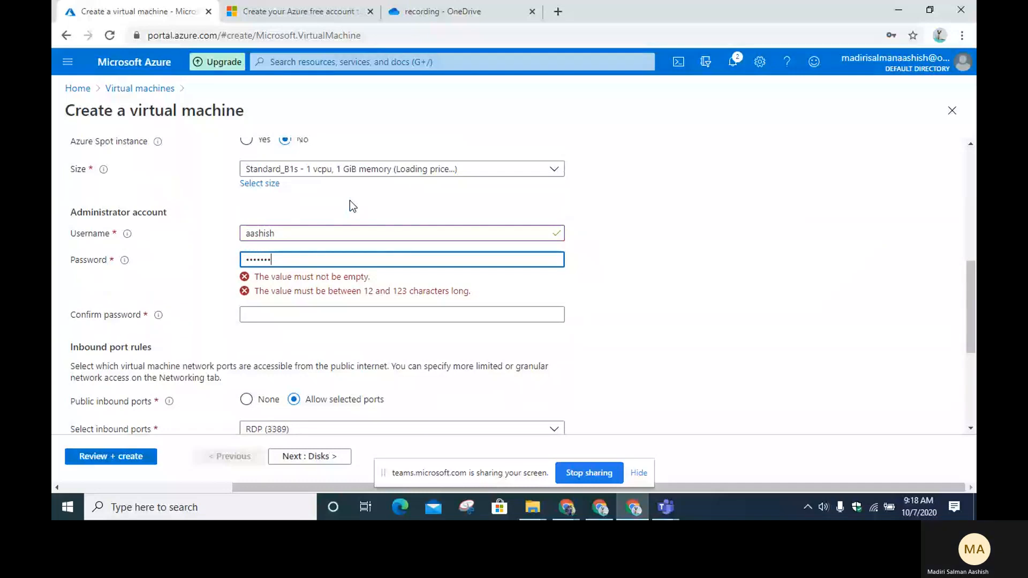
text(••••)
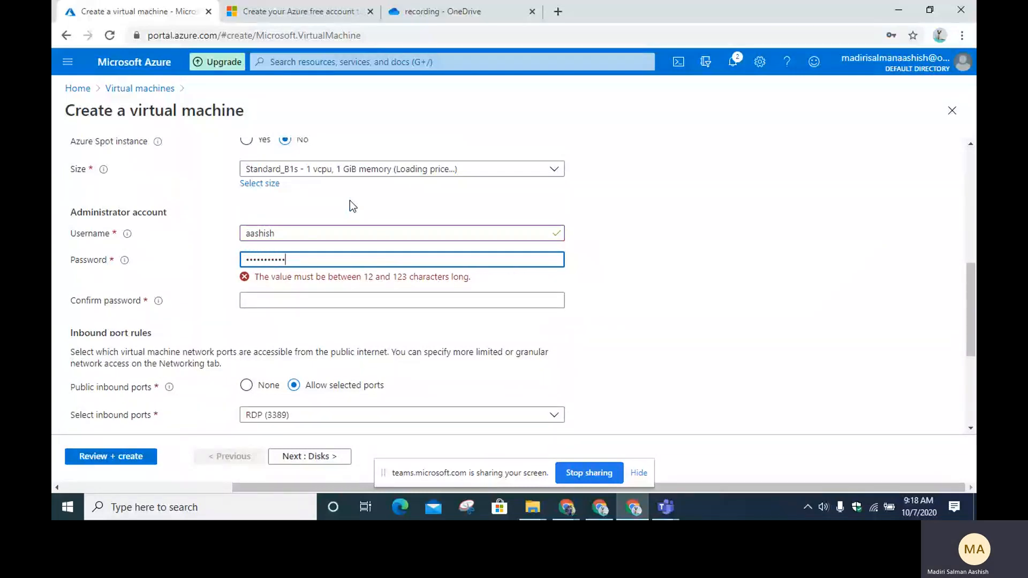
key(BackSpace)
key(BackSpace)
key(BackSpace)
key(BackSpace)
key(BackSpace)
key(BackSpace)
key(BackSpace)
key(BackSpace)
key(BackSpace)
key(BackSpace)
key(BackSpace)
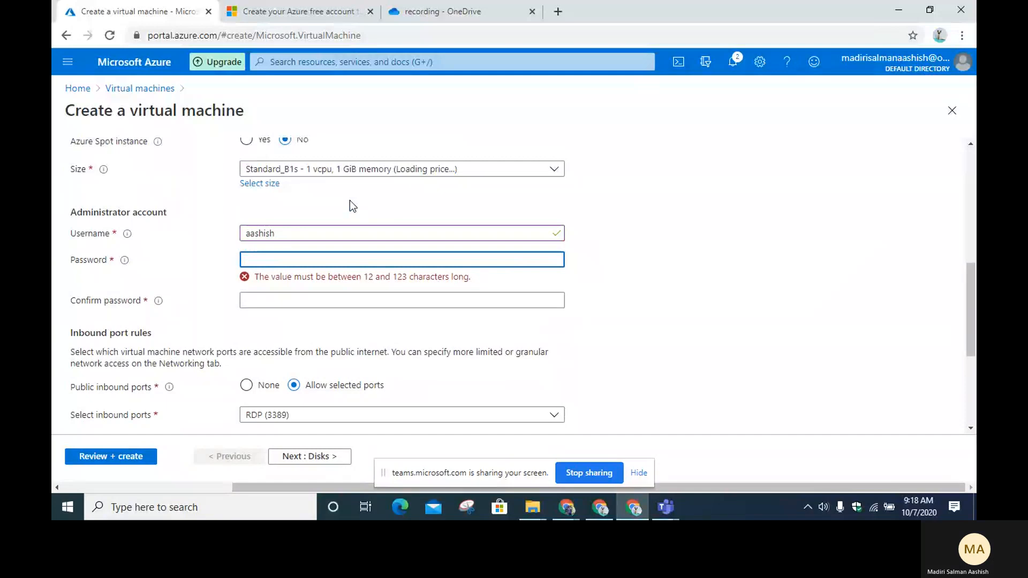
text(••)
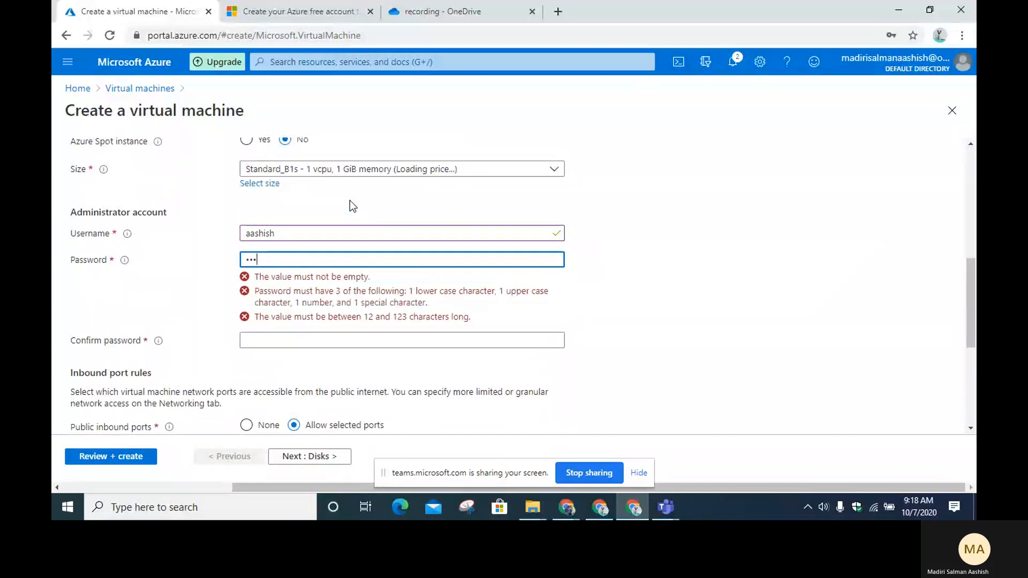
text(••••••••••••)
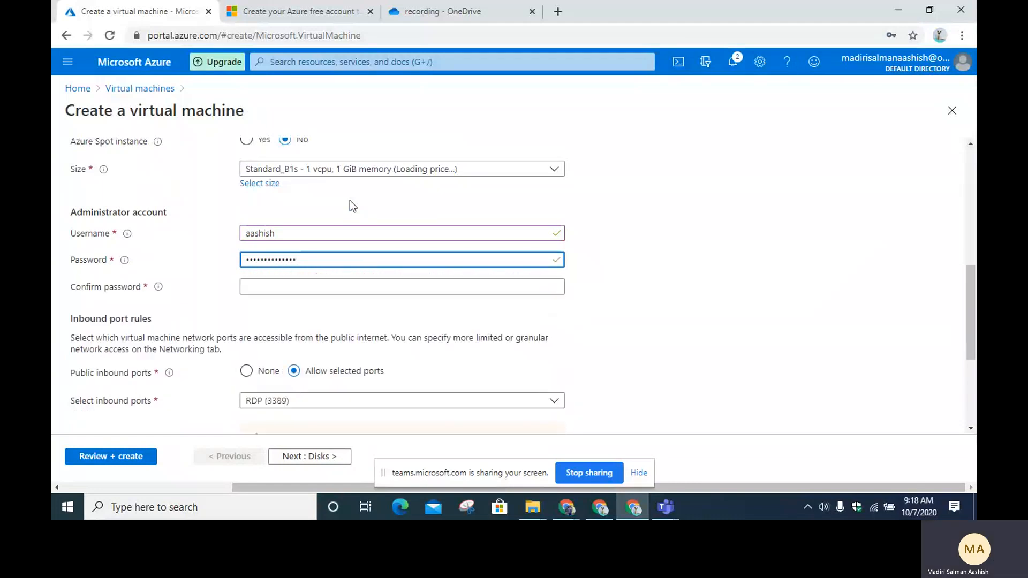
Step: Retype the password confirmation so it matches and the mismatch error clears
click(355, 284)
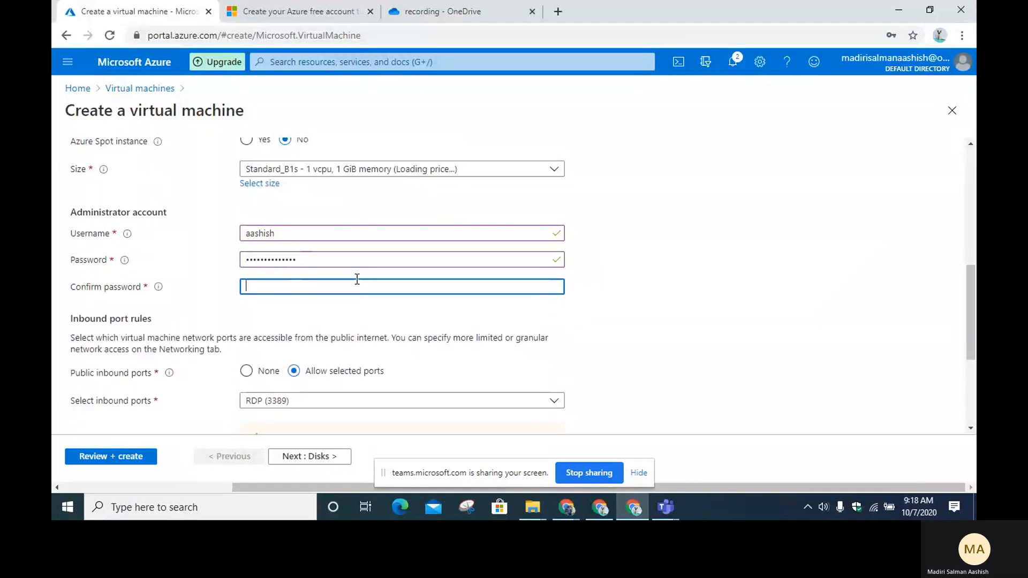
text(•••••)
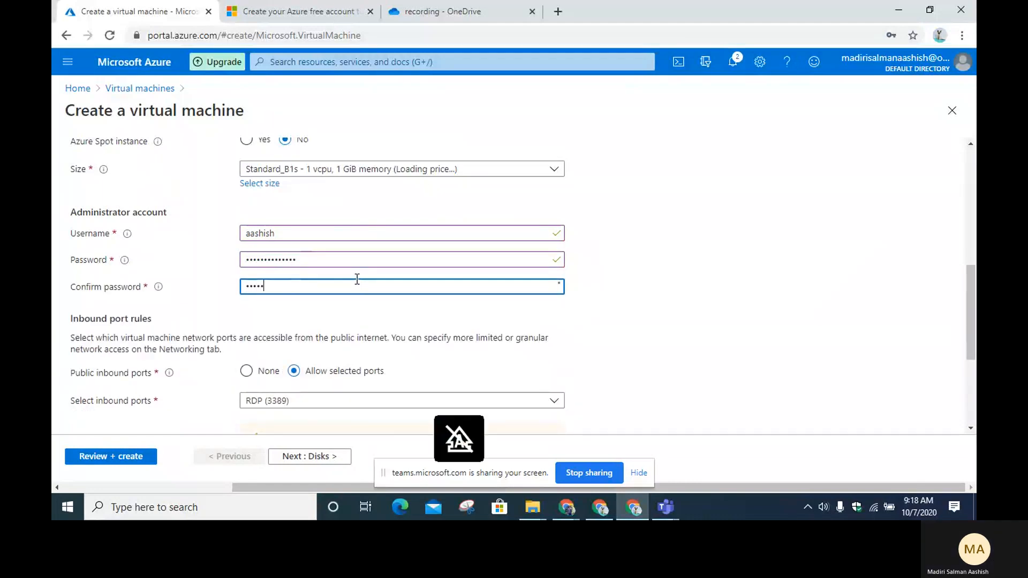
text(•••••••••)
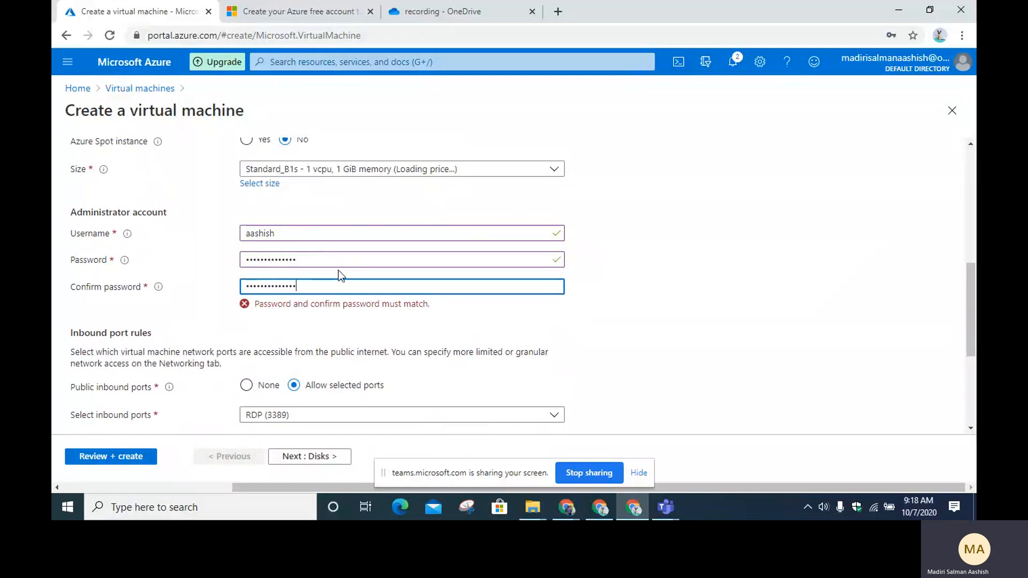
key(BackSpace)
key(BackSpace)
key(BackSpace)
key(BackSpace)
key(BackSpace)
key(BackSpace)
key(BackSpace)
key(BackSpace)
key(BackSpace)
key(BackSpace)
key(BackSpace)
key(BackSpace)
key(BackSpace)
key(BackSpace)
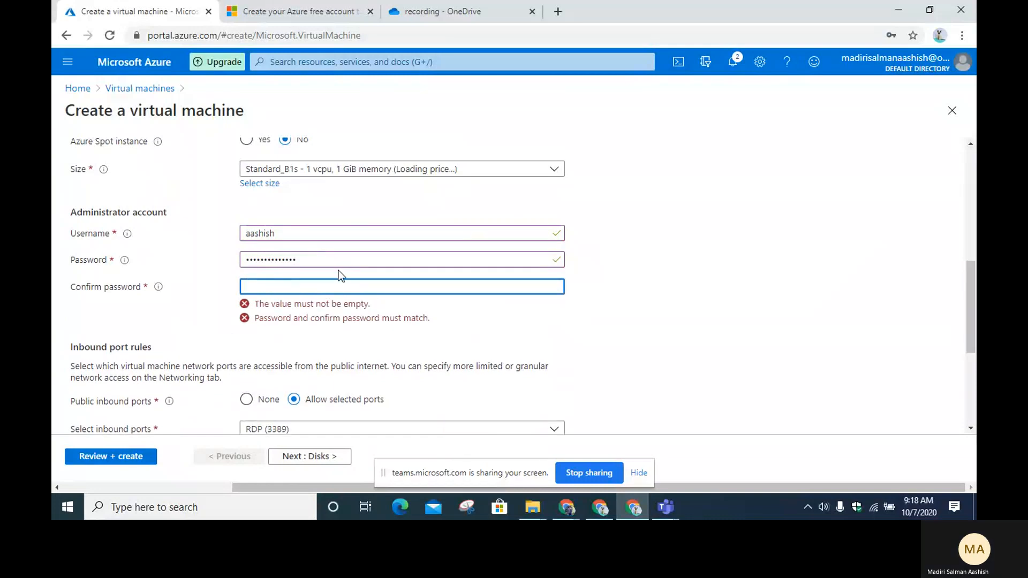
text(••••••••••••••)
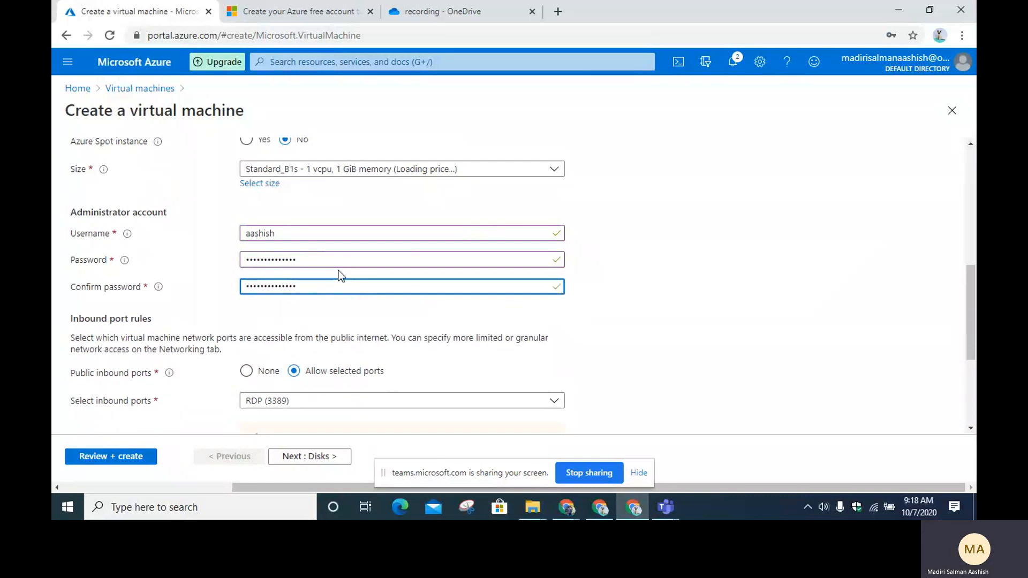
click(618, 272)
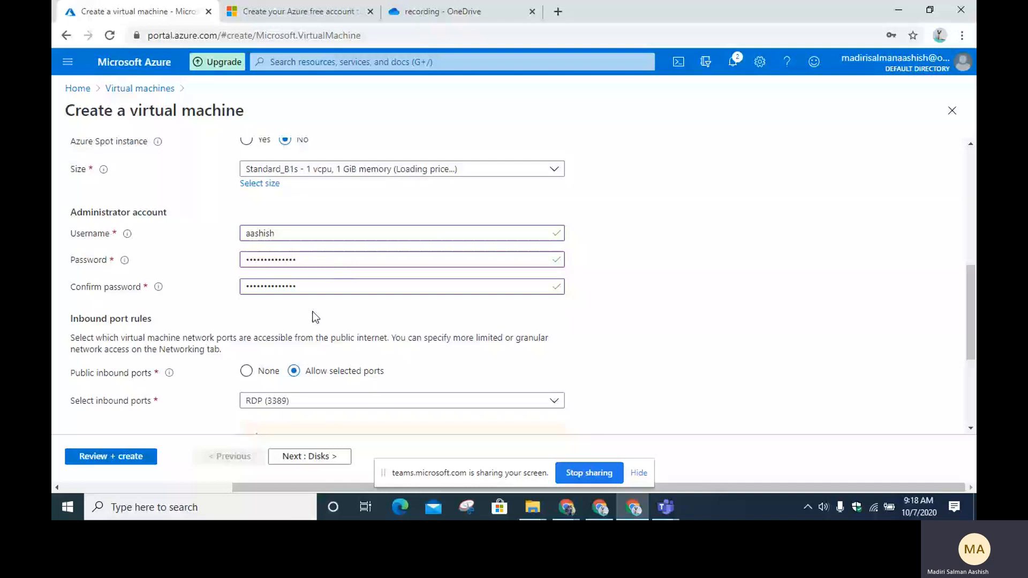
scroll(315, 317, down, 1)
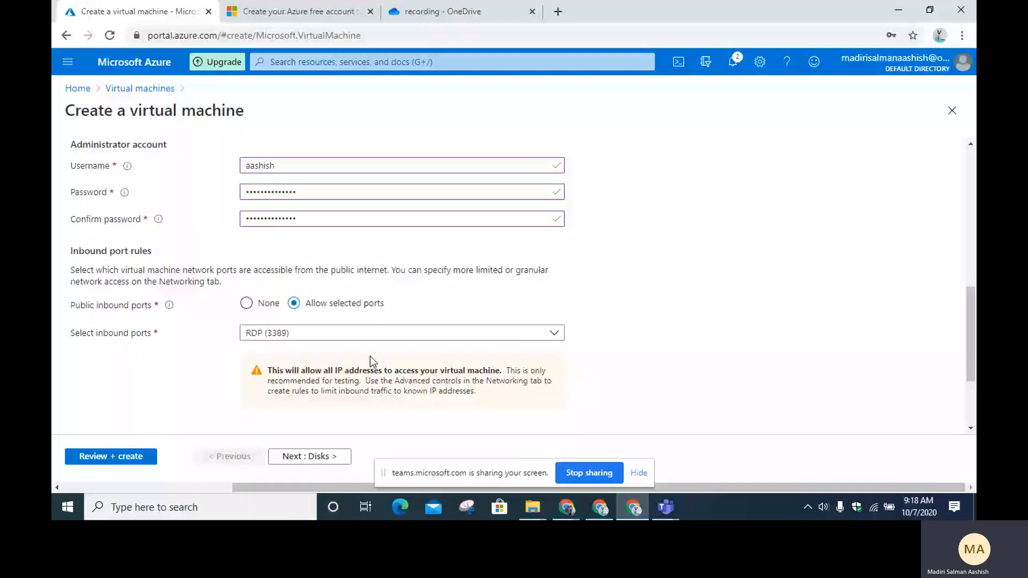
Step: Leave RDP (3389) as the allowed inbound port, review Licensing, and continue to the Disks step
scroll(371, 356, down, 1)
click(293, 265)
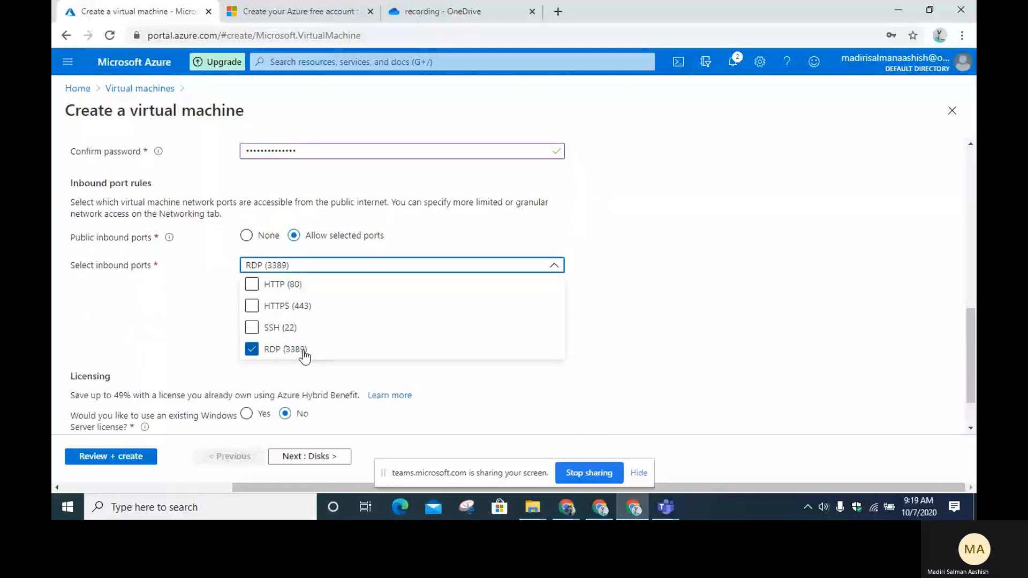
click(698, 288)
scroll(329, 241, down, 1)
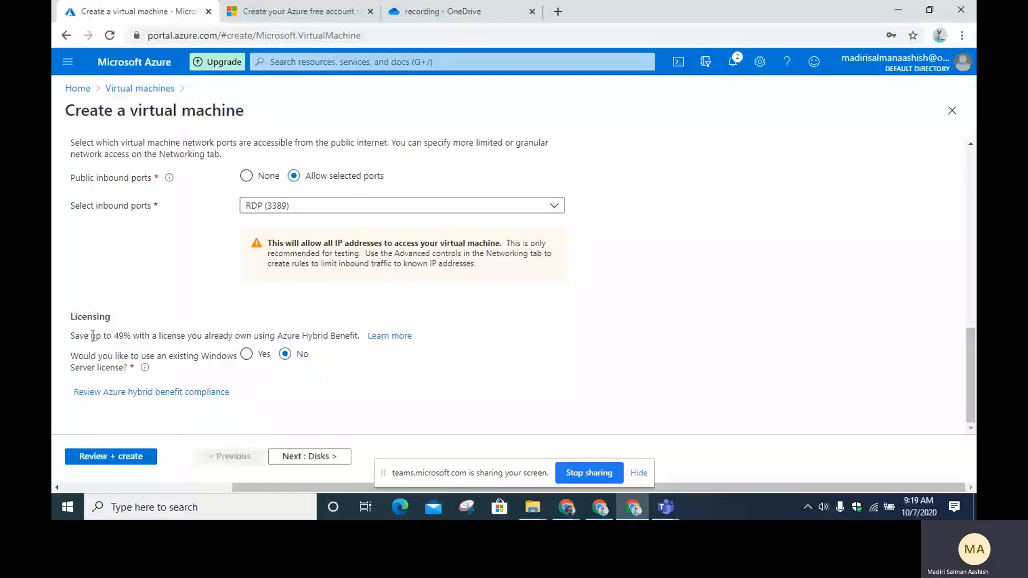
double_click(97, 317)
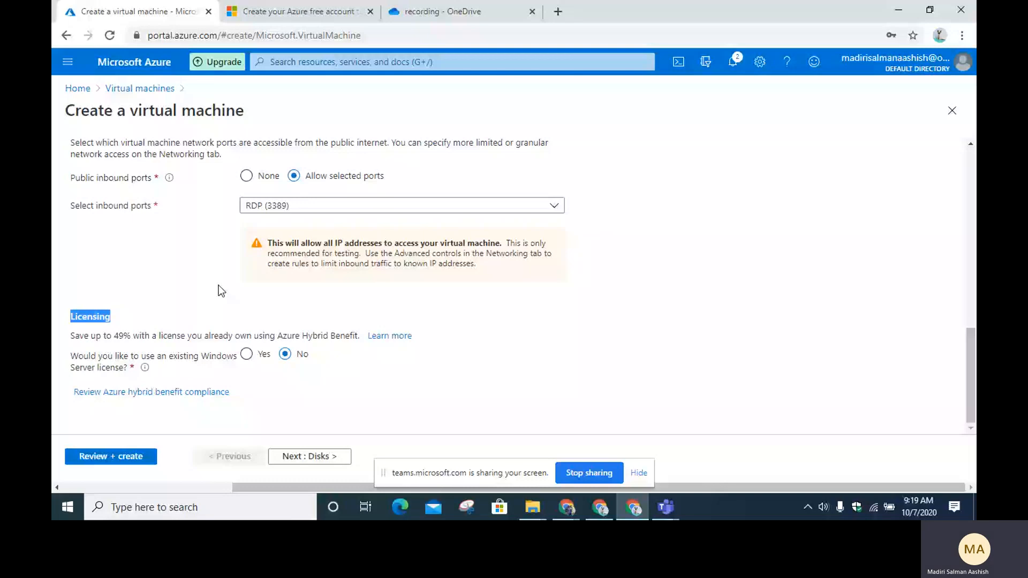
drag(114, 336, 270, 324)
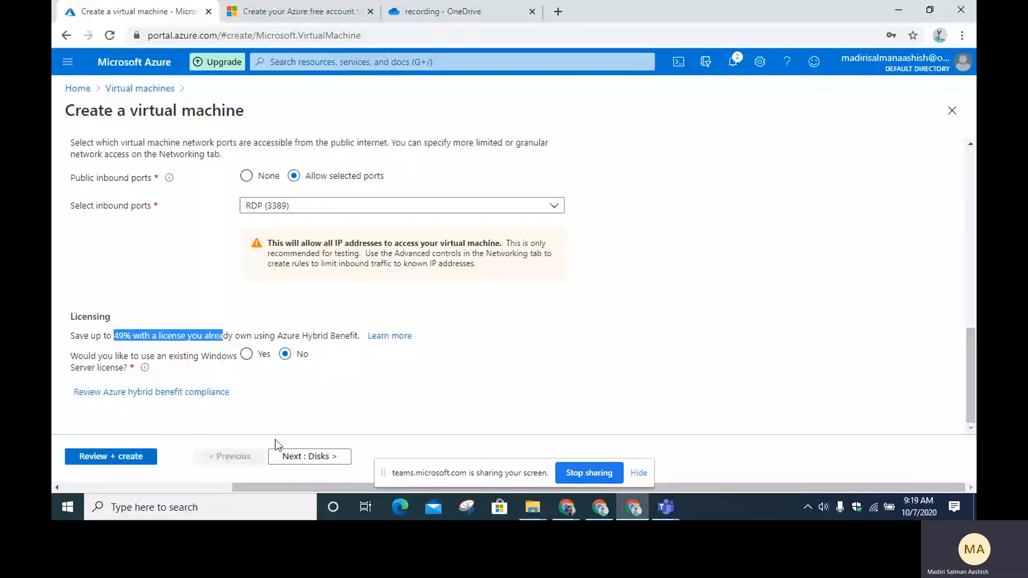
click(278, 454)
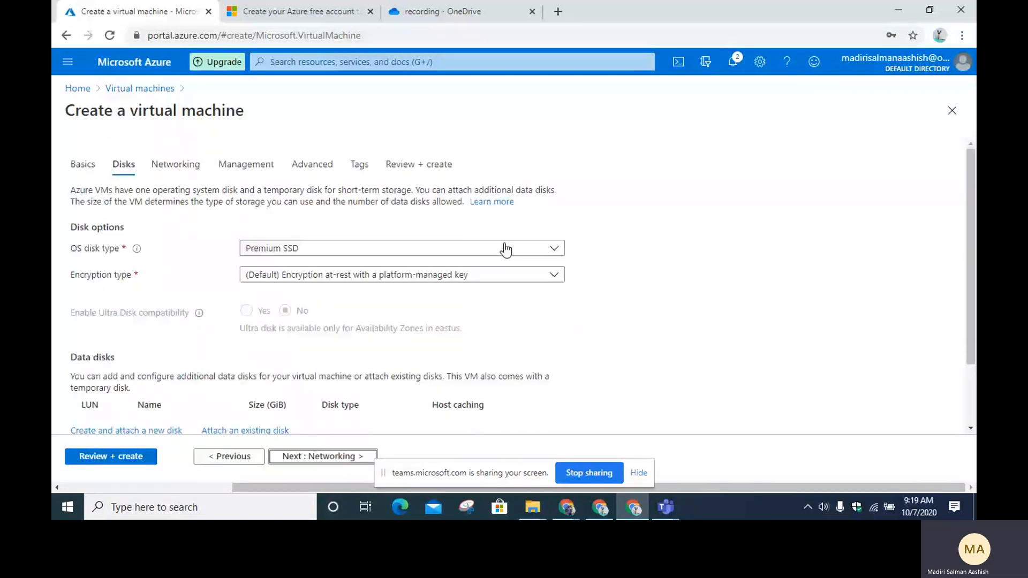
click(505, 249)
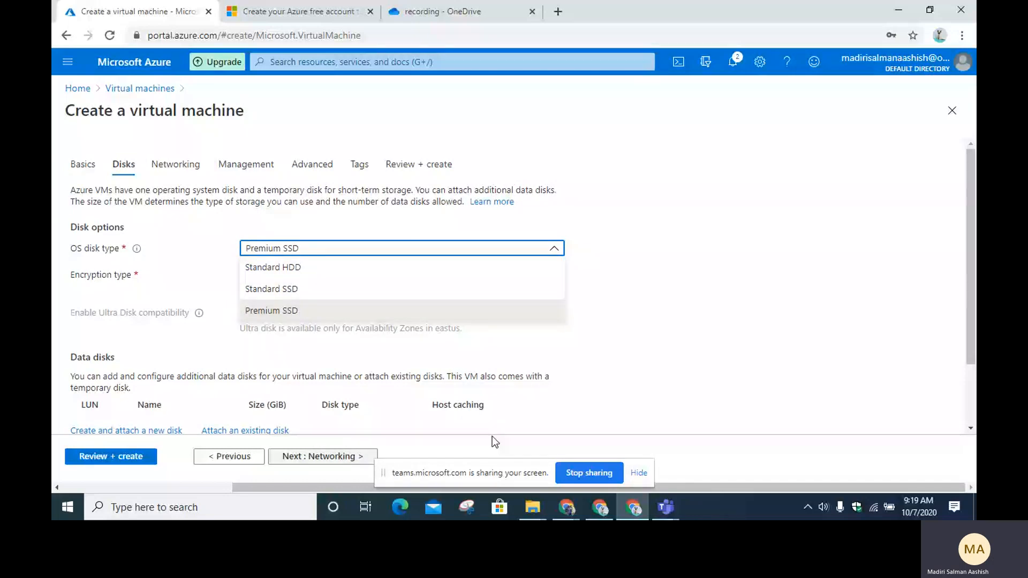
click(311, 317)
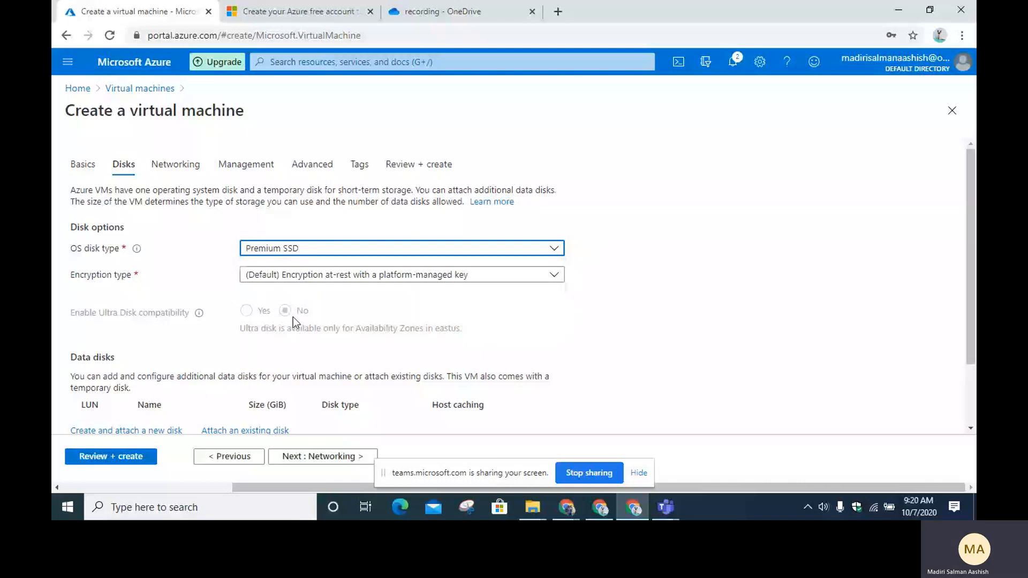
click(369, 289)
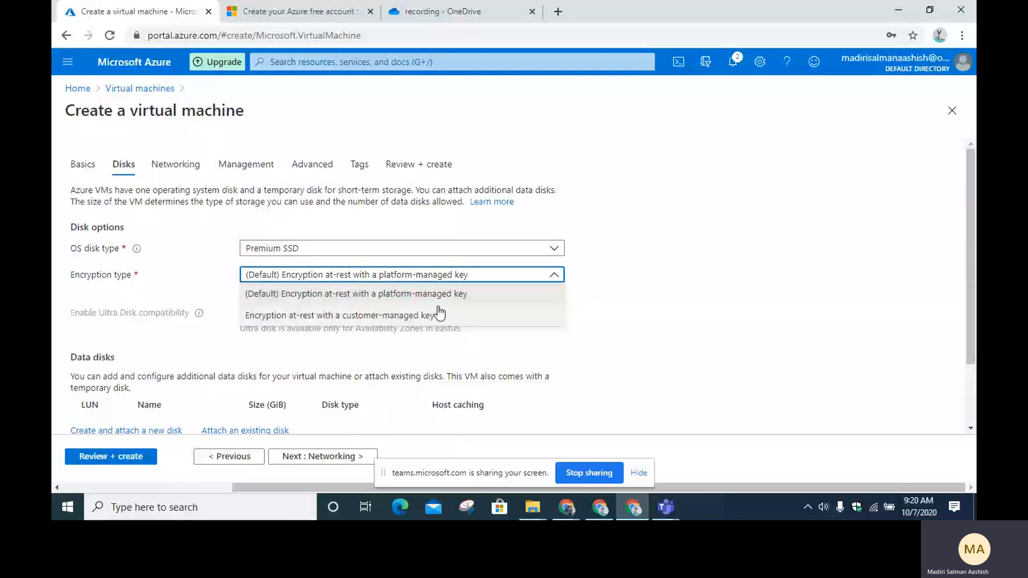
click(747, 209)
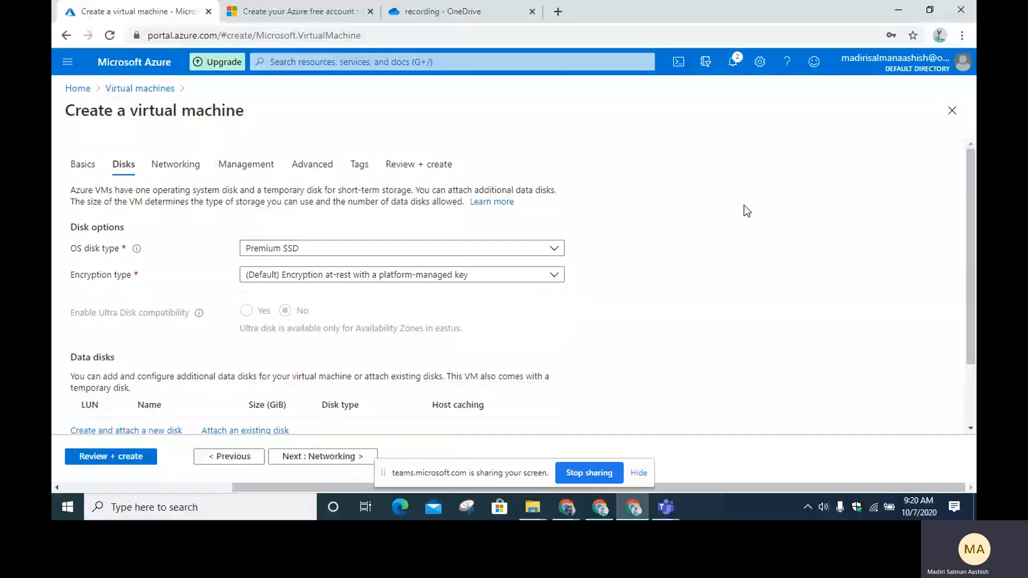
scroll(374, 269, down, 2)
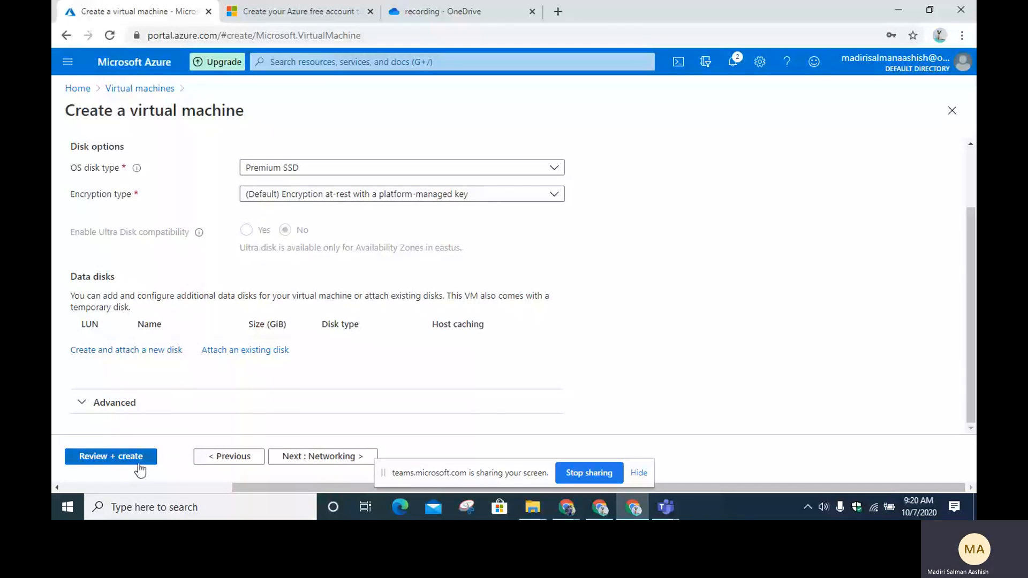
click(321, 456)
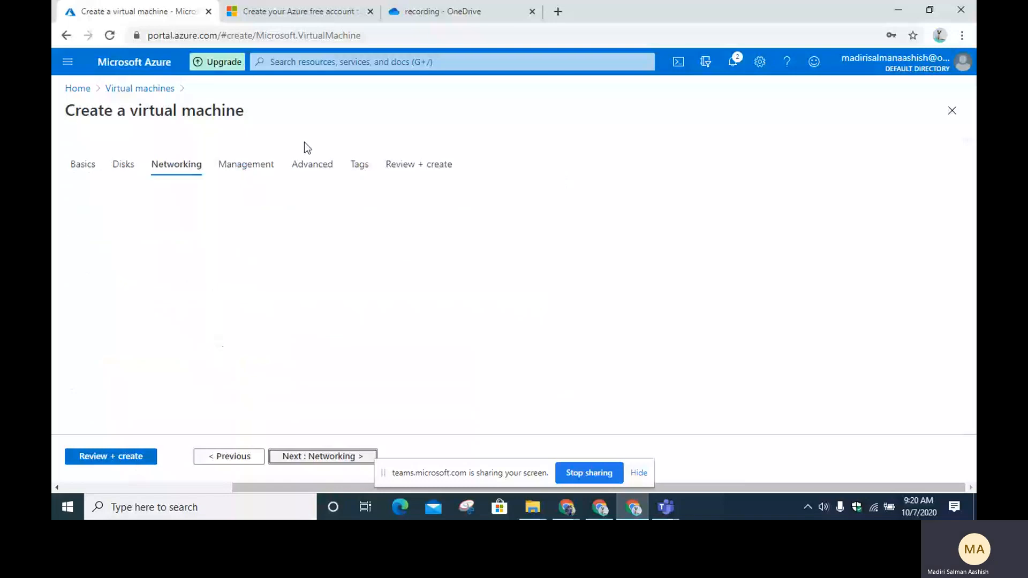
Step: Place the VM on virtual network vn, subnet default (10.0.0.0/24), with new public IP devtest-ip
scroll(213, 259, down, 2)
click(300, 150)
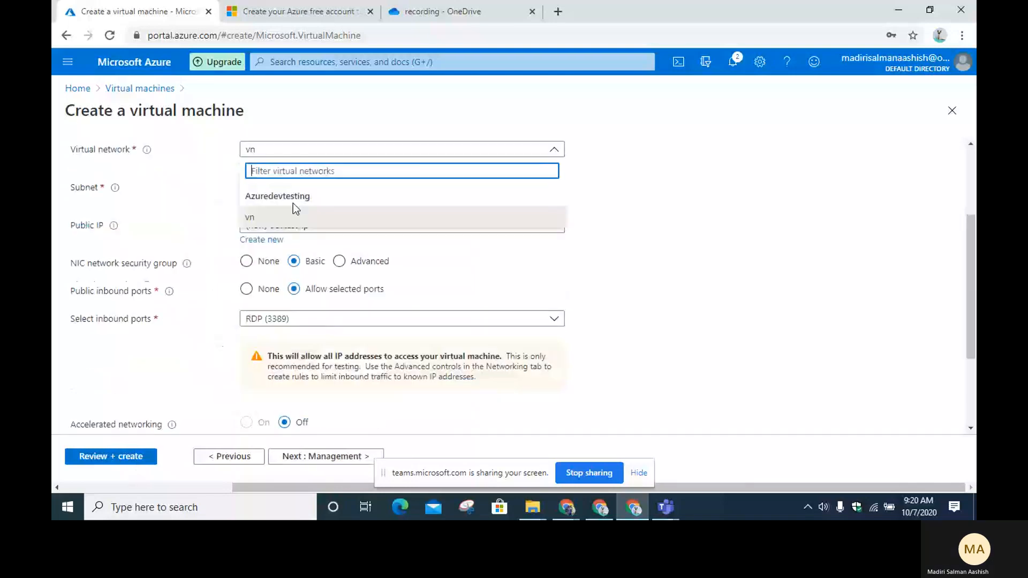
click(272, 221)
click(289, 187)
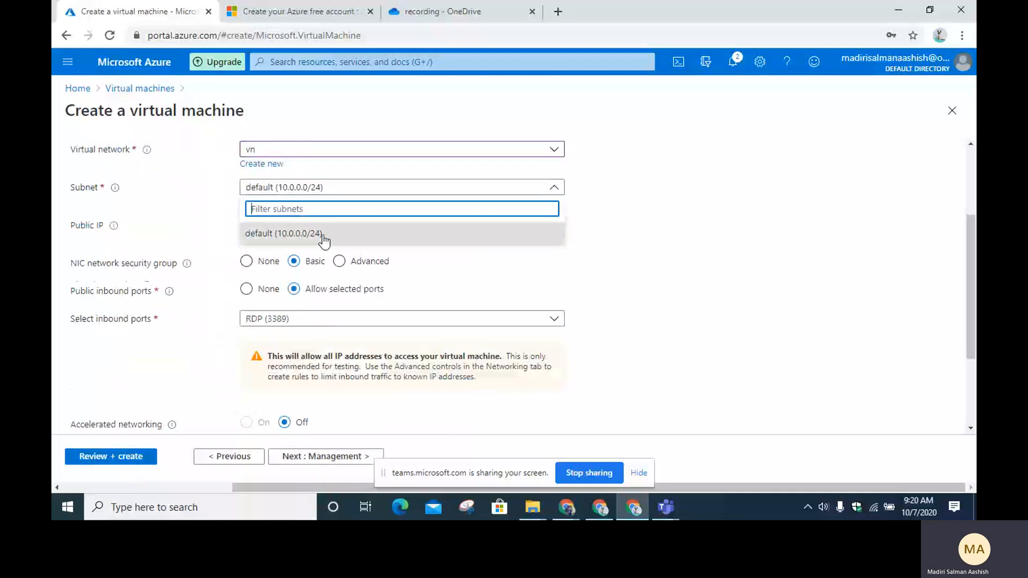
click(321, 237)
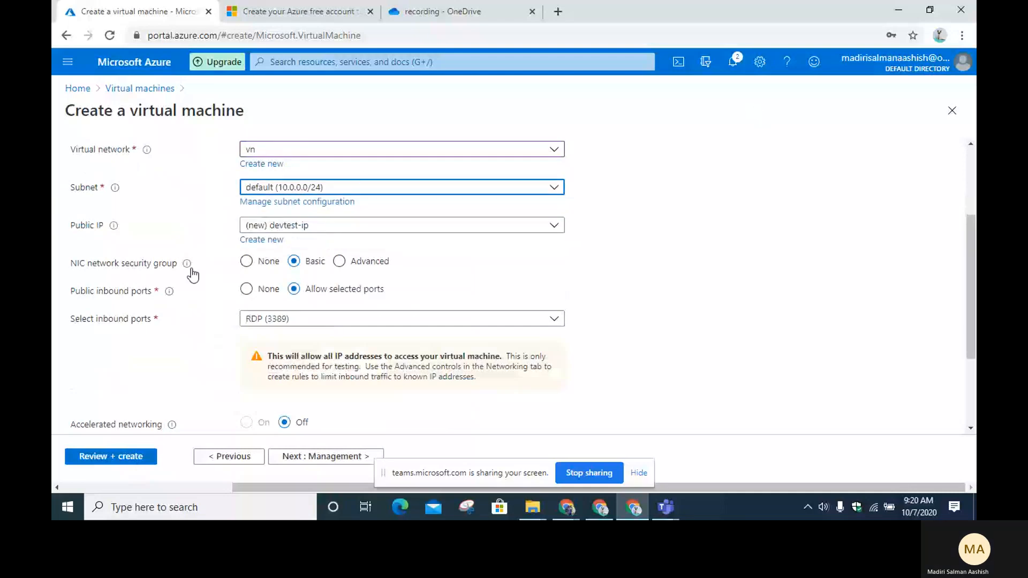
mouse_move(188, 262)
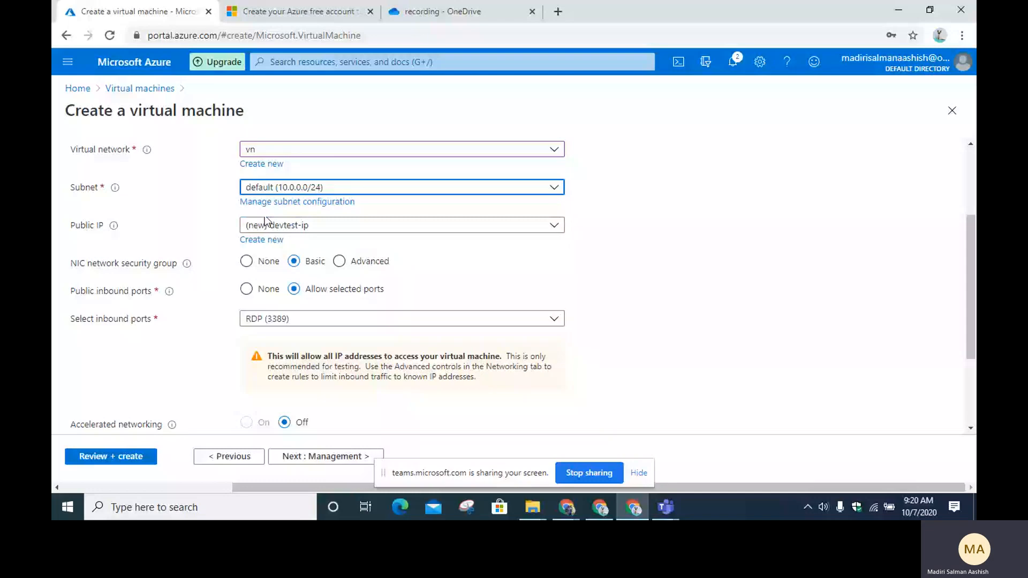
click(300, 229)
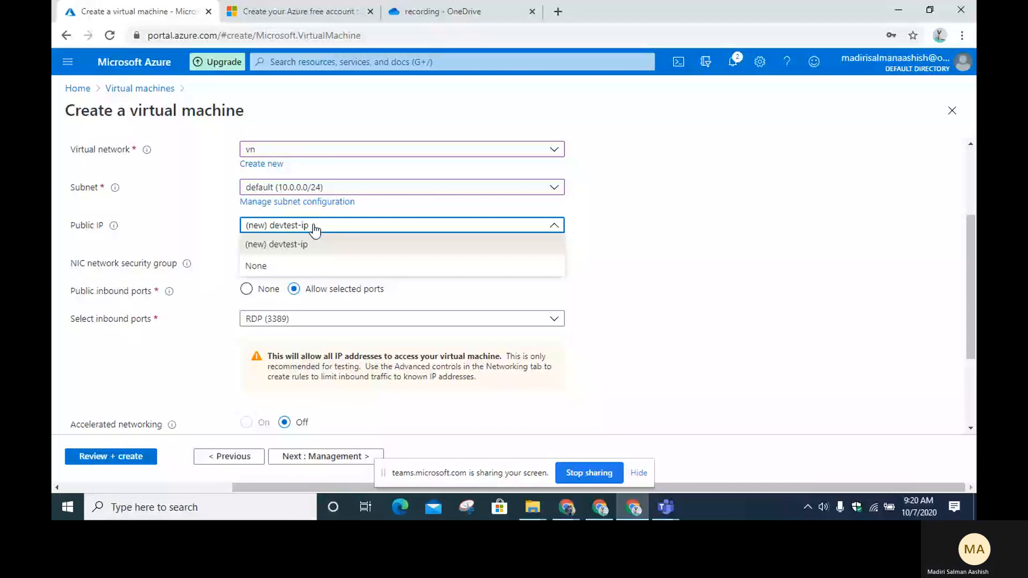
click(255, 245)
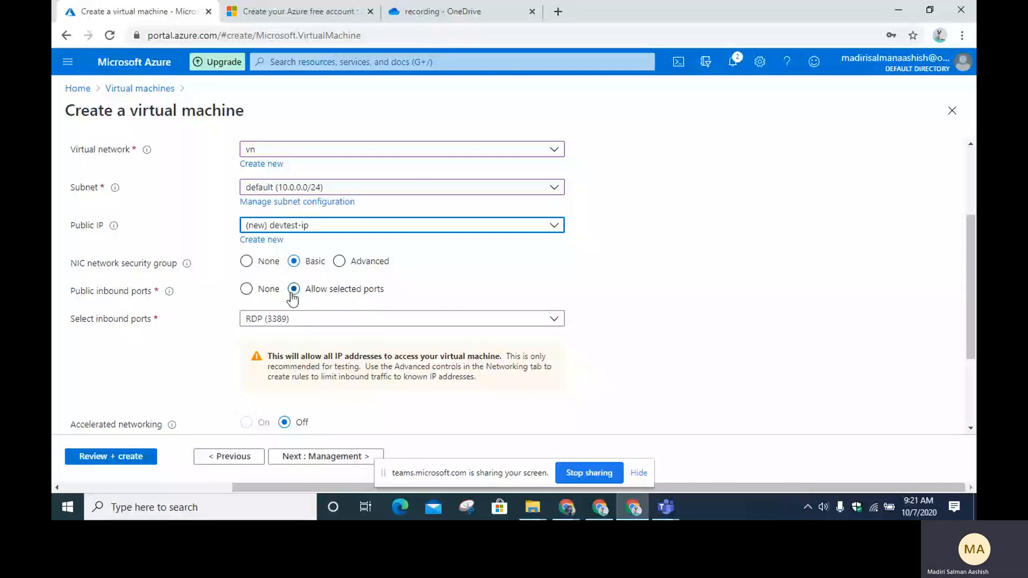
Step: Re-allow selected public inbound ports with RDP (3389), review Load balancing, and continue to Management
scroll(270, 278, down, 3)
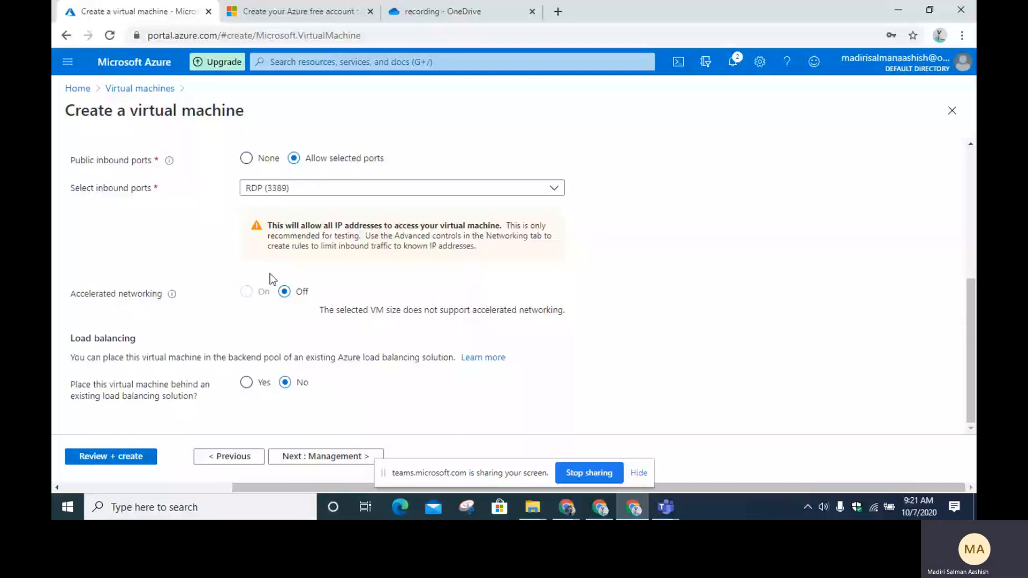
scroll(270, 276, up, 1)
click(267, 226)
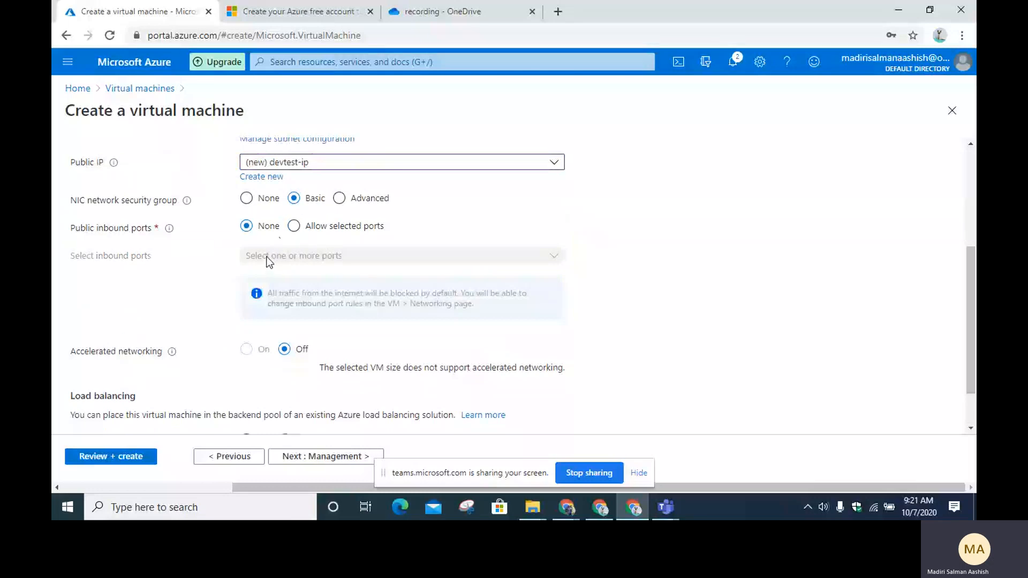
click(292, 225)
click(342, 256)
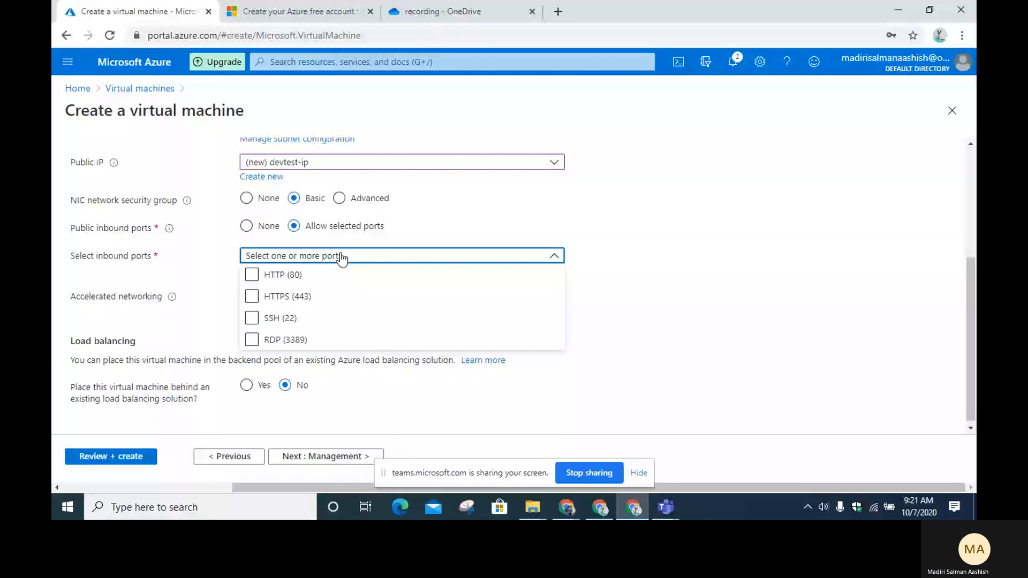
click(251, 340)
click(643, 296)
scroll(640, 290, down, 1)
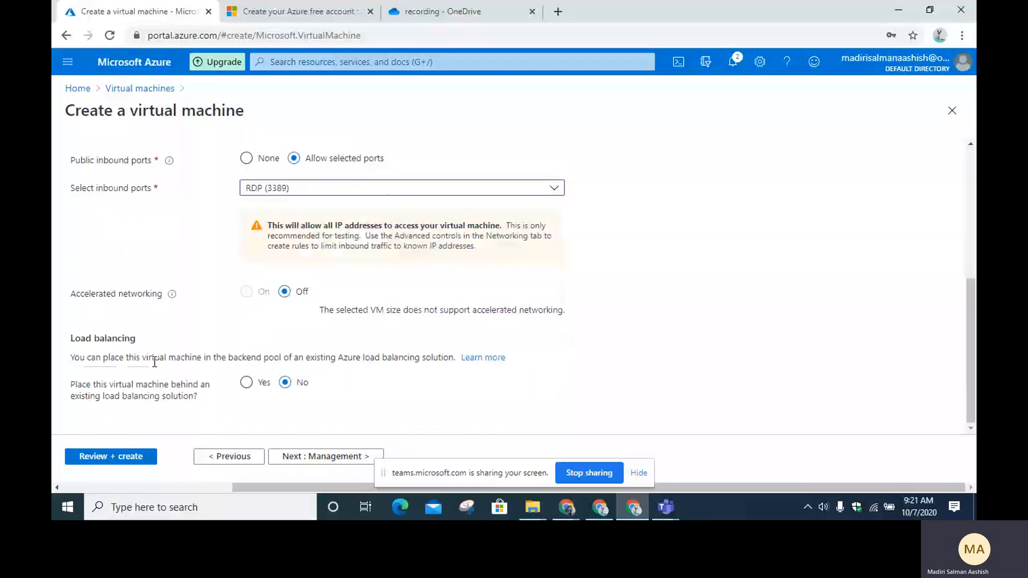
drag(64, 337, 185, 338)
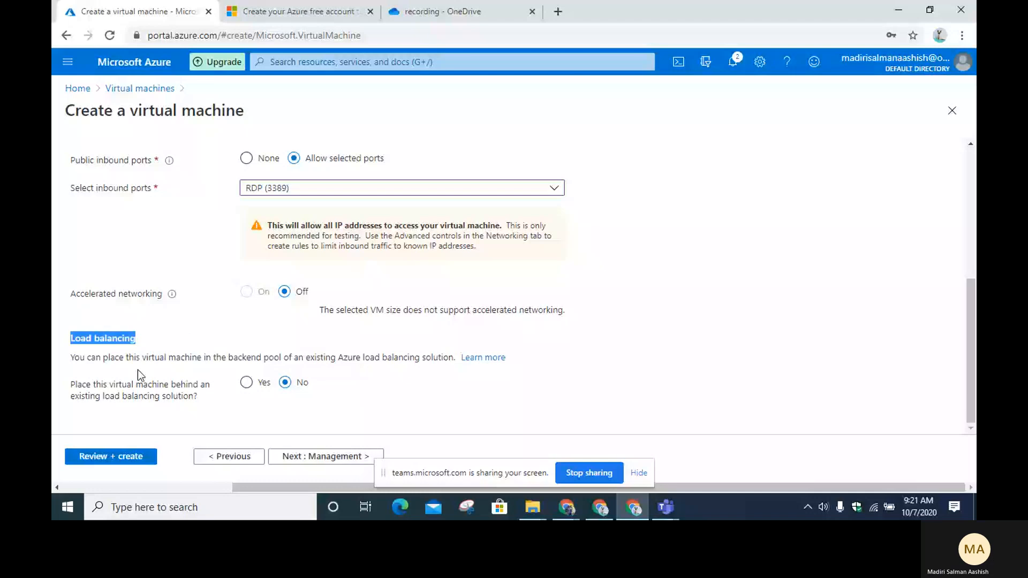
click(280, 456)
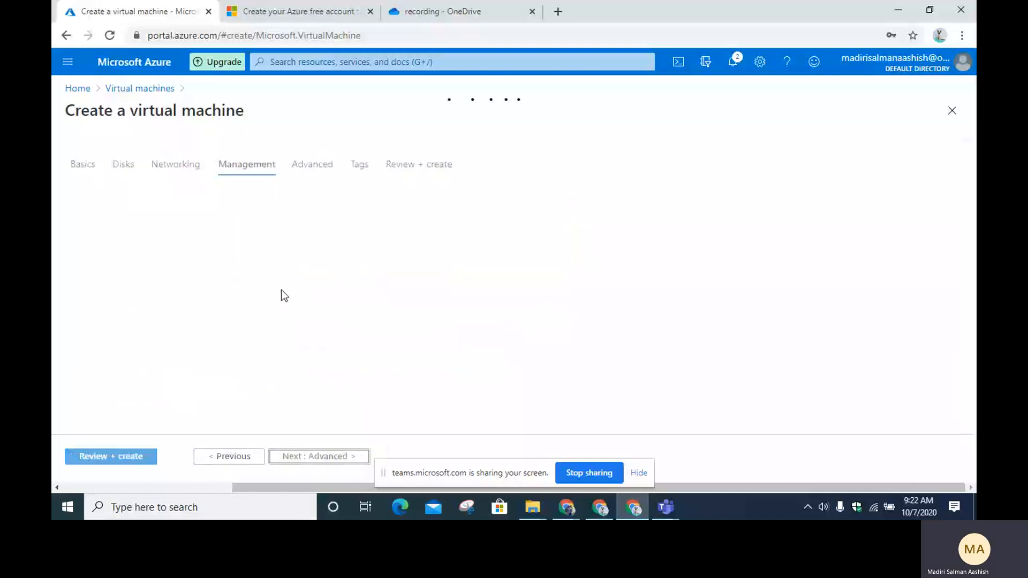
scroll(235, 287, down, 1)
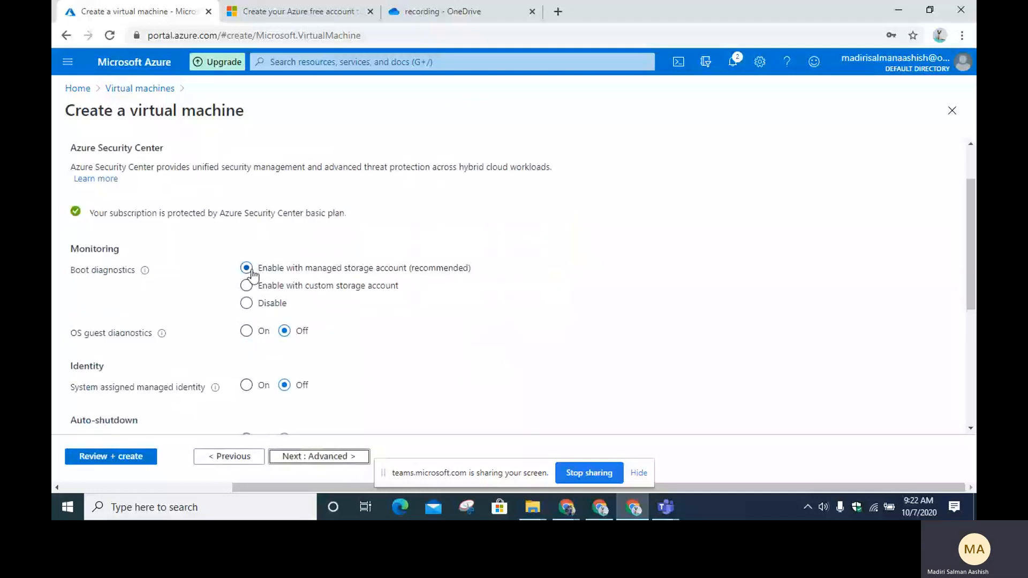
scroll(217, 287, down, 3)
scroll(216, 289, up, 2)
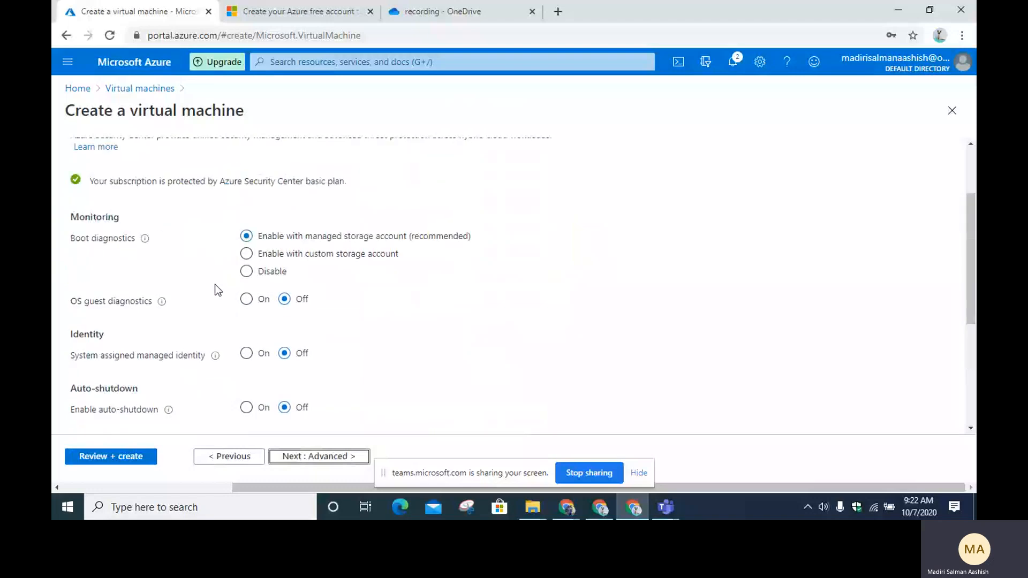
scroll(215, 289, up, 1)
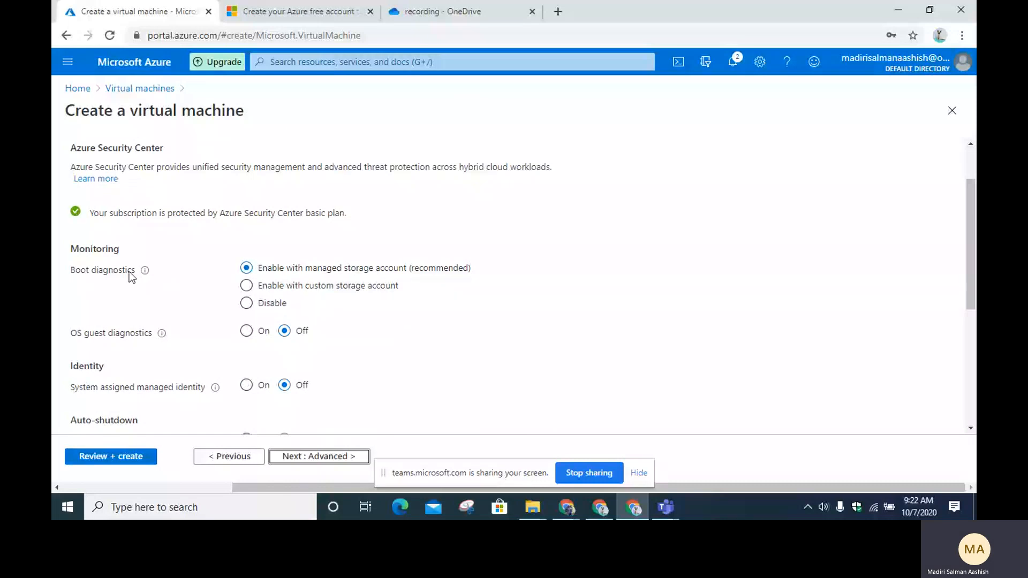
scroll(129, 262, down, 3)
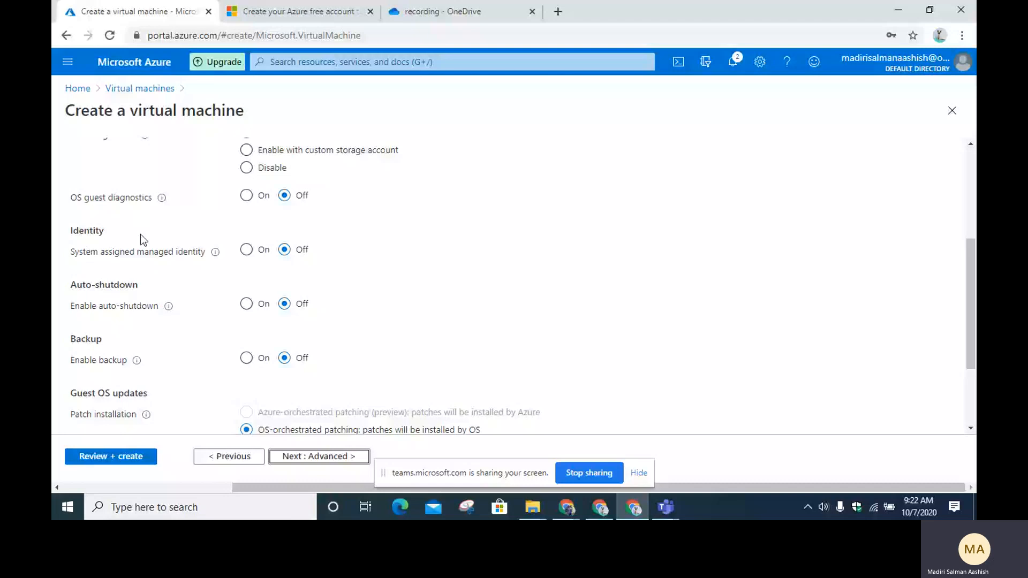
mouse_move(163, 208)
mouse_move(217, 254)
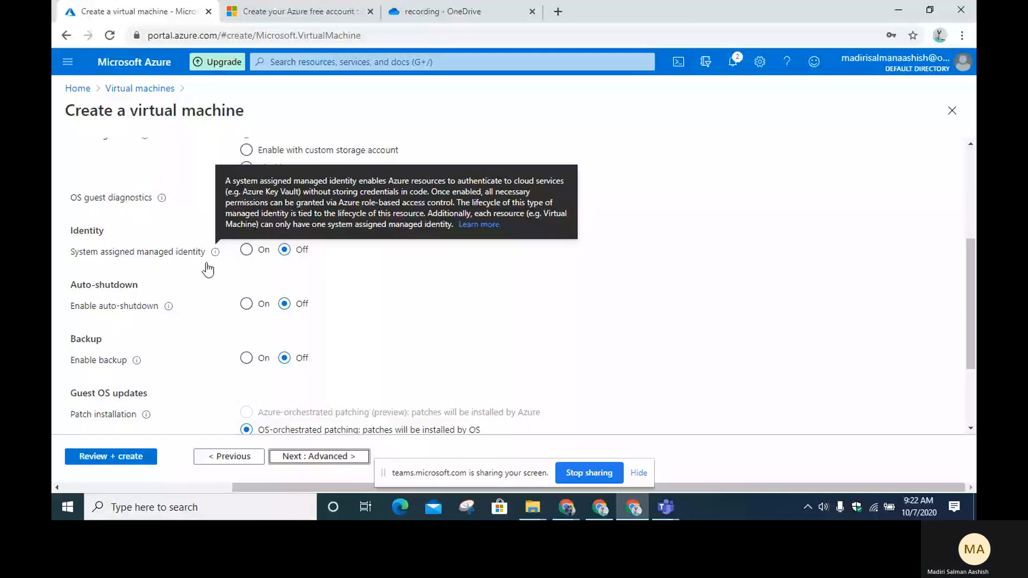
scroll(108, 279, down, 2)
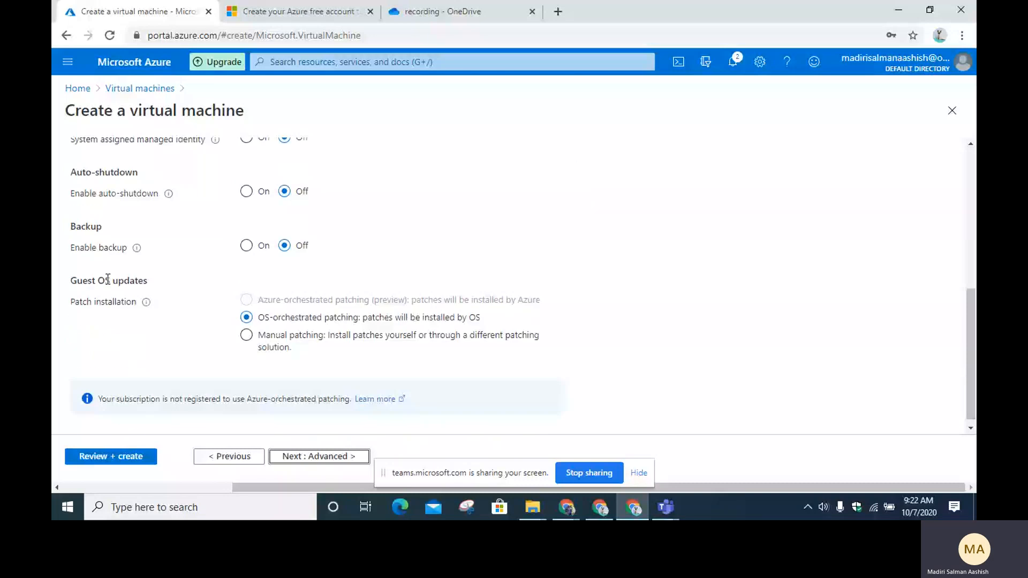
scroll(107, 279, up, 1)
click(246, 252)
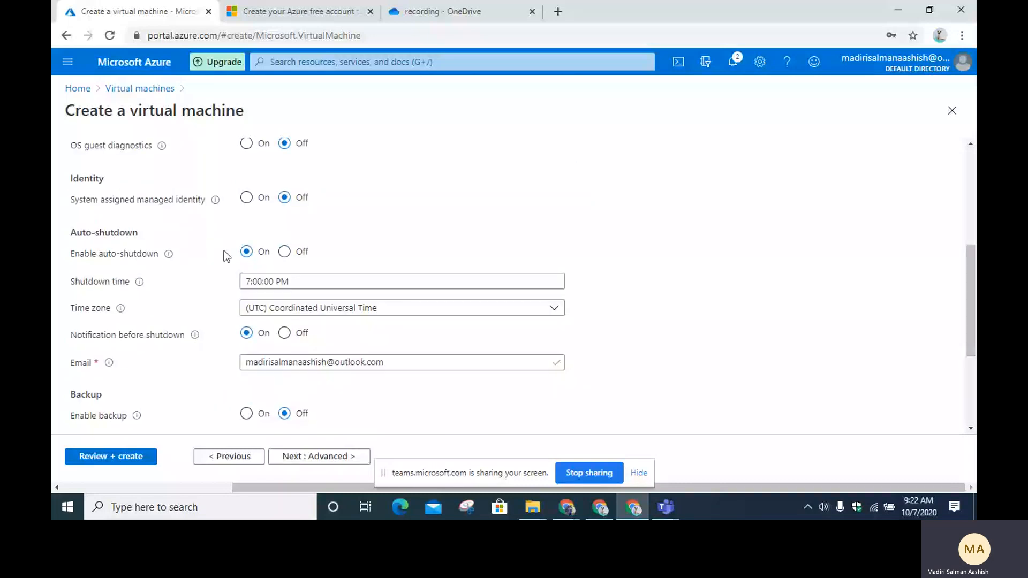
Step: Leave auto-shutdown off, choose Manual patching for guest OS updates, and continue to Advanced
click(316, 281)
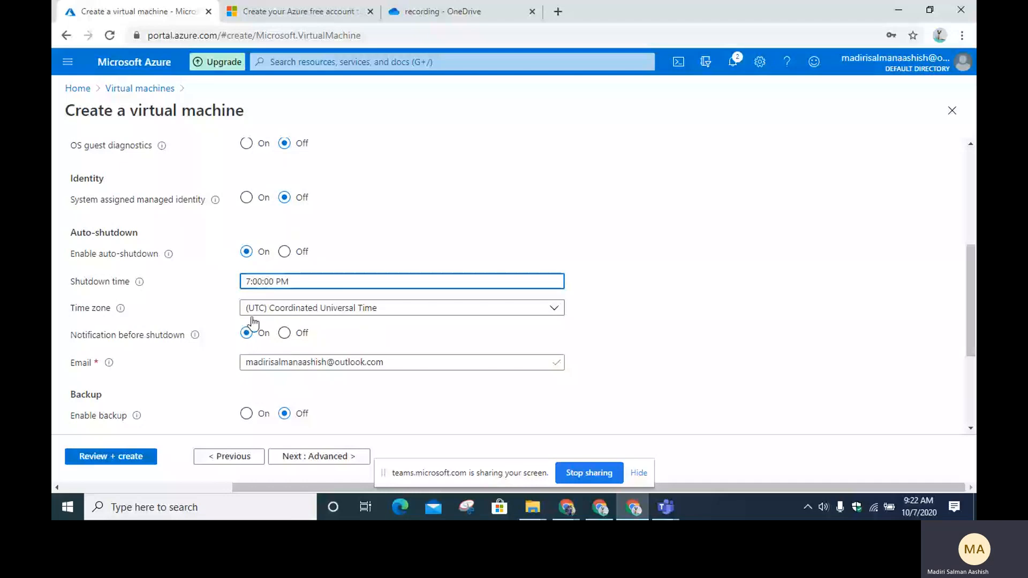
click(285, 252)
scroll(270, 291, down, 1)
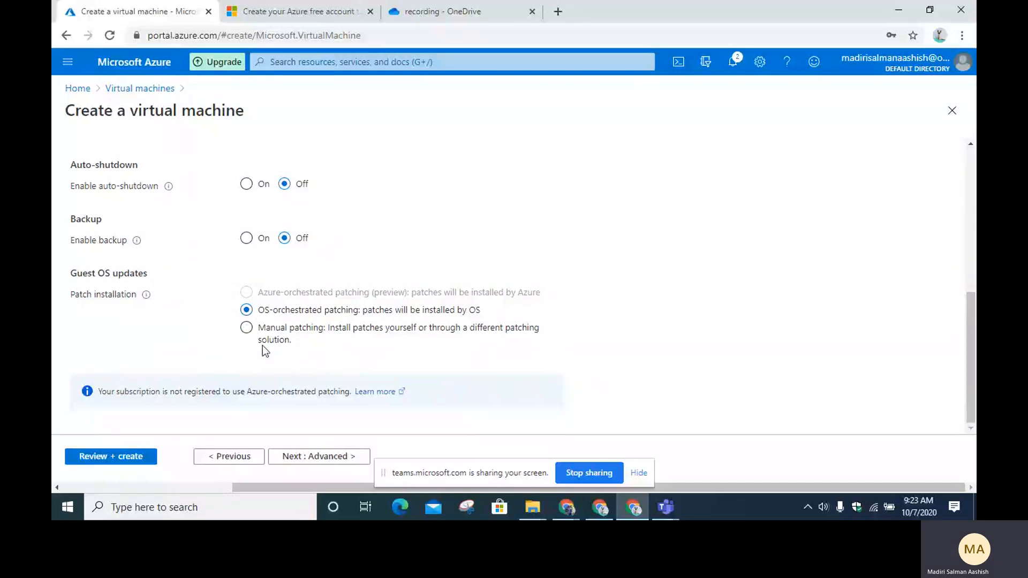
click(246, 327)
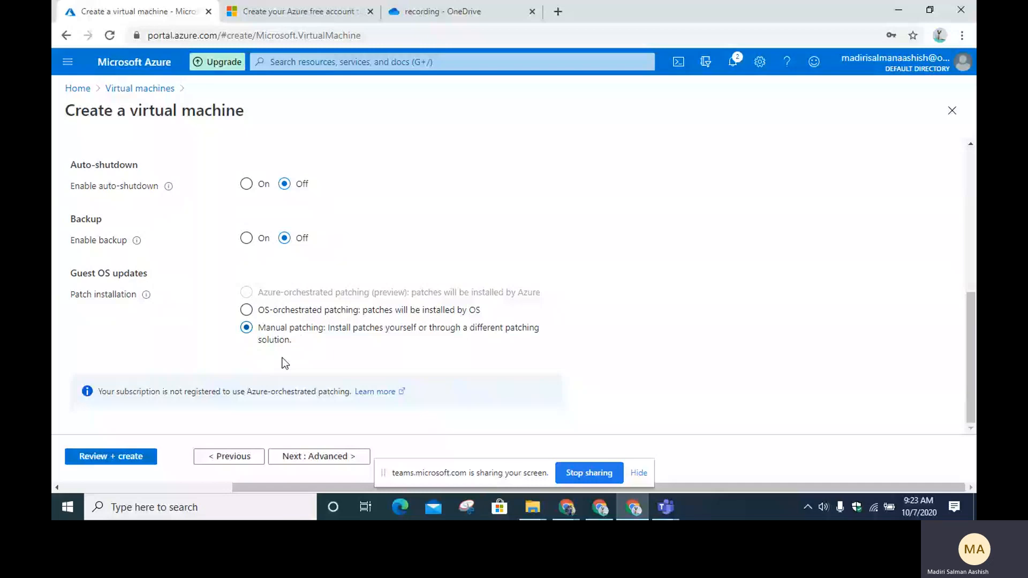
click(311, 456)
scroll(251, 250, down, 1)
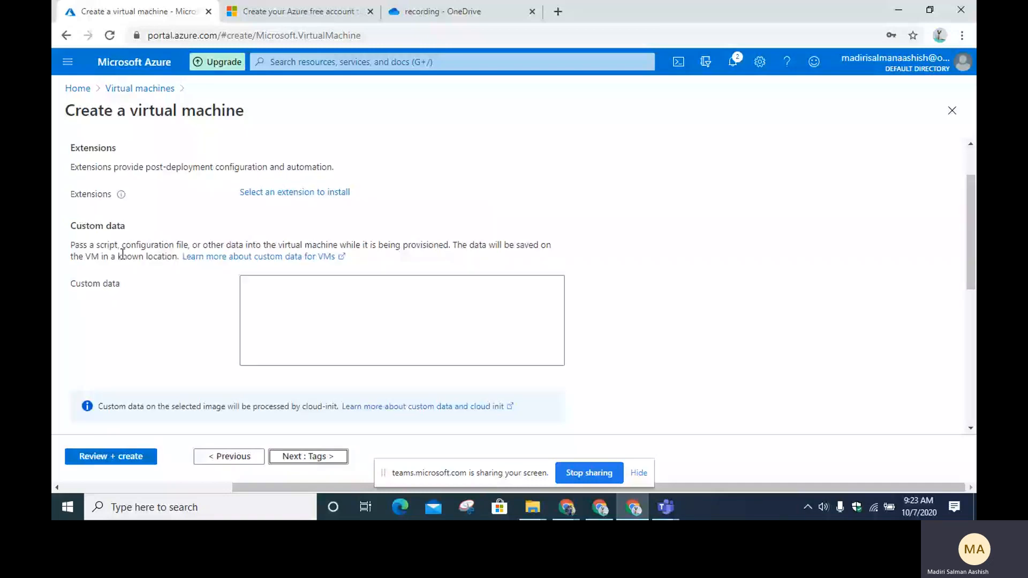
click(298, 314)
scroll(279, 121, up, 1)
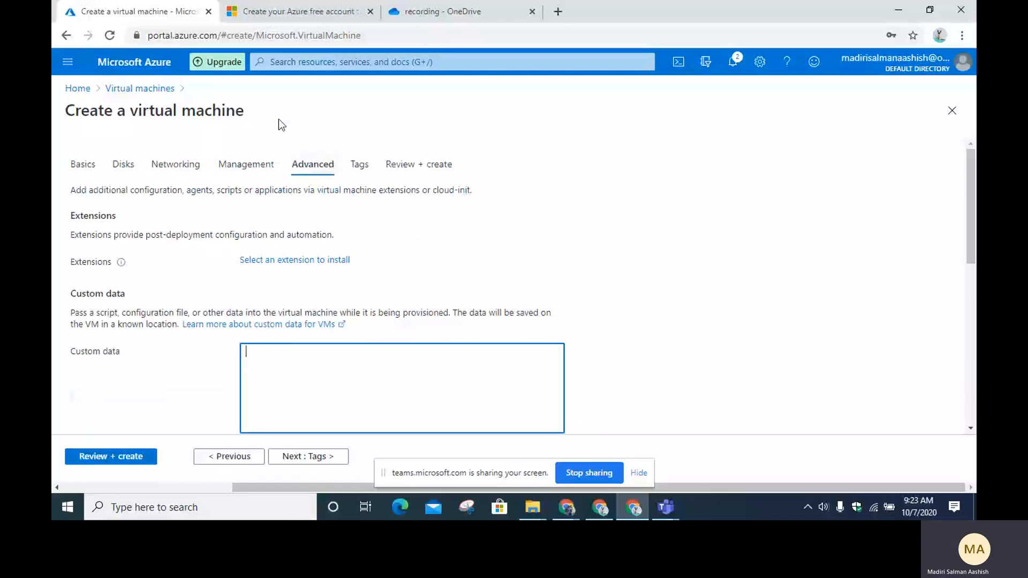
click(314, 256)
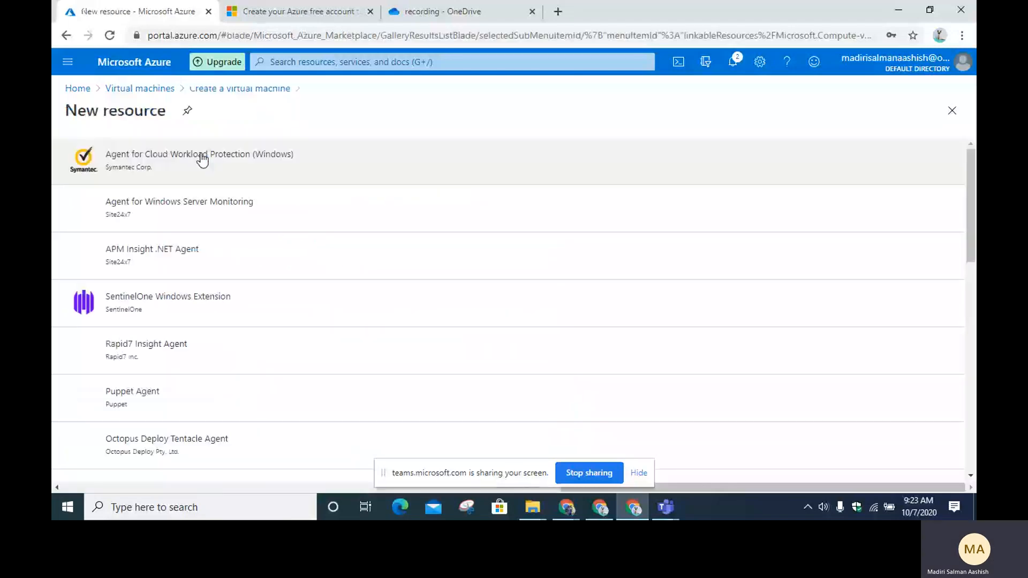
scroll(232, 229, down, 3)
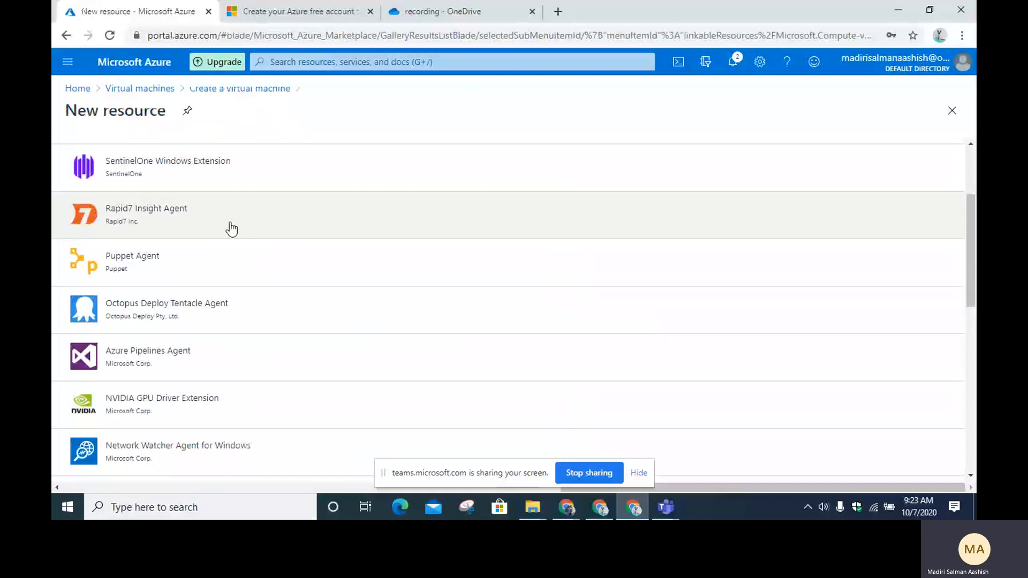
scroll(235, 215, down, 5)
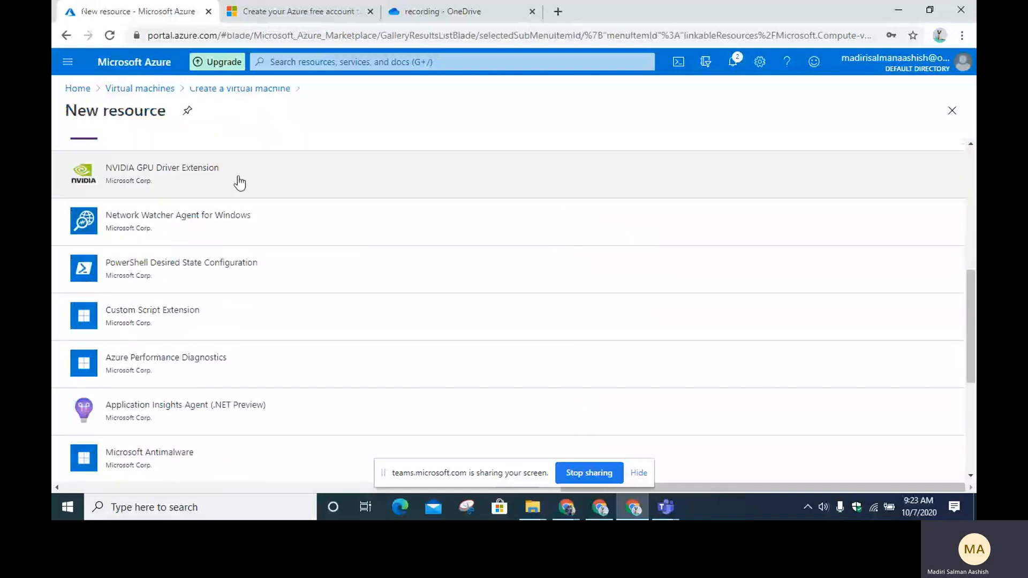
scroll(230, 241, down, 5)
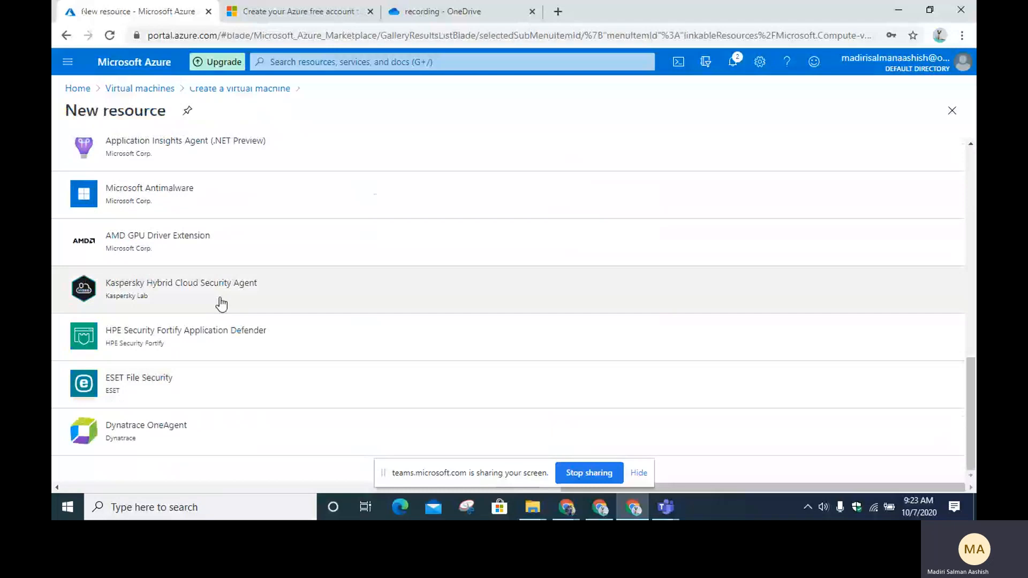
scroll(221, 305, up, 8)
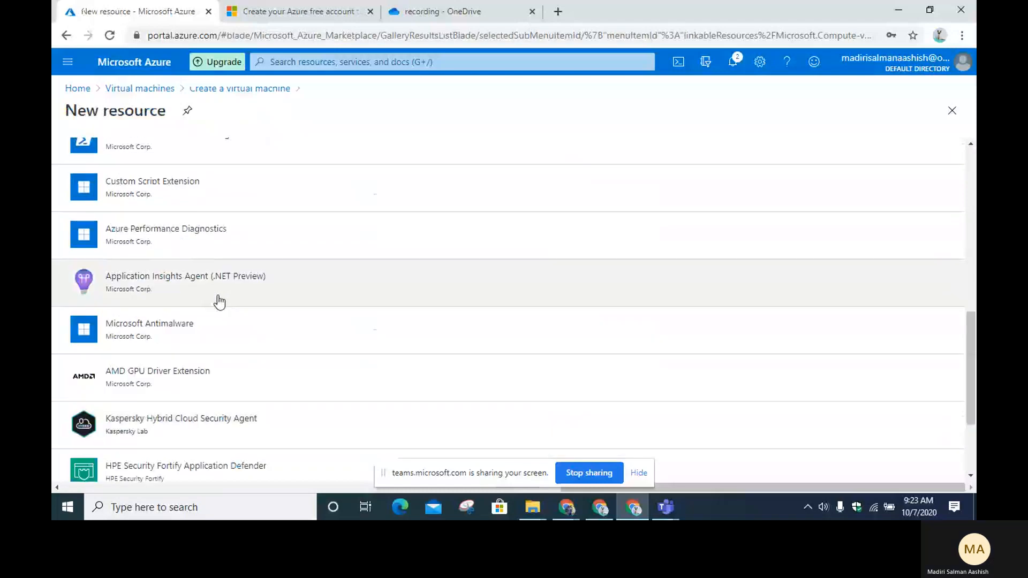
scroll(141, 352, up, 5)
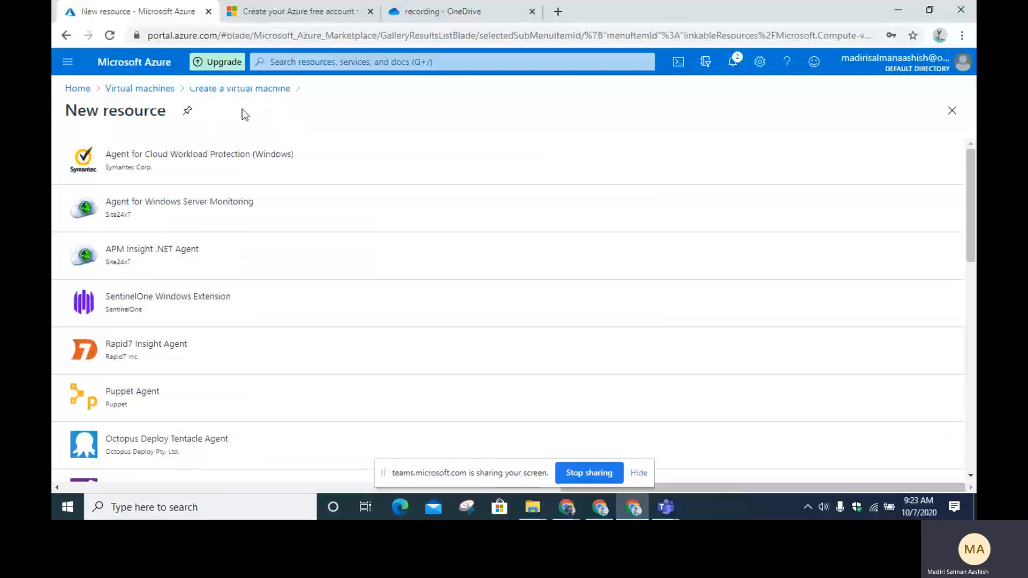
click(248, 91)
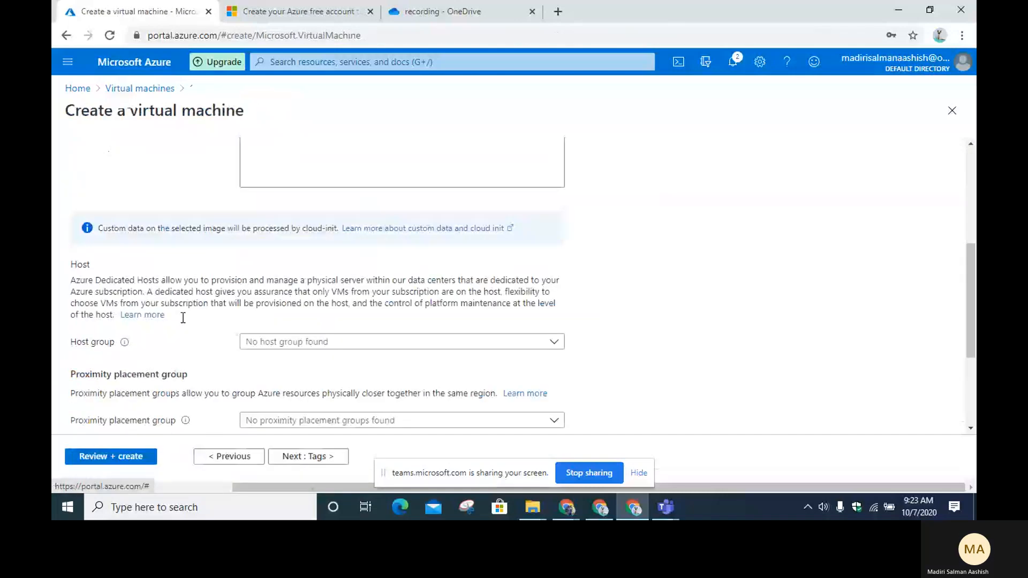
Step: Keep VM generation at Gen 1, reviewing the Host text and the Gen 2 Azure Disk Encryption limitation
scroll(183, 319, down, 2)
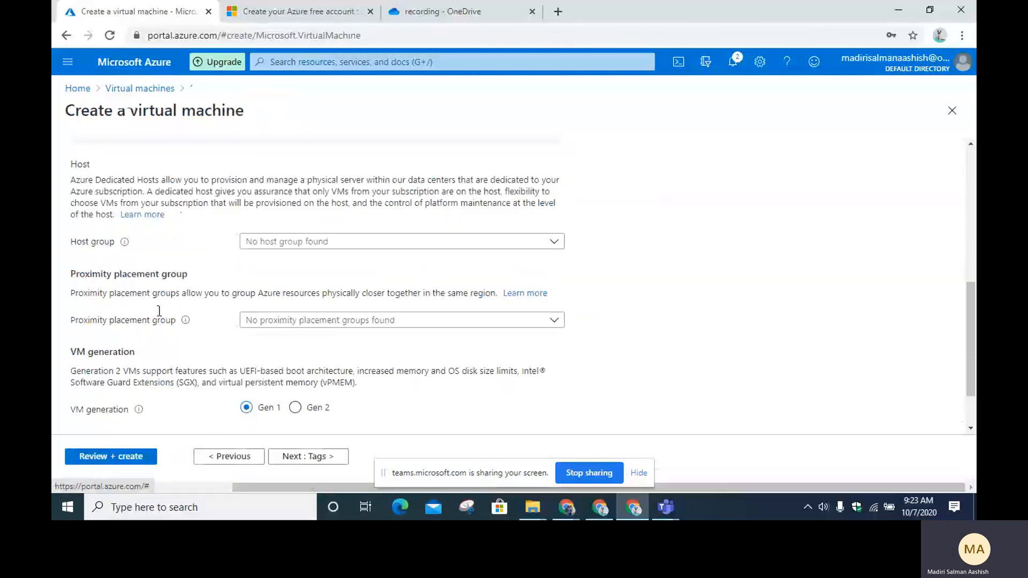
scroll(158, 310, down, 1)
scroll(95, 317, up, 3)
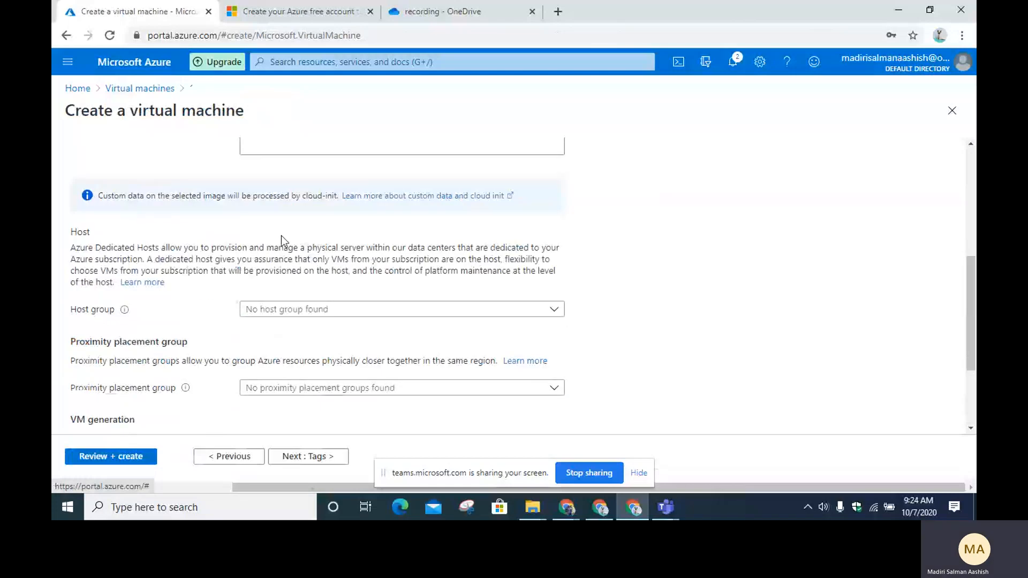
drag(160, 245, 266, 261)
scroll(170, 337, down, 2)
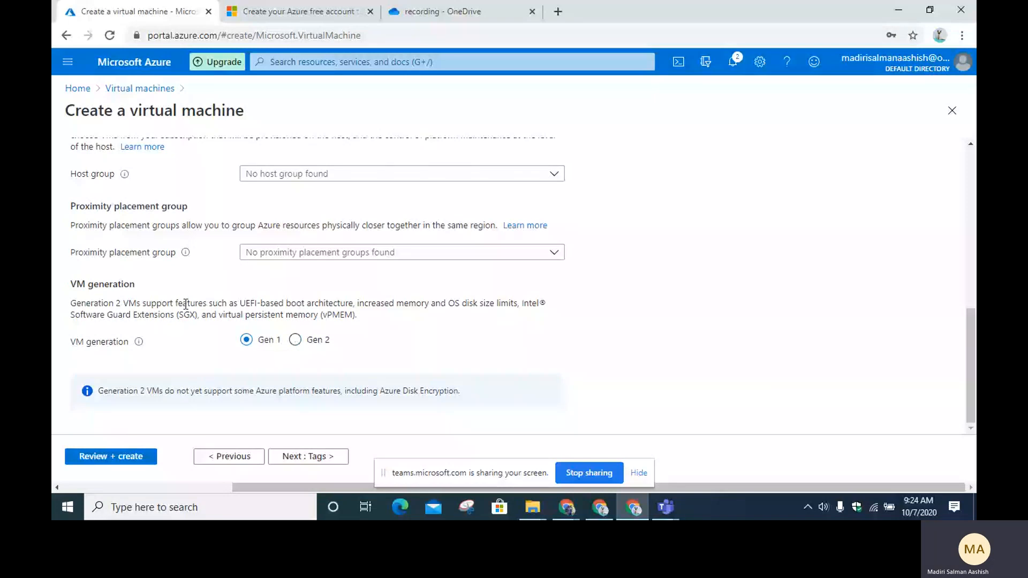
drag(183, 304, 412, 301)
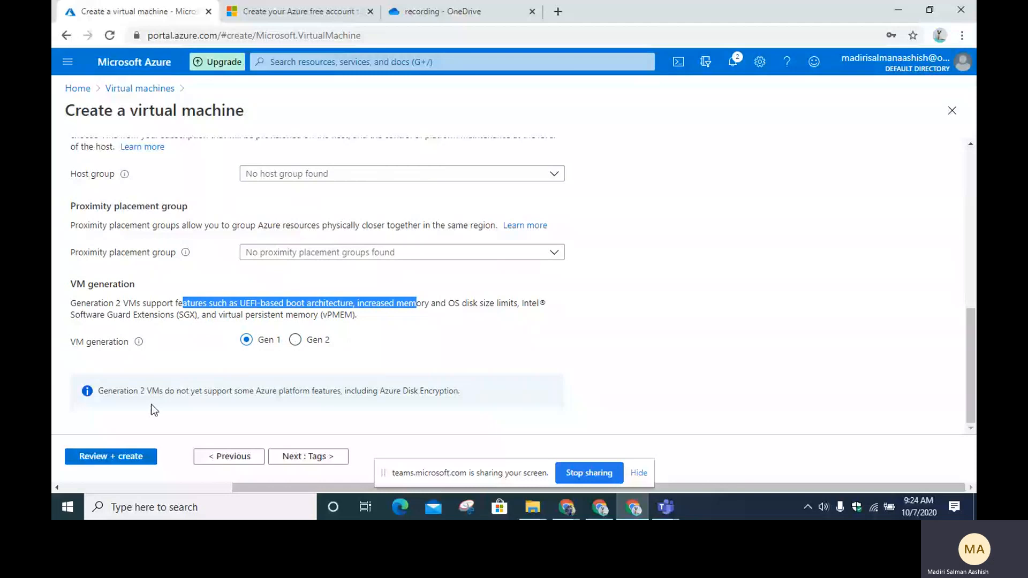
drag(139, 391, 337, 393)
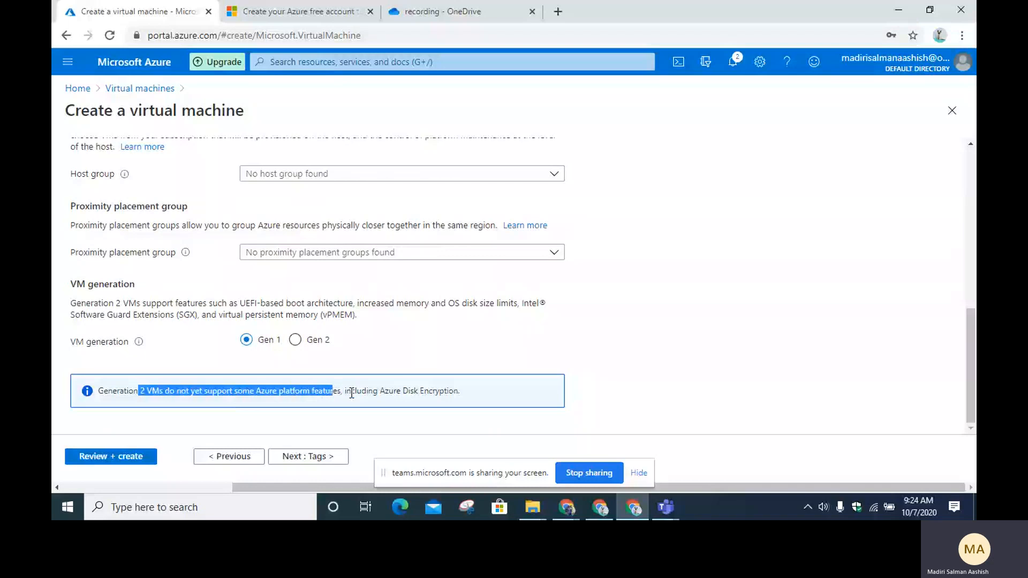
click(348, 390)
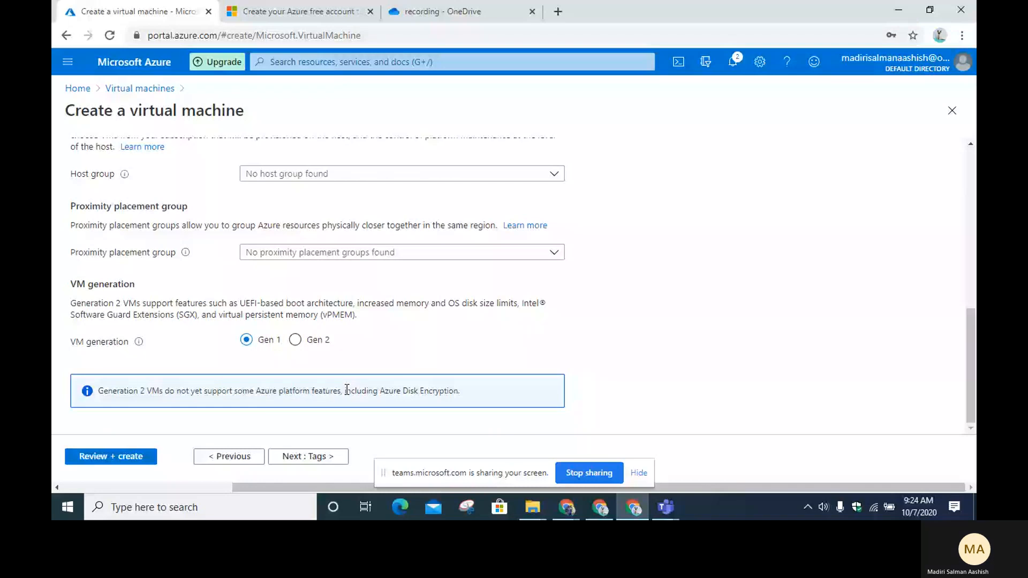
drag(347, 390, 459, 391)
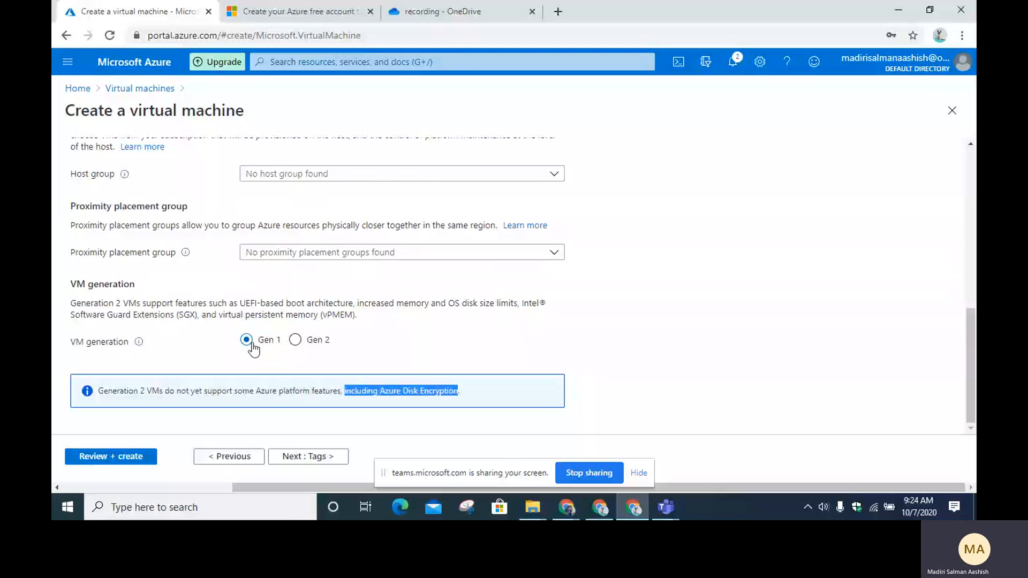
Step: Pass Tags, review the validated summary at 0.9253 INR/hr, and create the devtest VM
click(308, 456)
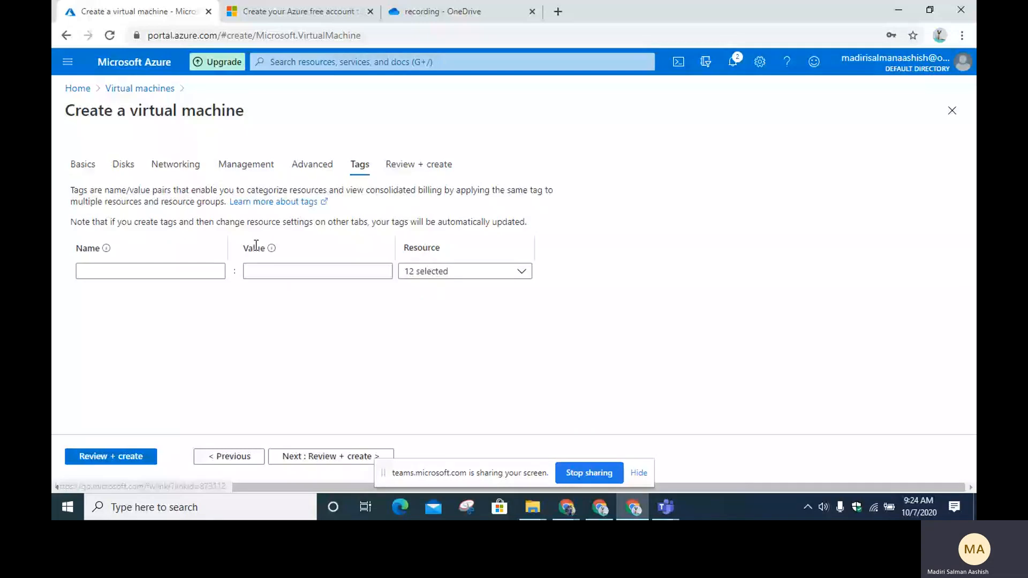
click(321, 456)
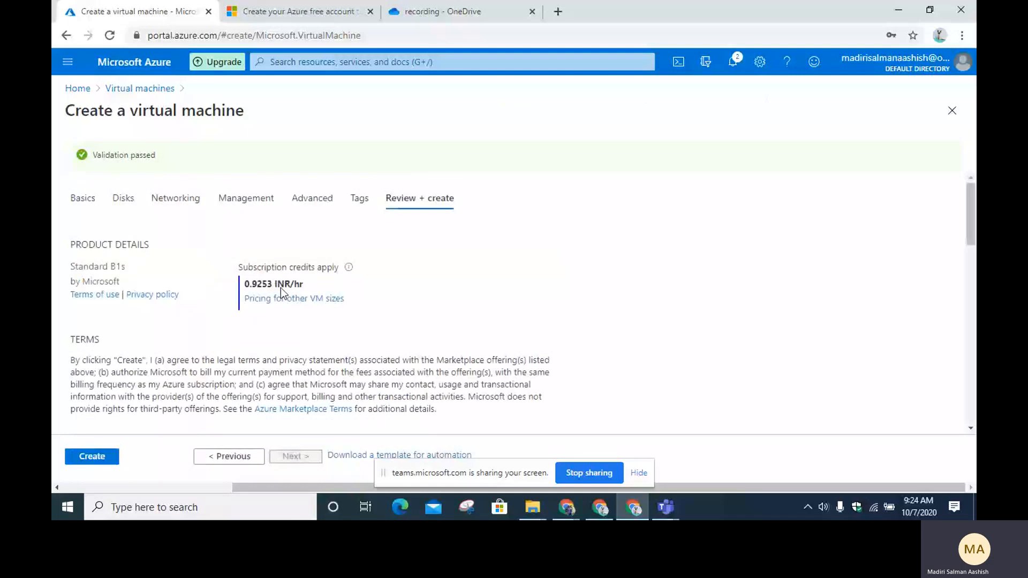
scroll(281, 288, down, 4)
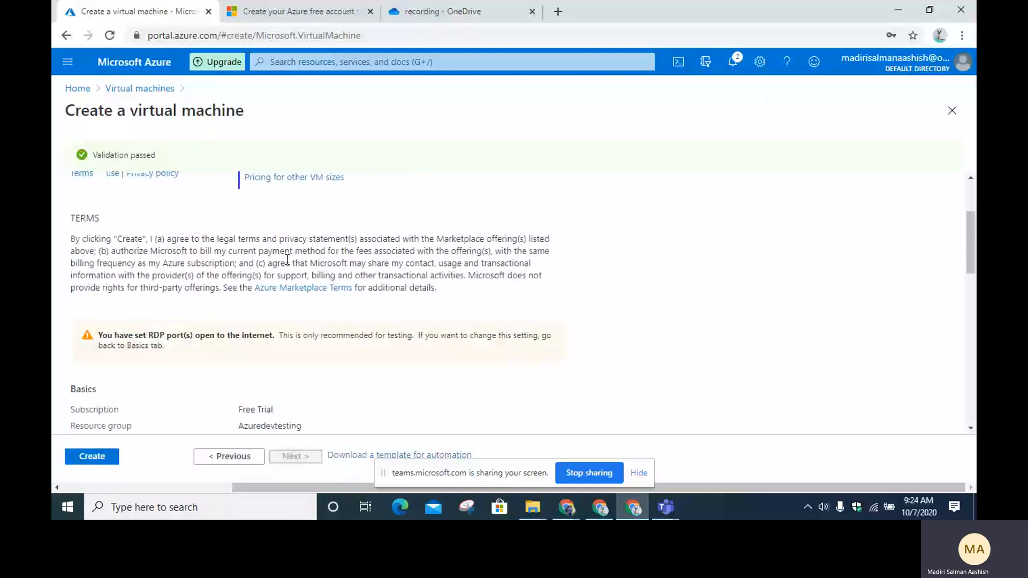
scroll(209, 319, down, 10)
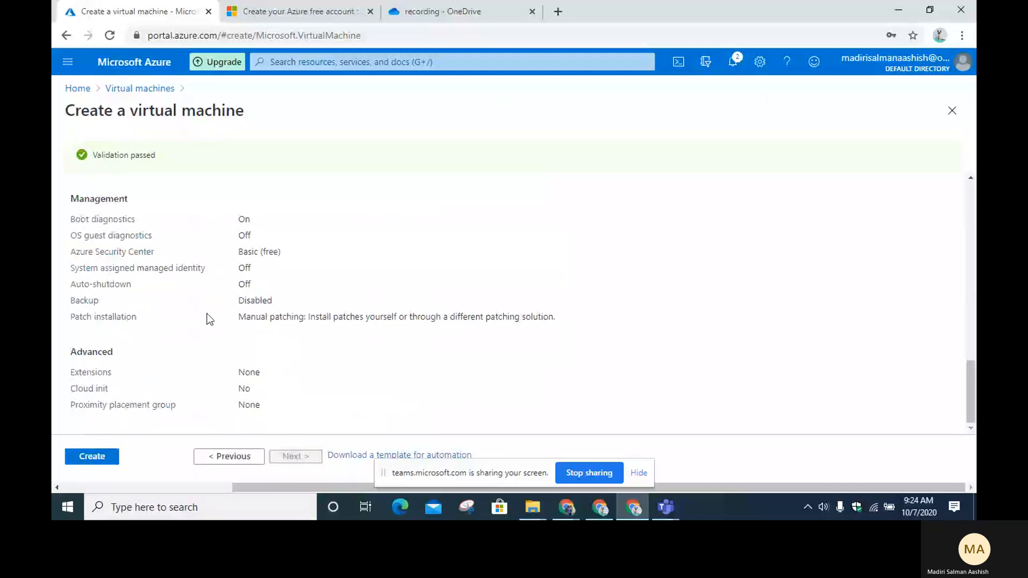
click(92, 456)
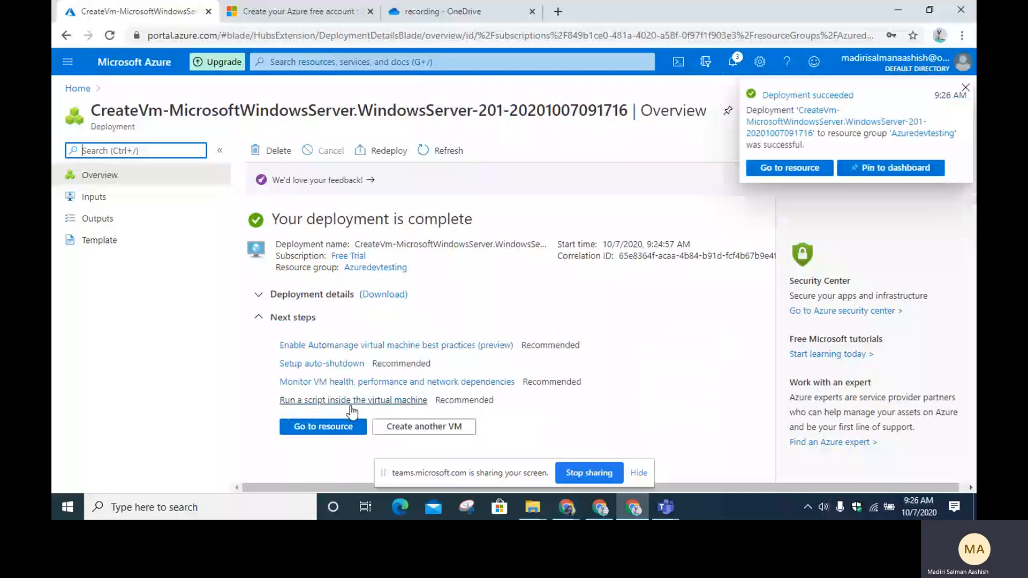
click(323, 426)
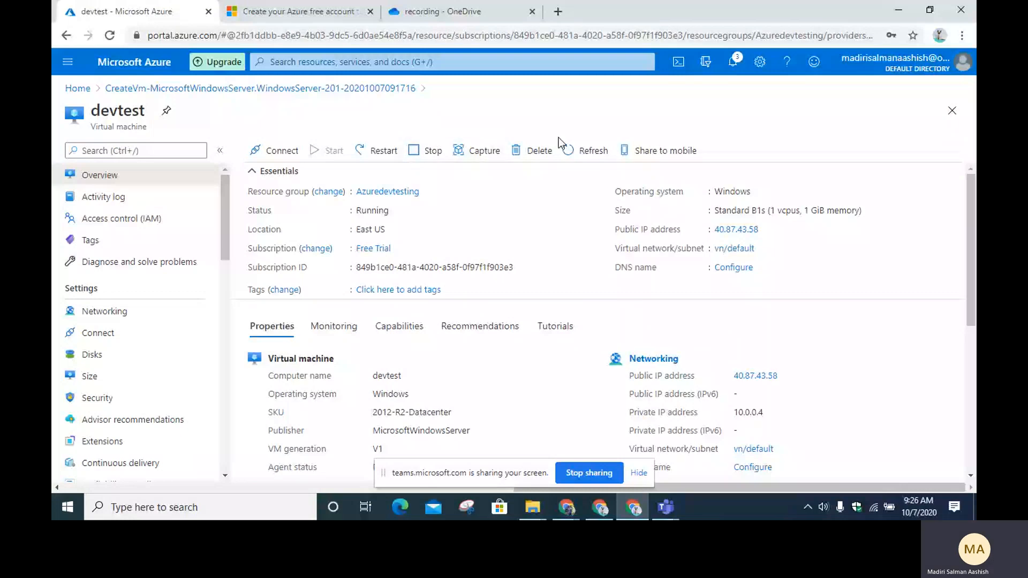
scroll(440, 197, down, 1)
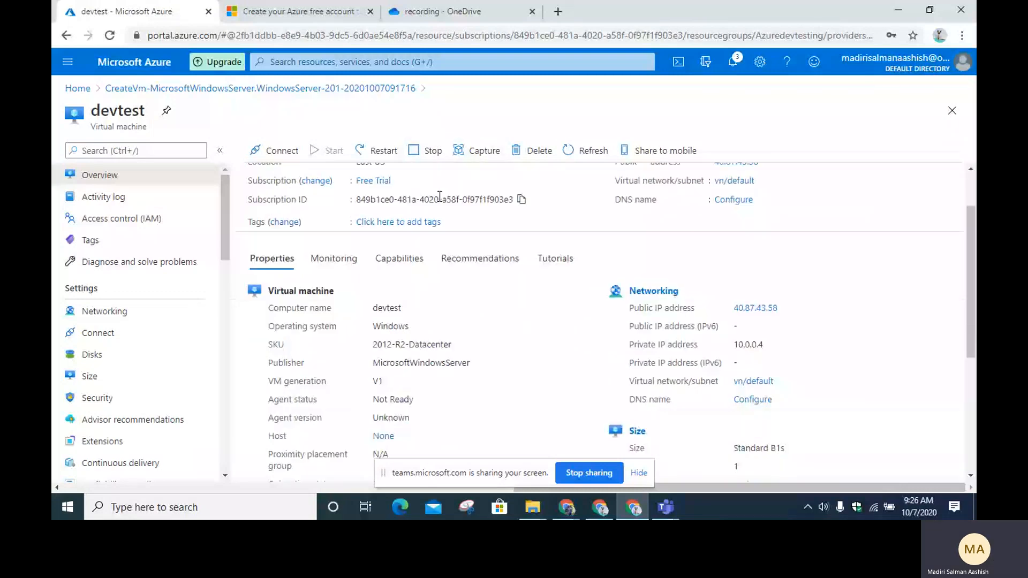
scroll(664, 304, down, 4)
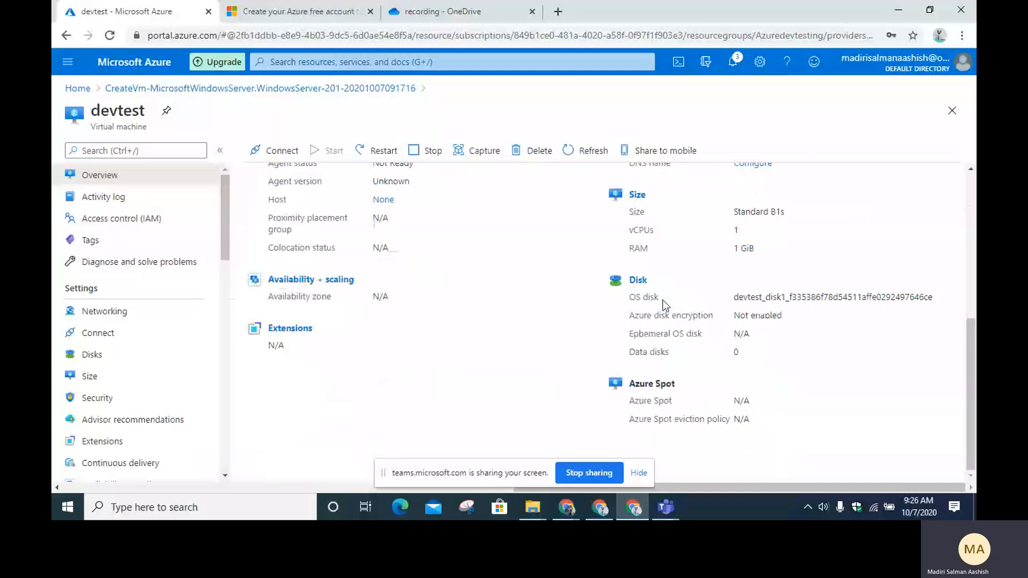
scroll(664, 304, up, 2)
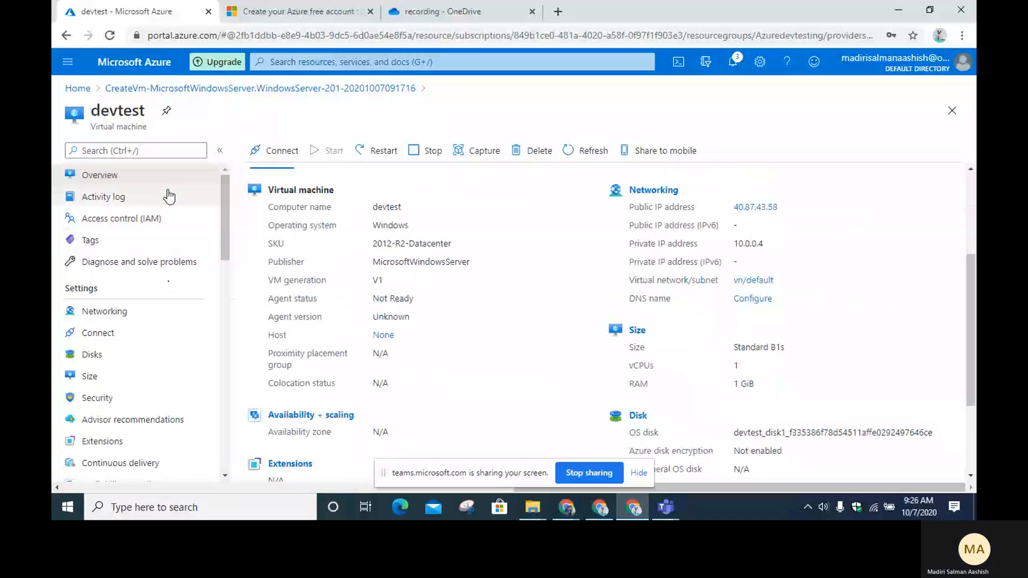
click(169, 197)
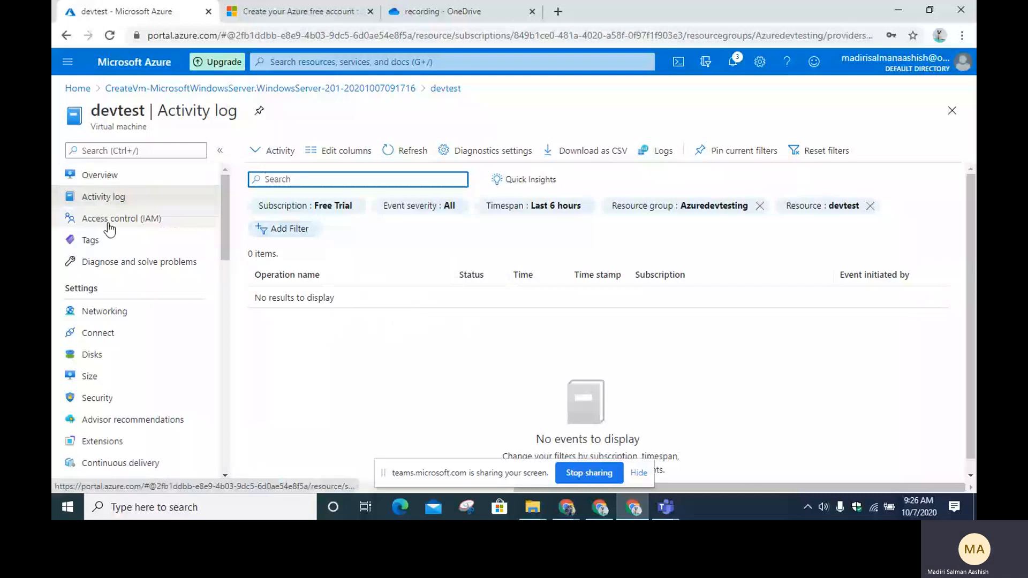
Step: View the VM's Access control (IAM) and Networking pages, then open Diagnose and solve problems
click(142, 221)
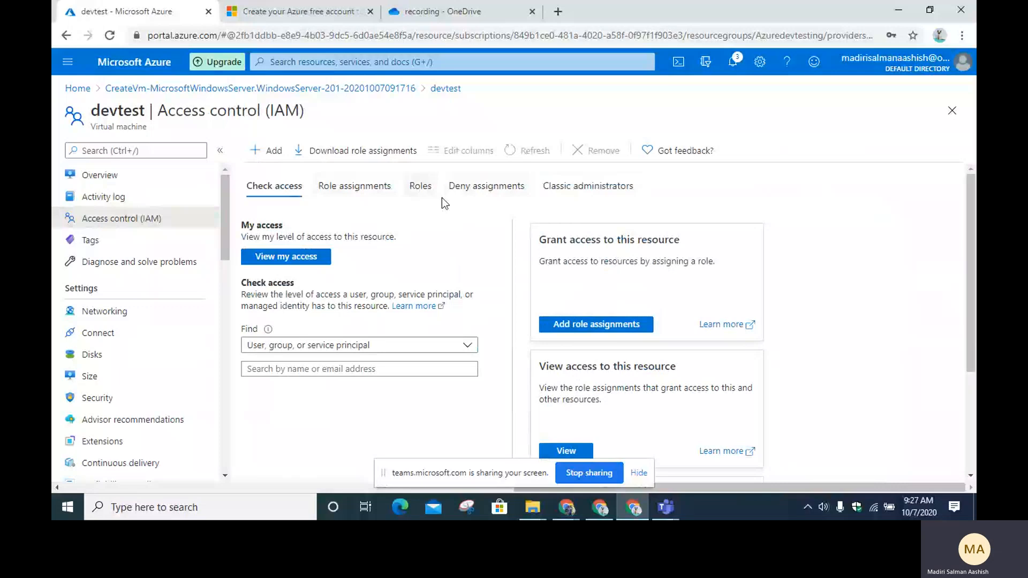
scroll(126, 241, down, 1)
click(126, 242)
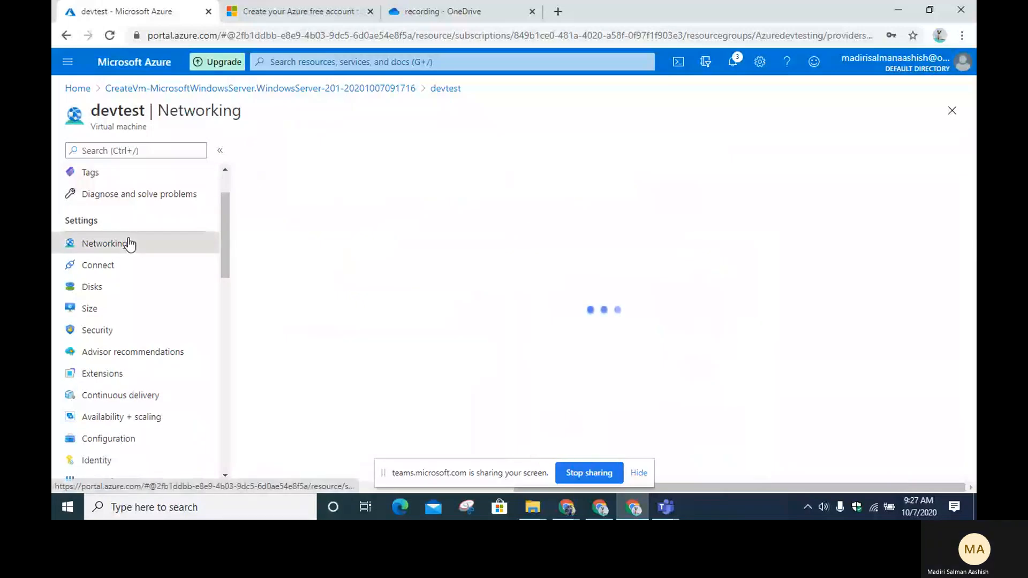
click(98, 198)
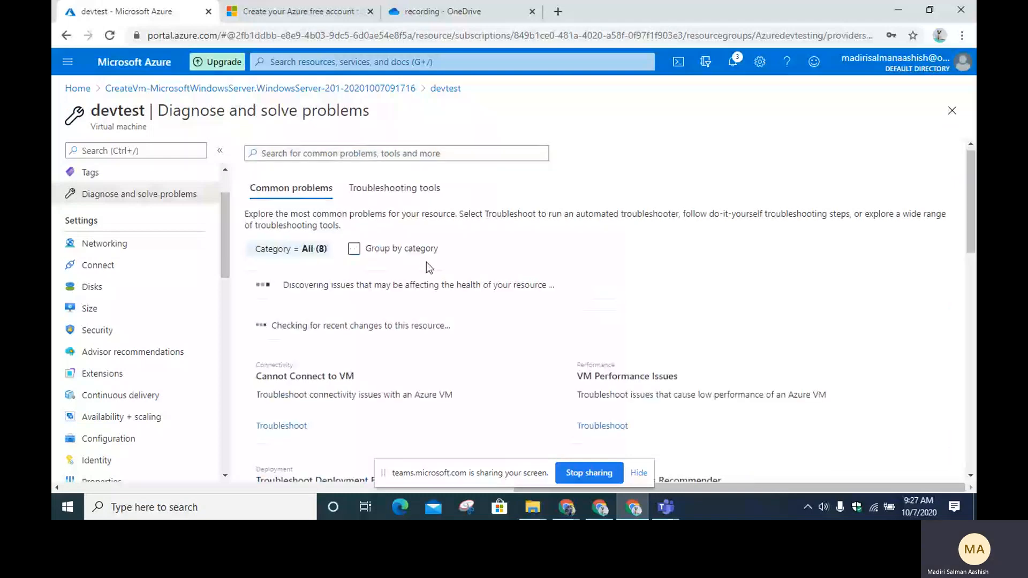
Step: Browse the health notice and troubleshooter cards like Cannot Connect to VM, then return to Networking
scroll(413, 273, down, 2)
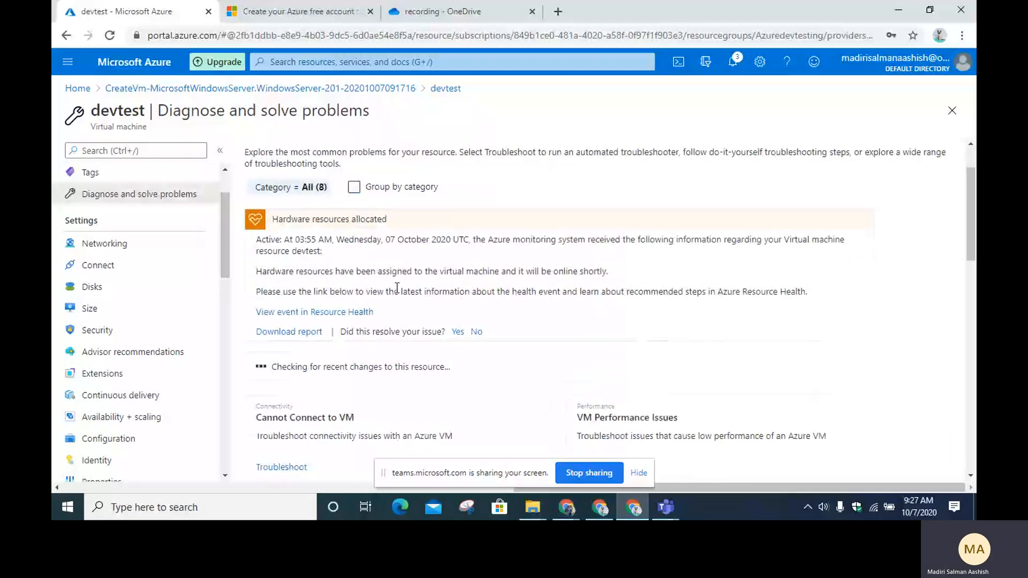
scroll(397, 282, down, 1)
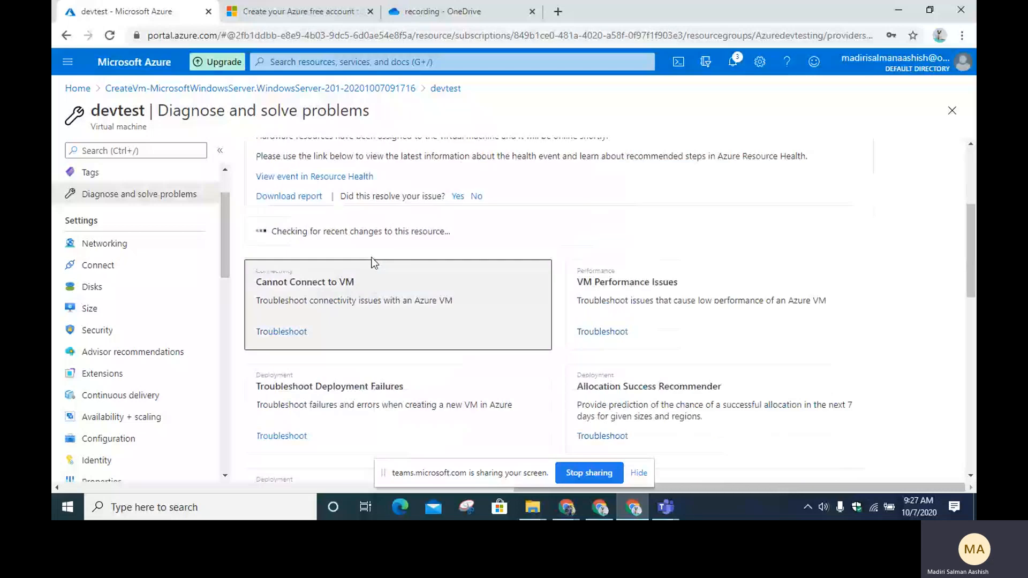
scroll(382, 250, up, 1)
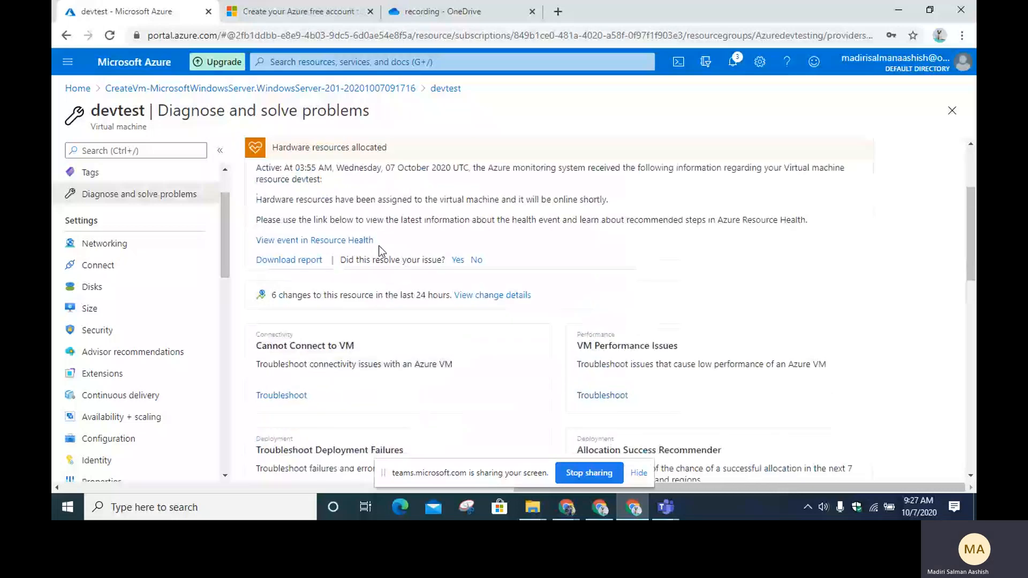
scroll(369, 263, up, 1)
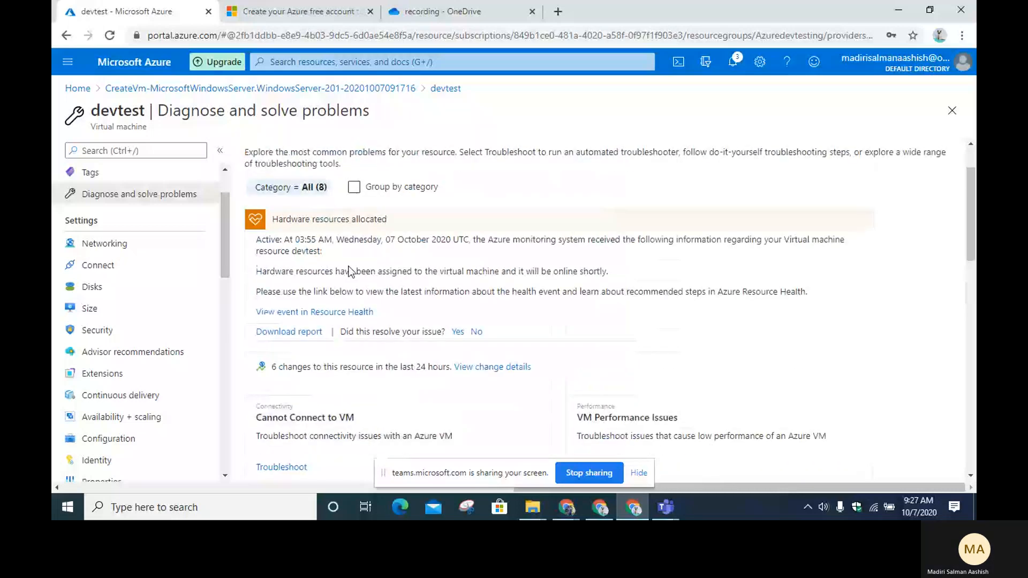
scroll(434, 309, down, 4)
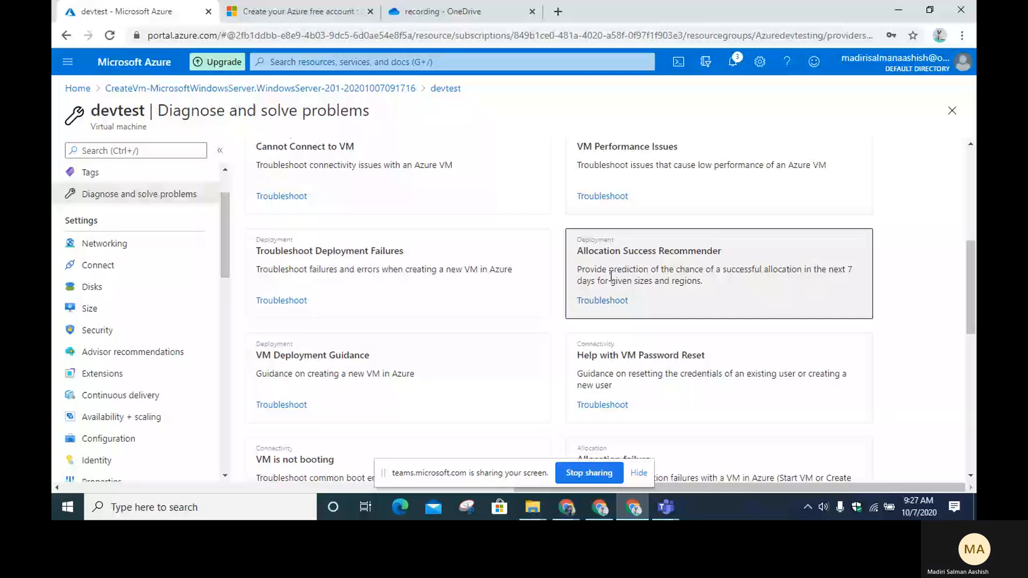
scroll(519, 332, up, 5)
scroll(518, 332, down, 4)
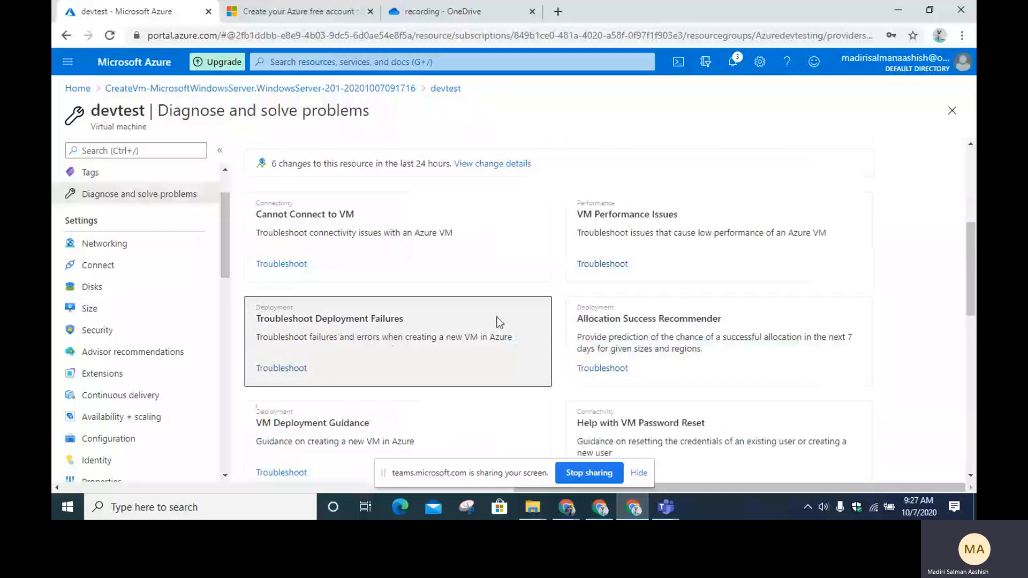
click(104, 244)
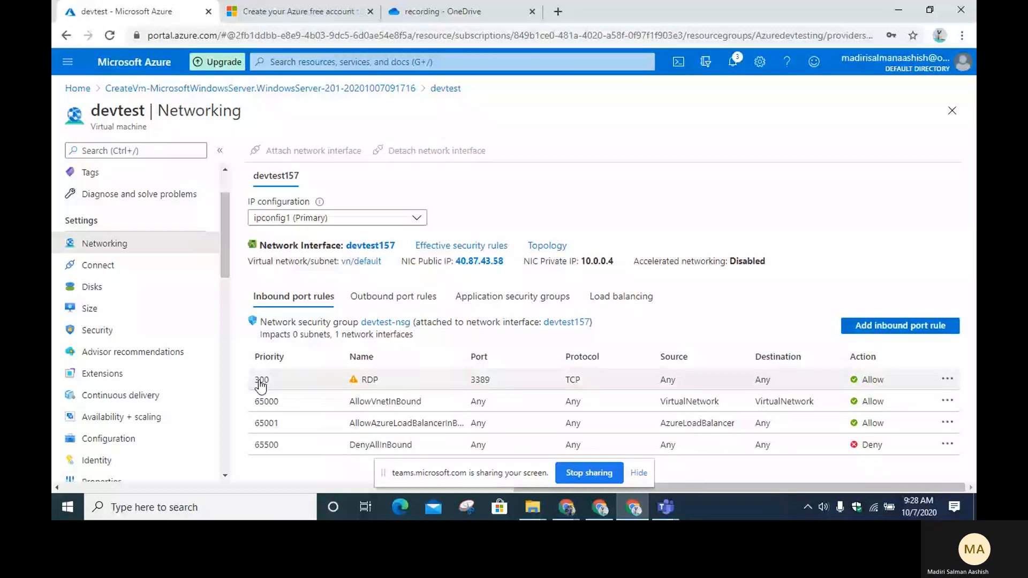
Step: Go from the inbound port rules to the VM's Connect page
click(98, 266)
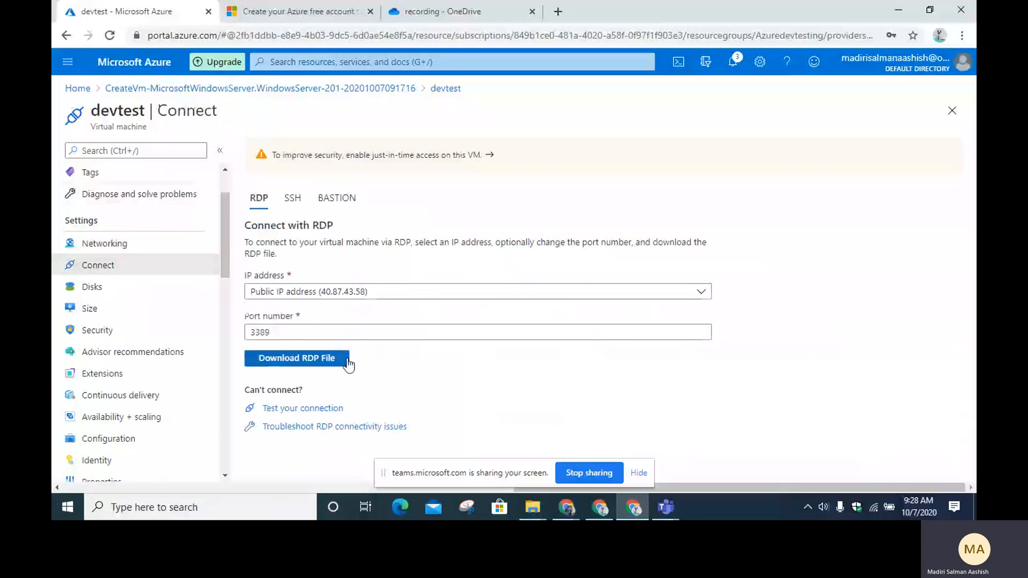
Step: After checking RDP to 40.87.43.58 on port 3389, return to the Networking page
click(136, 245)
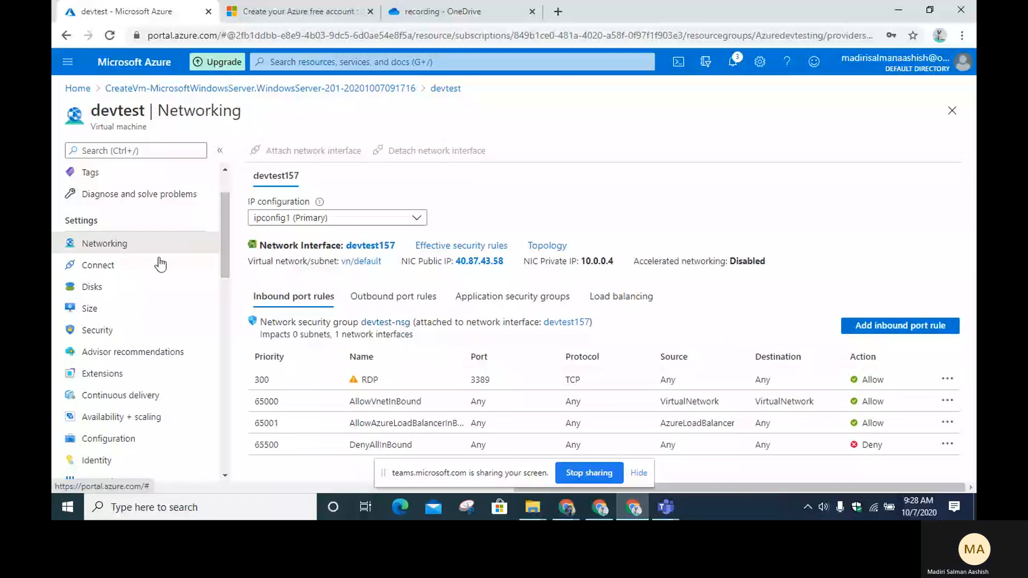
Step: View the VM's Disks and Size pages, ending on Security with 0 recommendations and 0 alerts
click(161, 287)
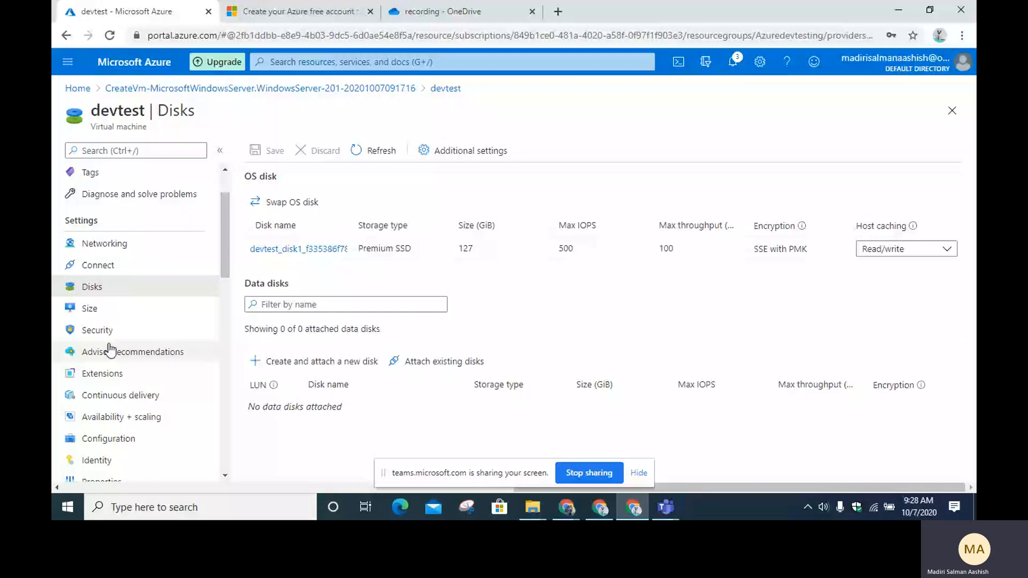
click(102, 308)
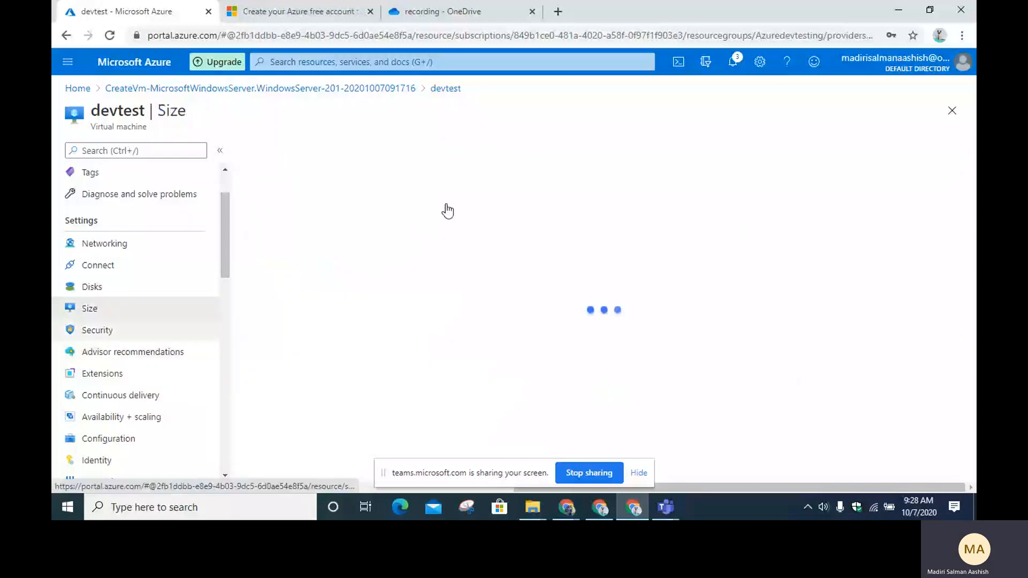
click(196, 331)
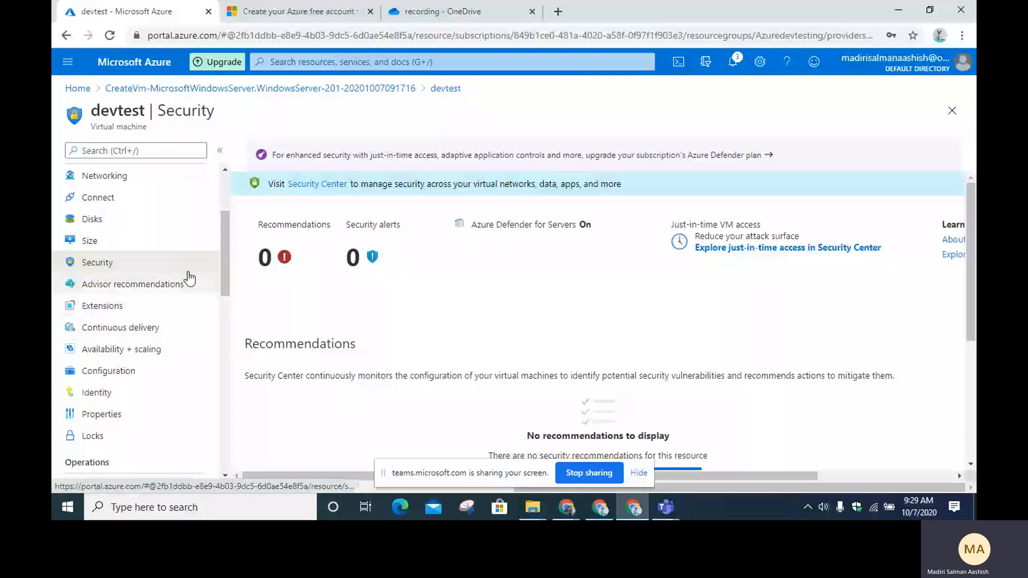
Step: Review the VM's Advisor recommendations, its installed extensions, and the extensions available to add
click(169, 286)
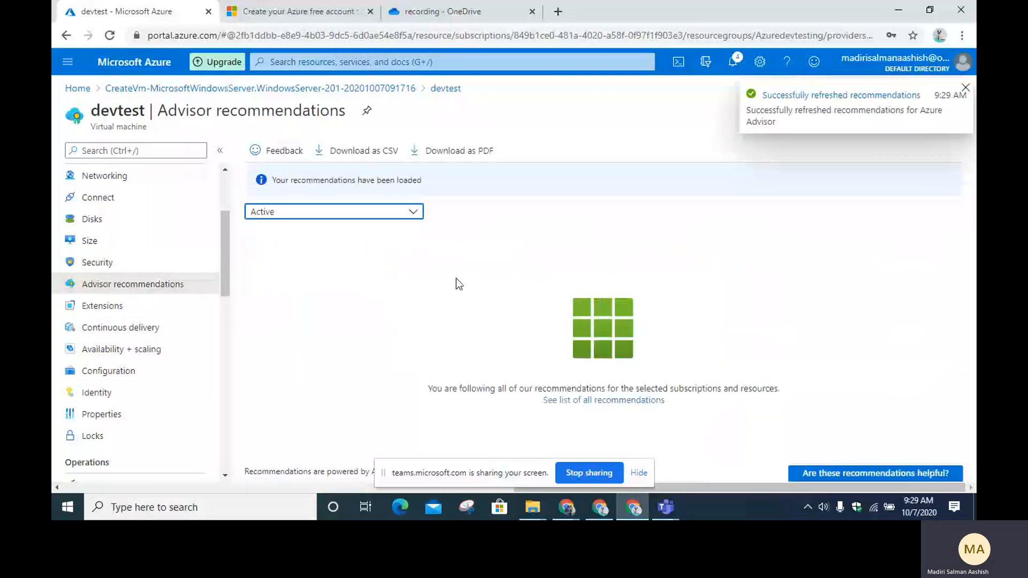
click(107, 308)
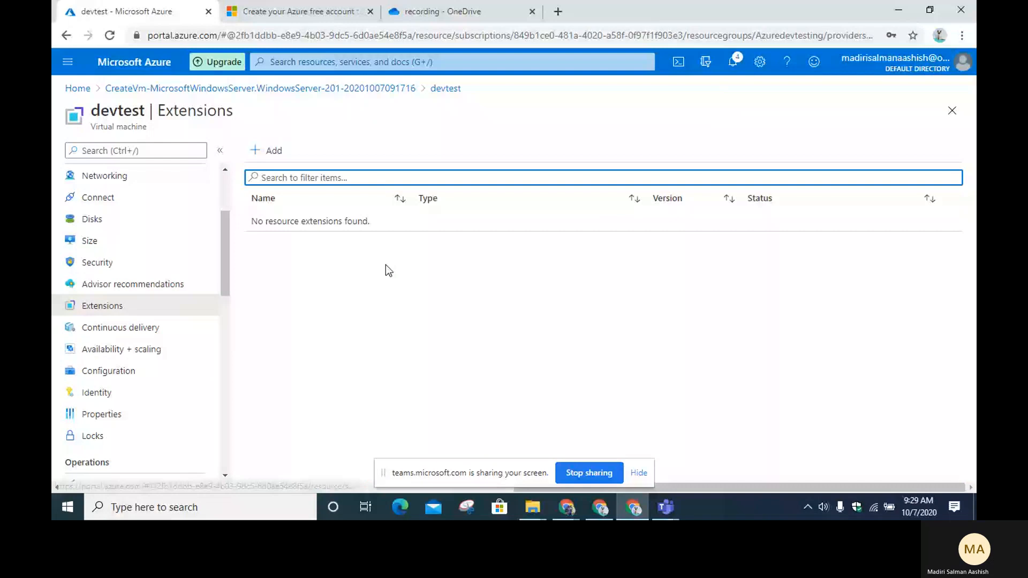
click(270, 151)
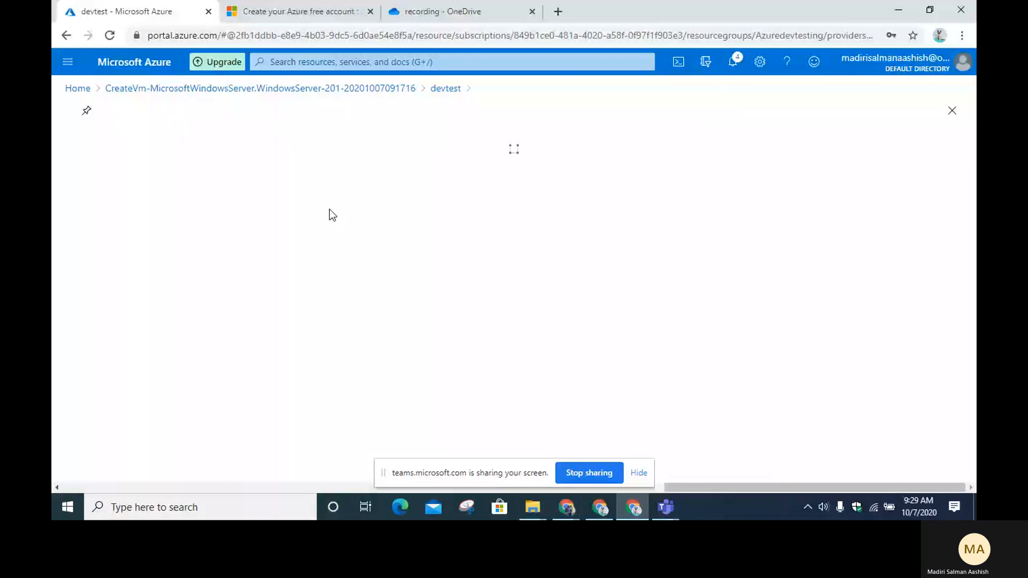
scroll(201, 370, down, 5)
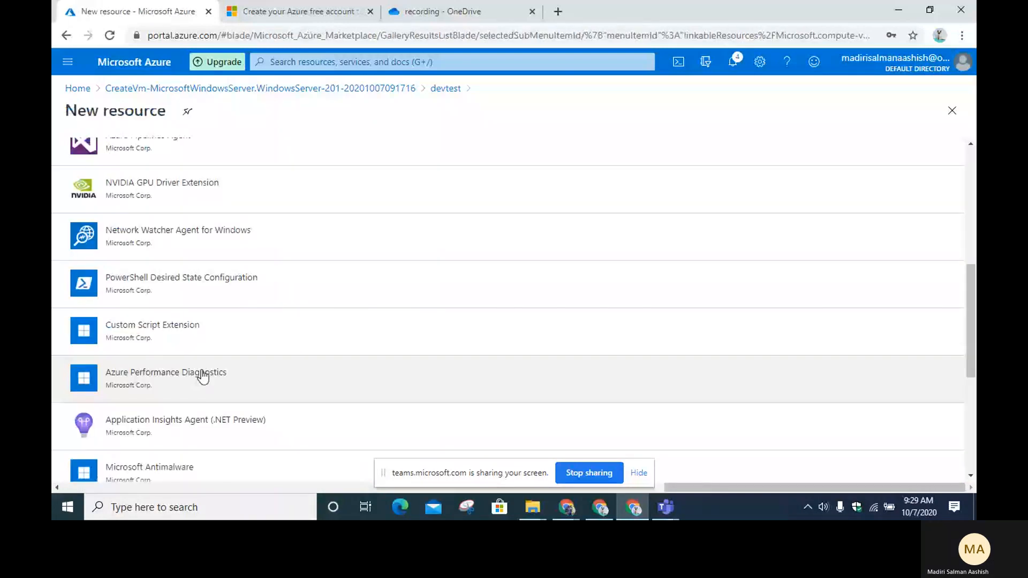
scroll(203, 376, down, 4)
Step: Go back to the deployment overview, reopen the devtest VM, and view its Continuous delivery page
click(209, 89)
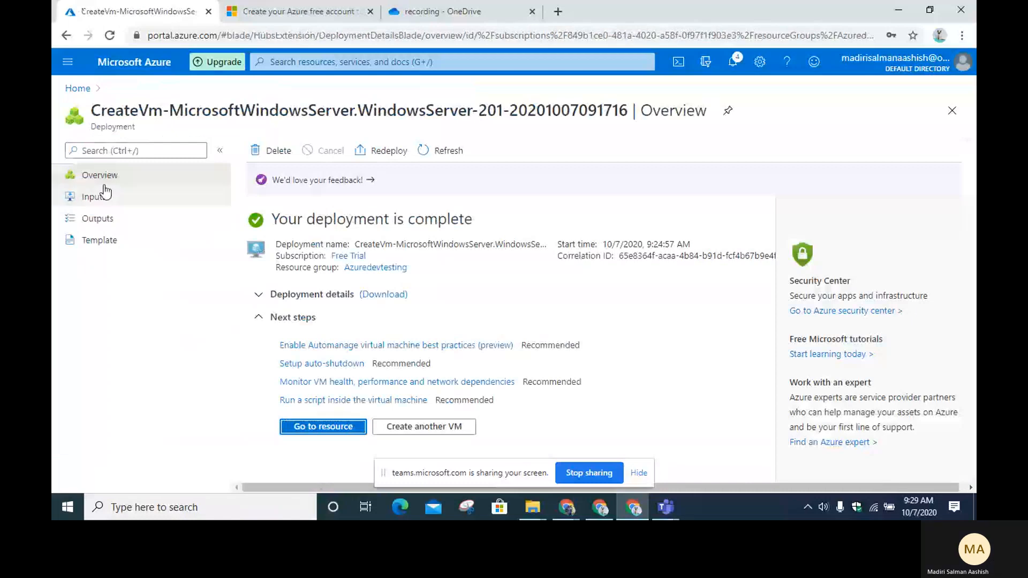
click(75, 90)
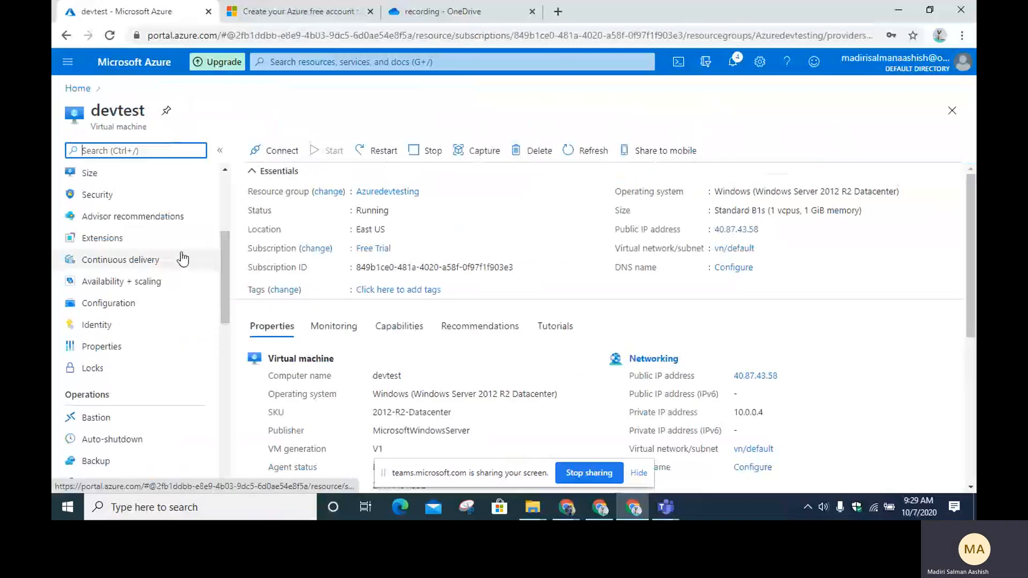
click(182, 259)
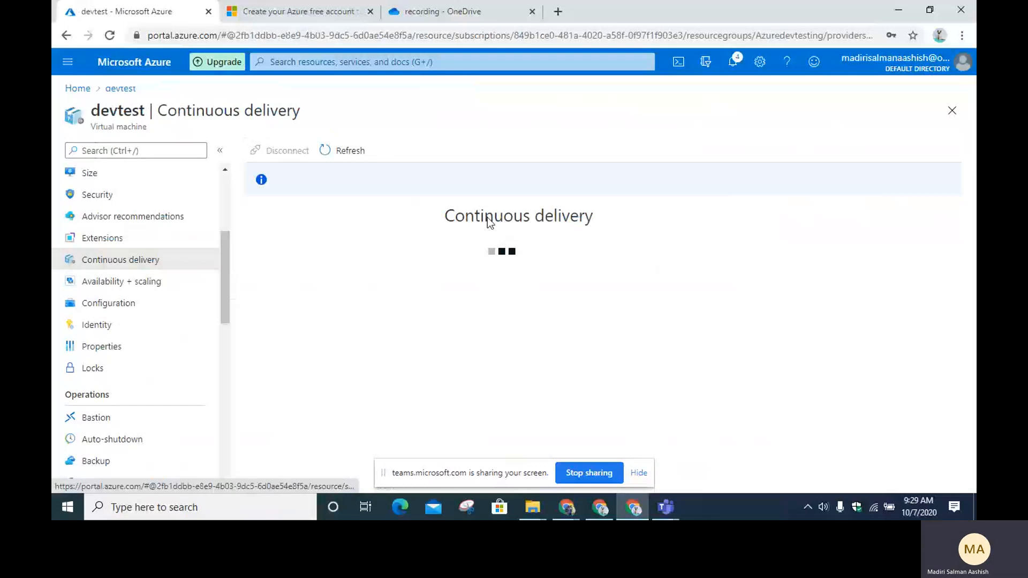
Step: Skim Continuous delivery, Availability + scaling, and Configuration's Azure Hybrid Benefit licensing note, ending on Identity
drag(356, 266, 522, 317)
click(148, 281)
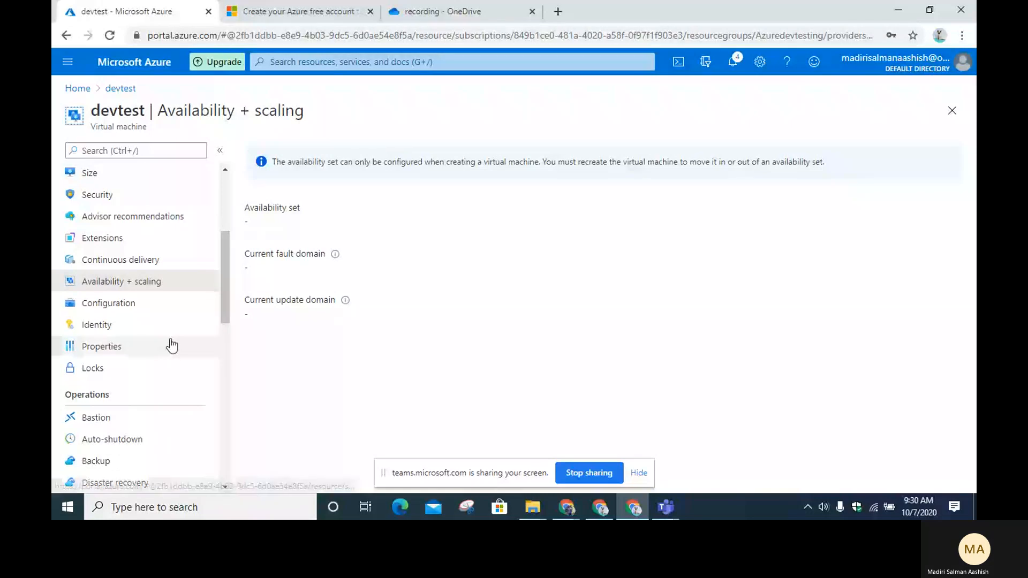
click(179, 303)
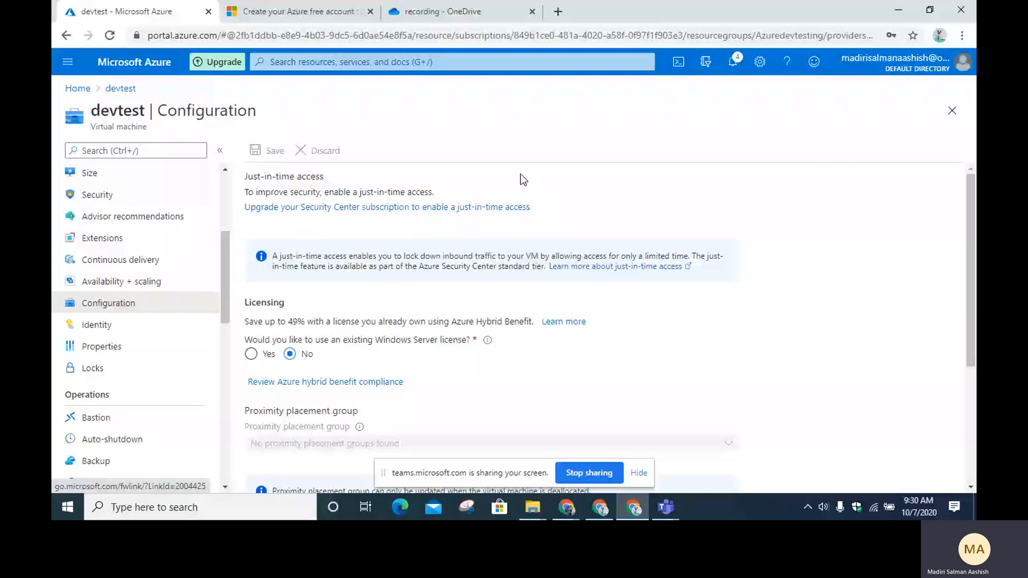
scroll(271, 260, down, 1)
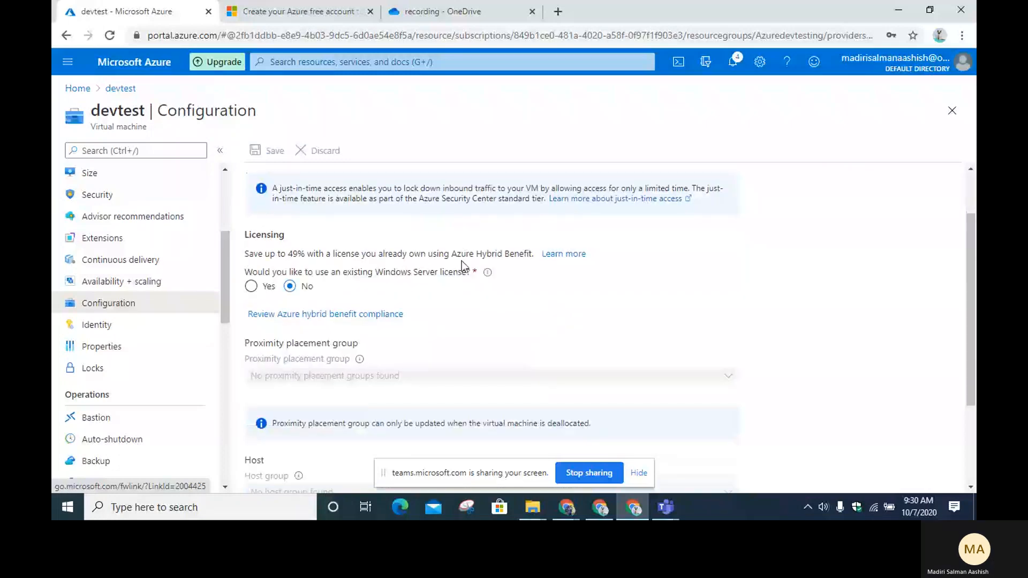
drag(452, 255, 245, 254)
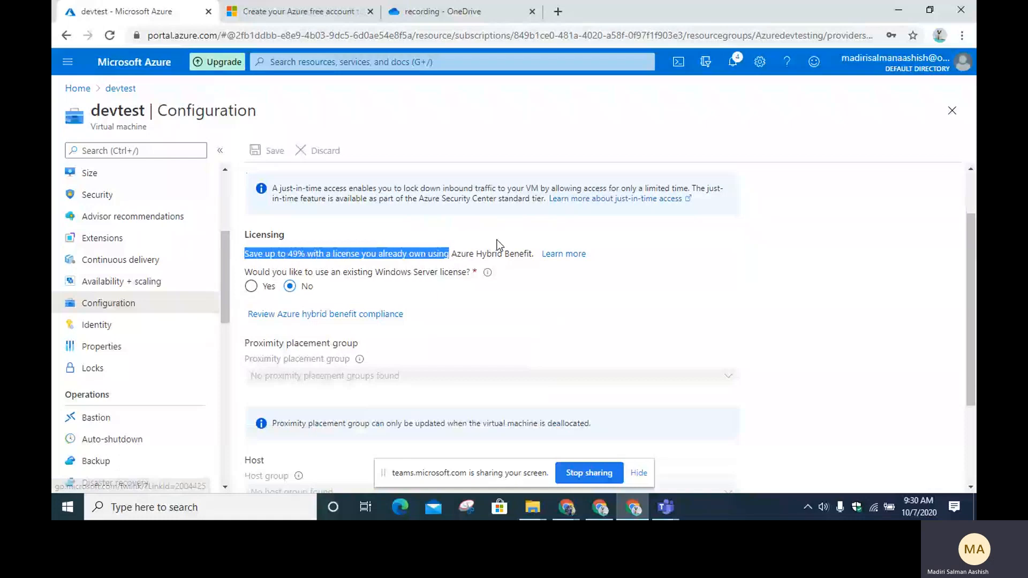
click(147, 326)
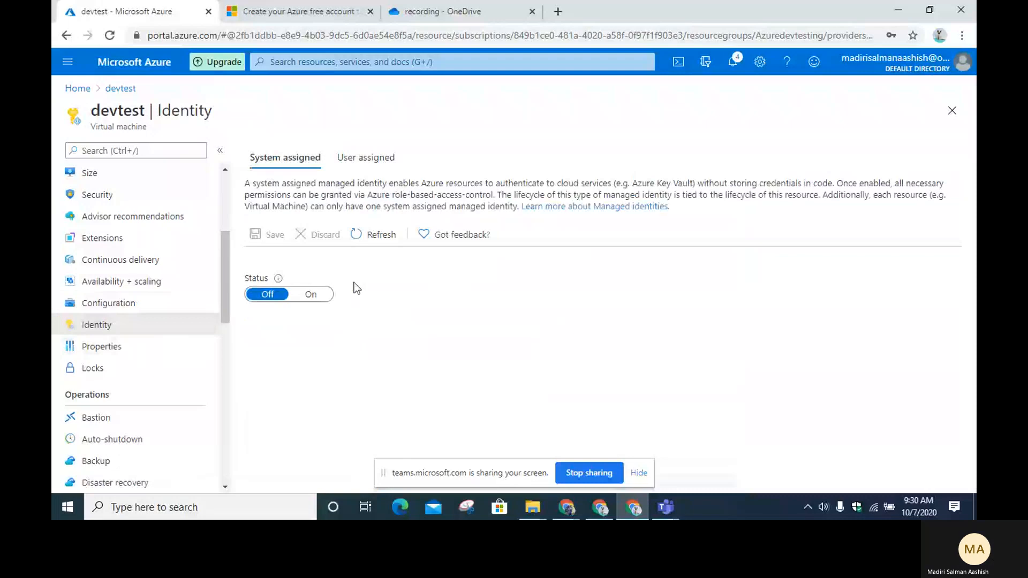
Step: Highlight and then clear the managed identity description on the Identity page
drag(421, 183, 676, 184)
click(659, 188)
scroll(129, 355, down, 2)
scroll(138, 351, down, 1)
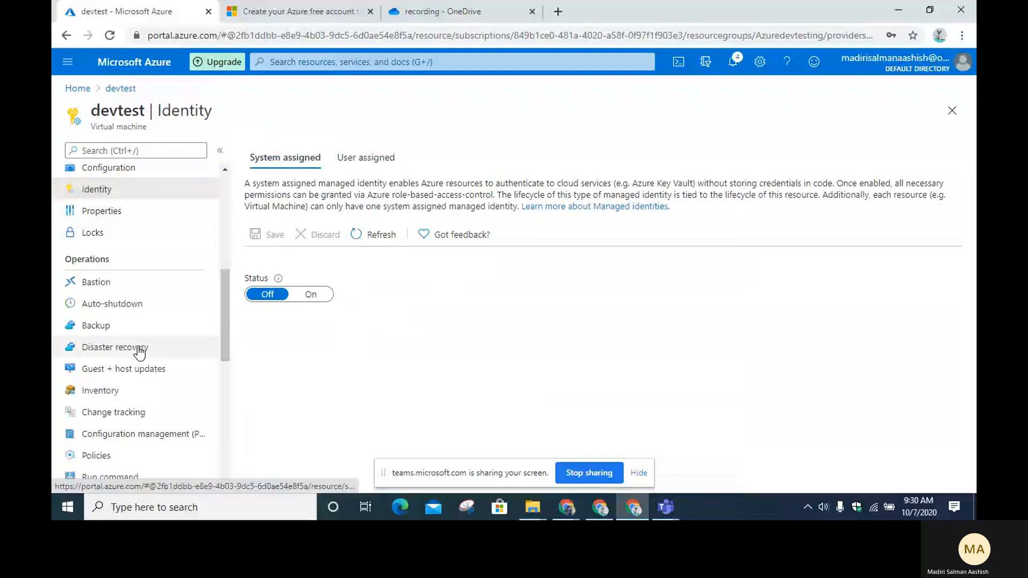
Step: Read the Bastion connection form, then view Auto-shutdown: disabled, time zone UTC+05:30
click(99, 283)
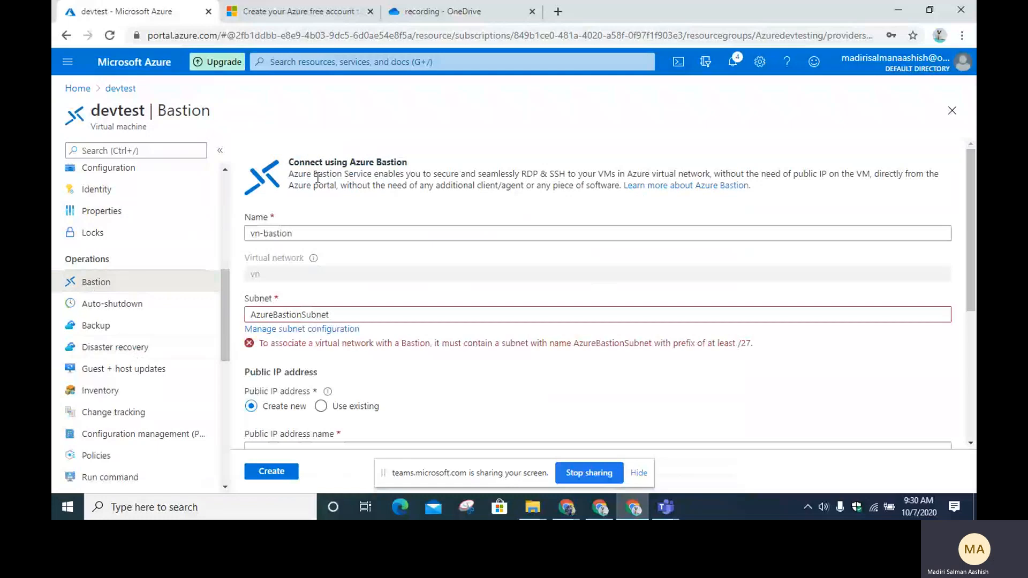
drag(318, 178, 388, 177)
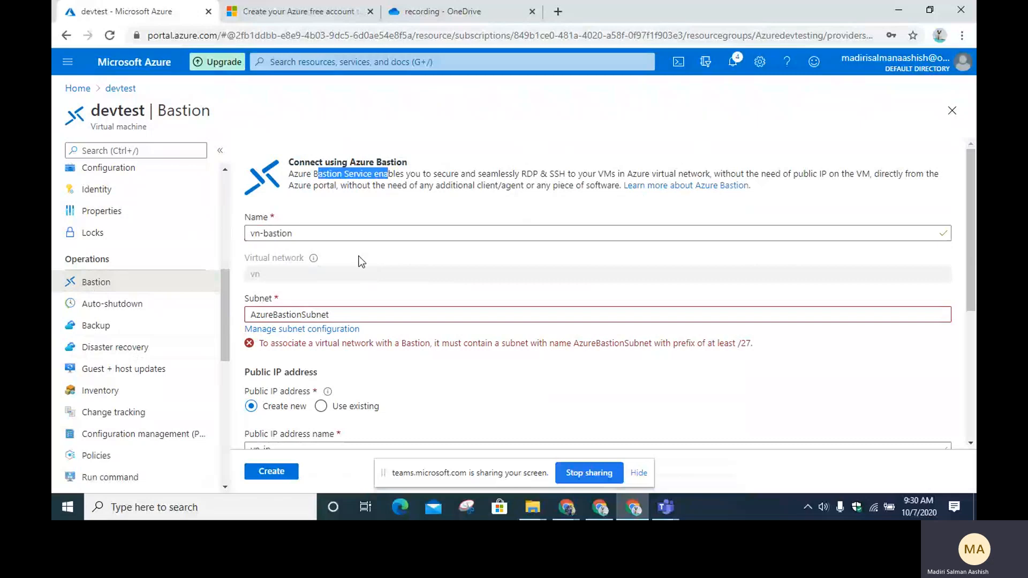
scroll(375, 268, down, 4)
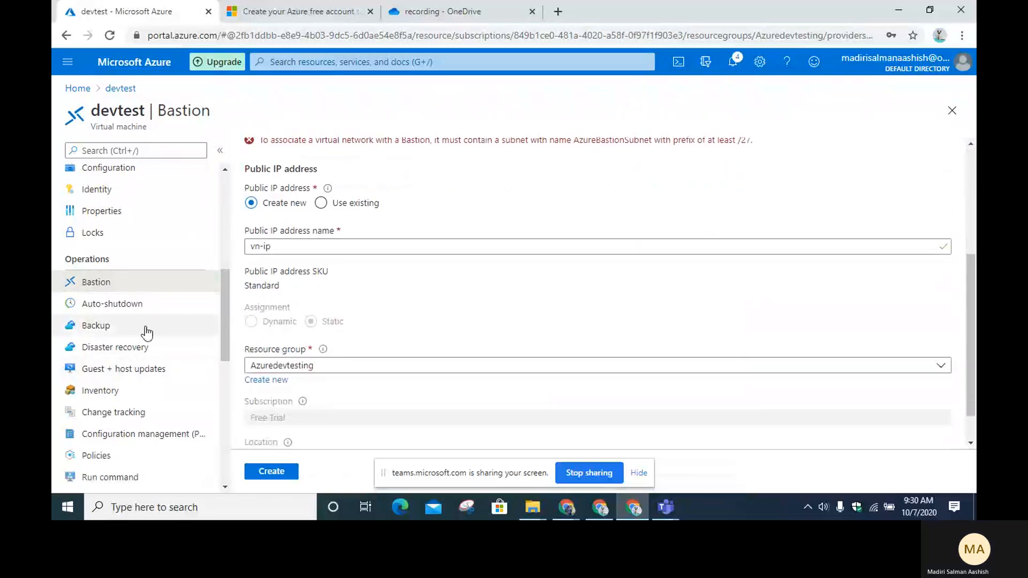
click(165, 310)
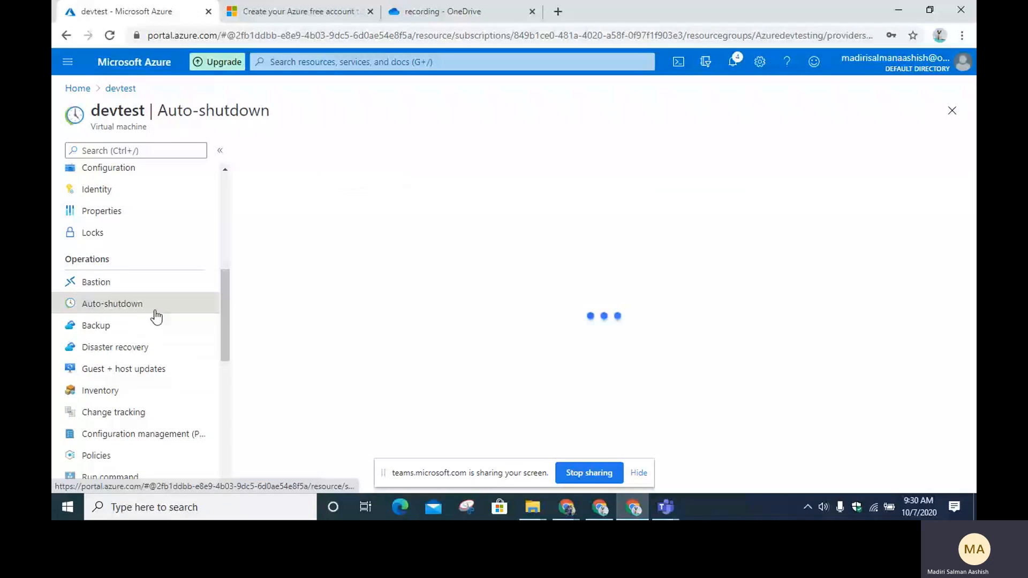
scroll(142, 274, down, 1)
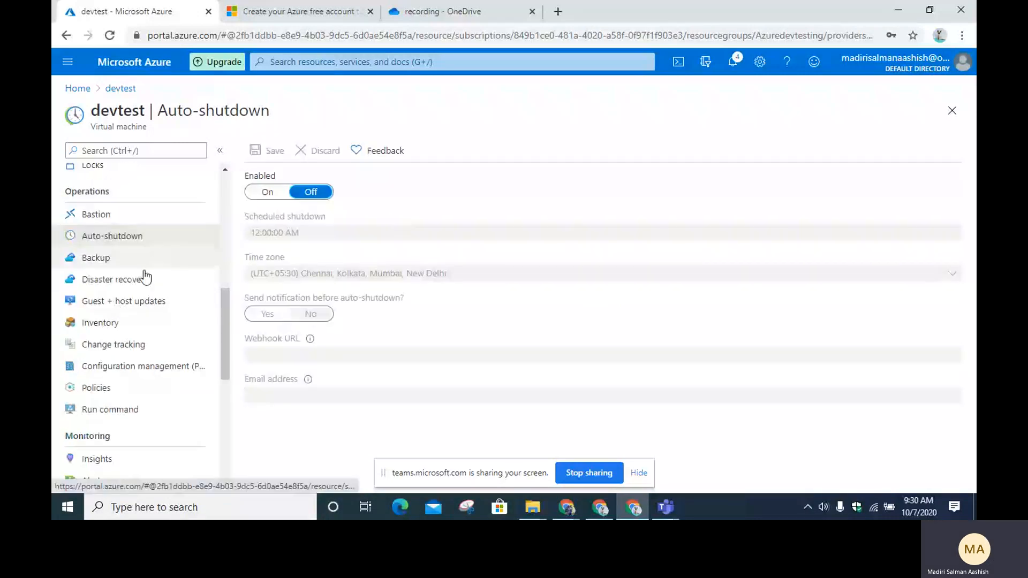
Step: Browse the Backup and Disaster recovery pages, keeping the target region at West US, then open Guest + host updates
click(139, 266)
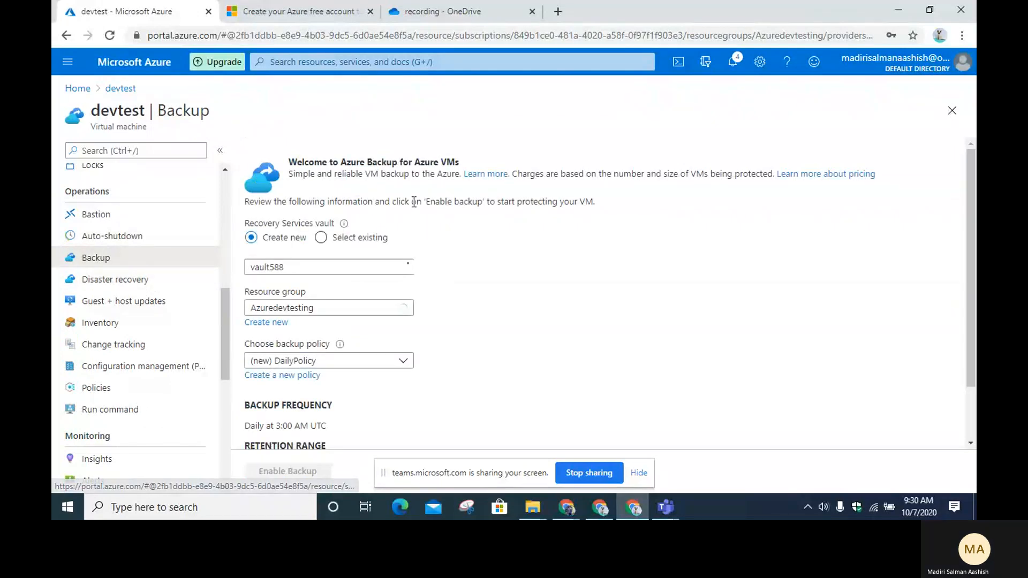
scroll(414, 202, down, 2)
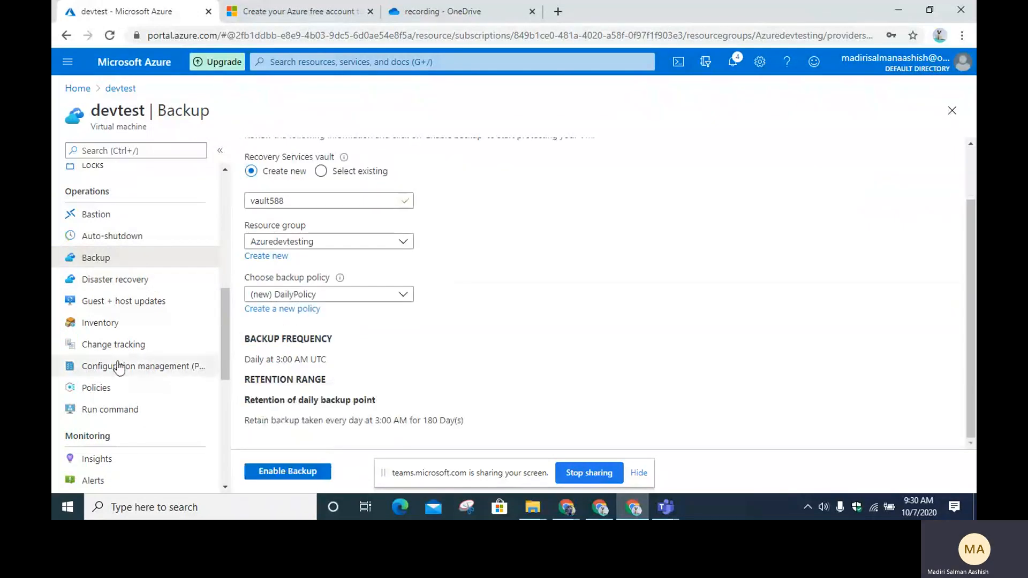
click(183, 281)
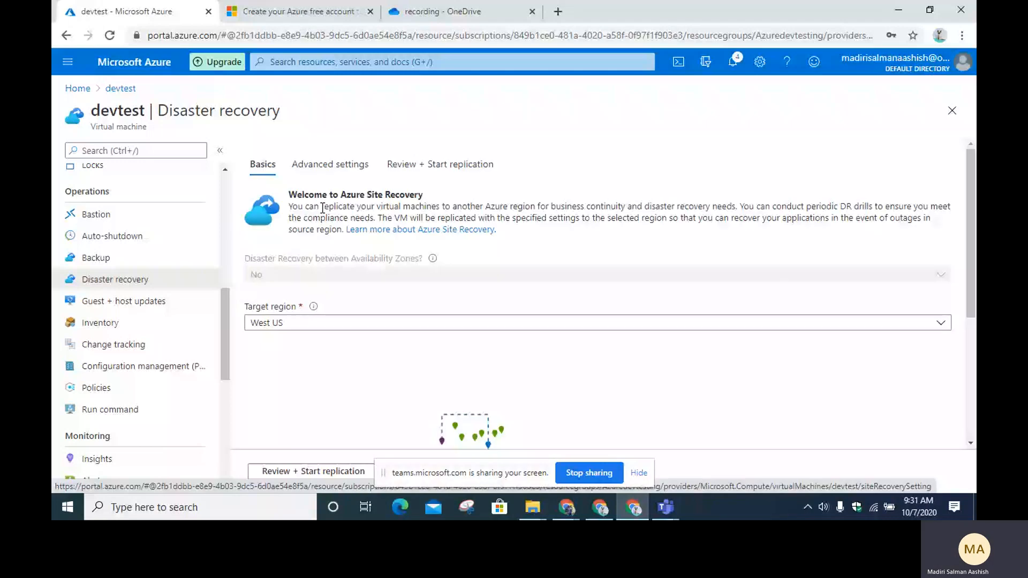
scroll(375, 348, down, 5)
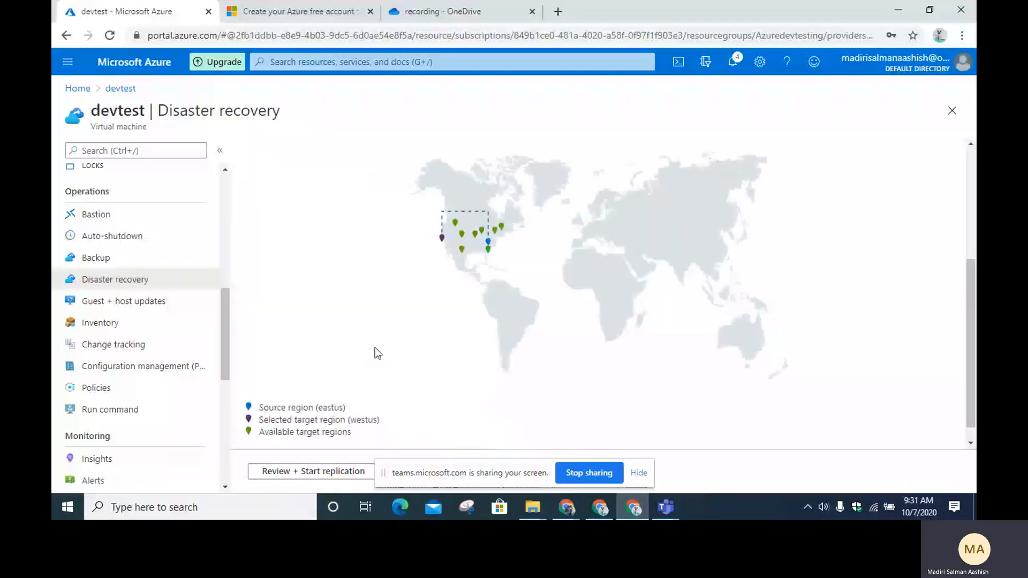
scroll(375, 348, up, 4)
click(295, 307)
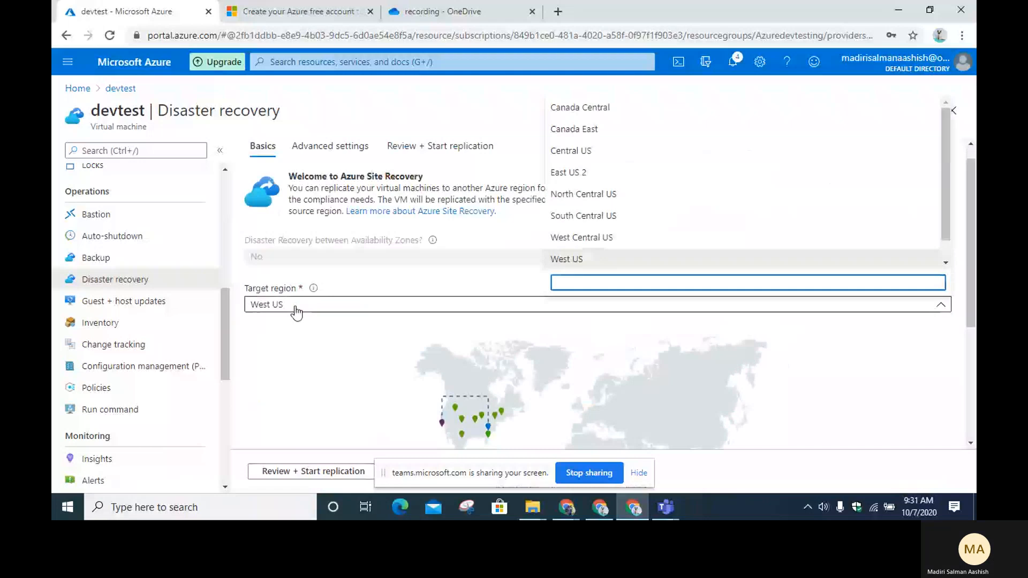
click(331, 267)
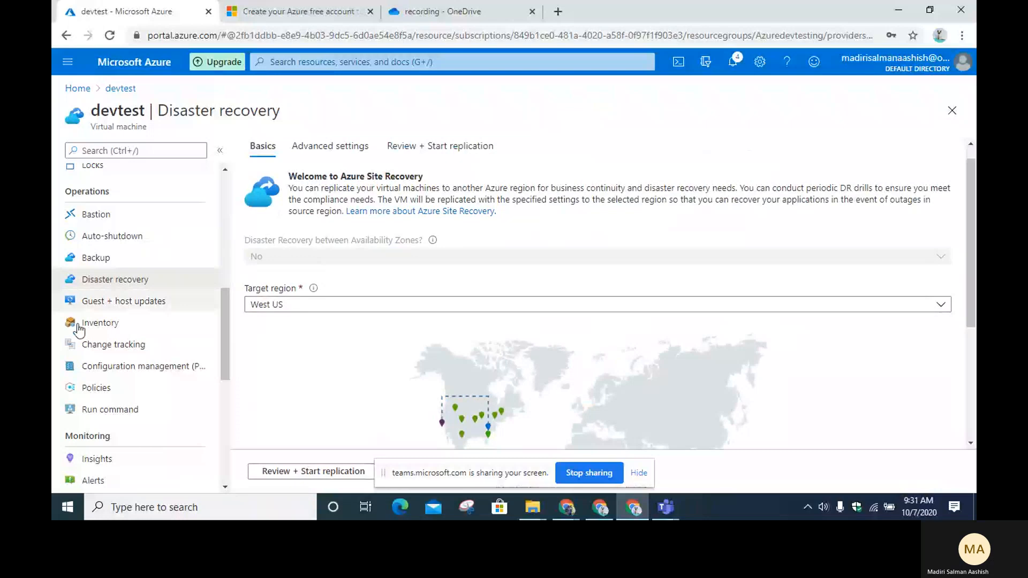
click(126, 300)
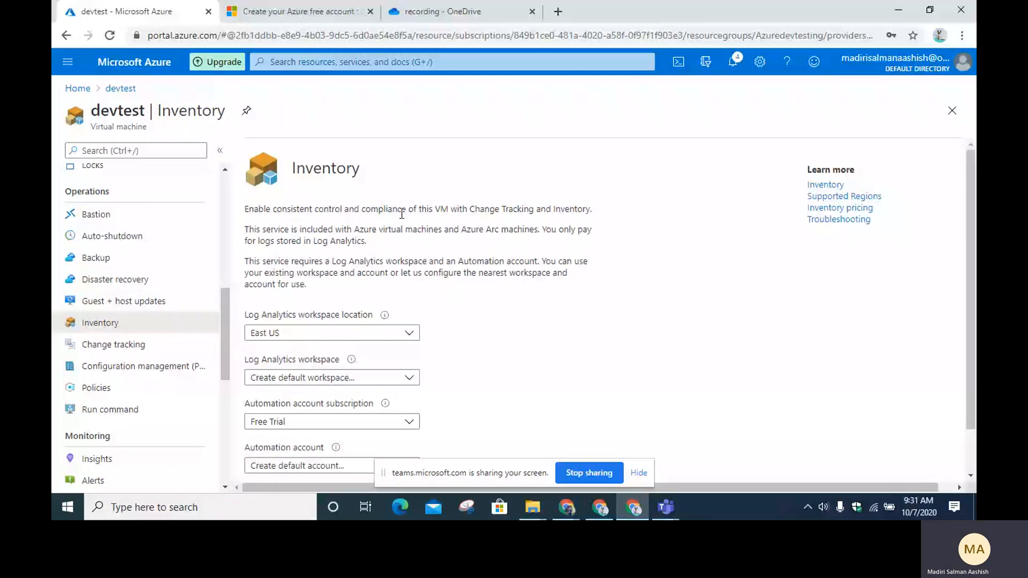
Step: Read the Inventory and Change tracking setup pages, then view Policies showing 100% compliance
drag(318, 229, 507, 232)
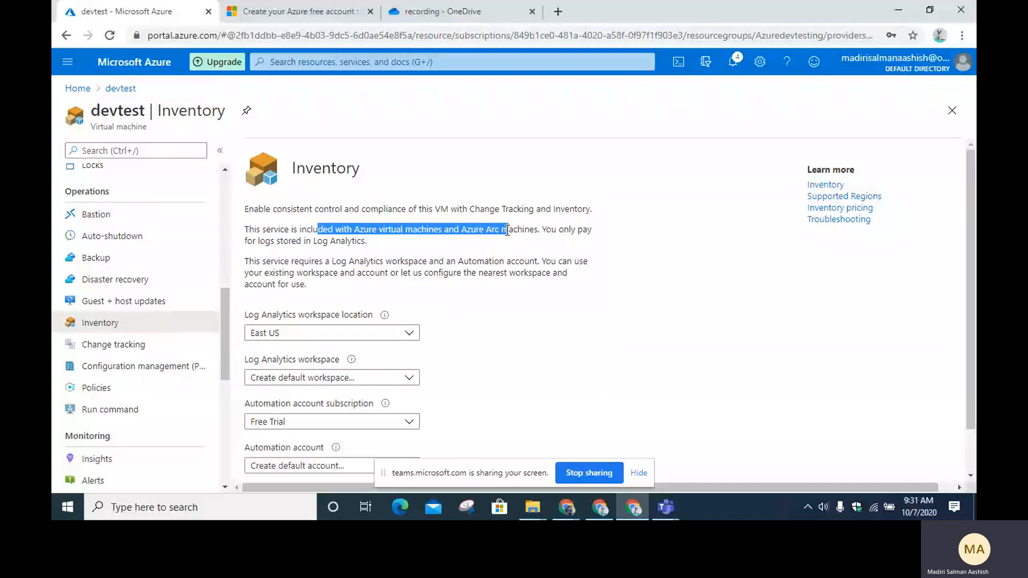
scroll(507, 231, down, 1)
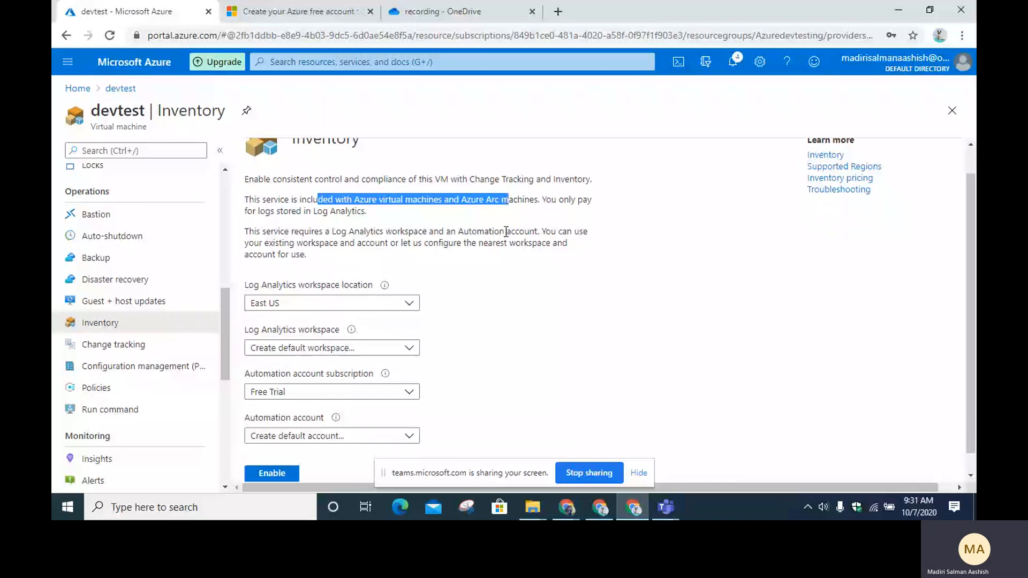
drag(259, 212, 338, 212)
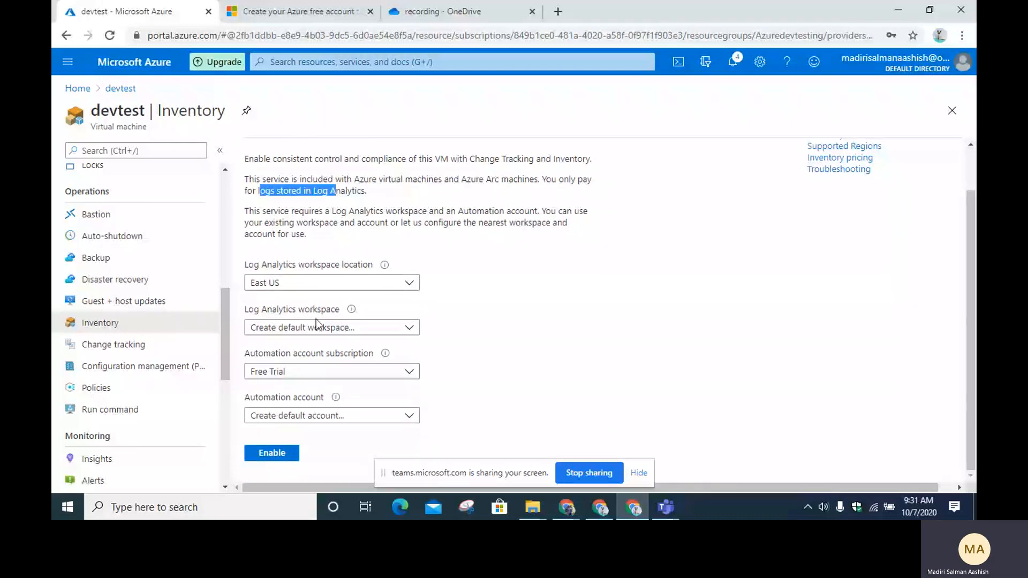
click(114, 345)
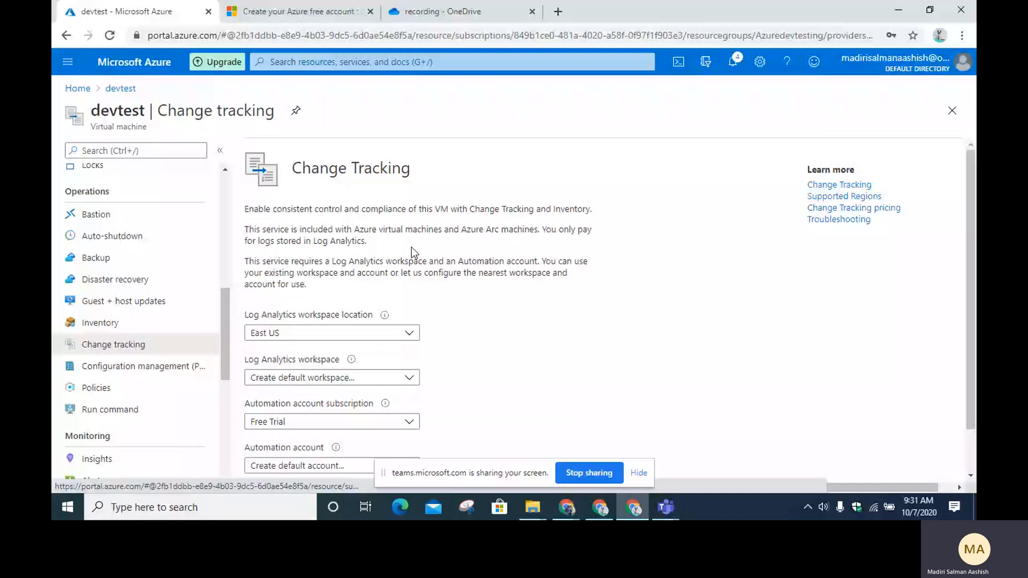
scroll(313, 303, down, 1)
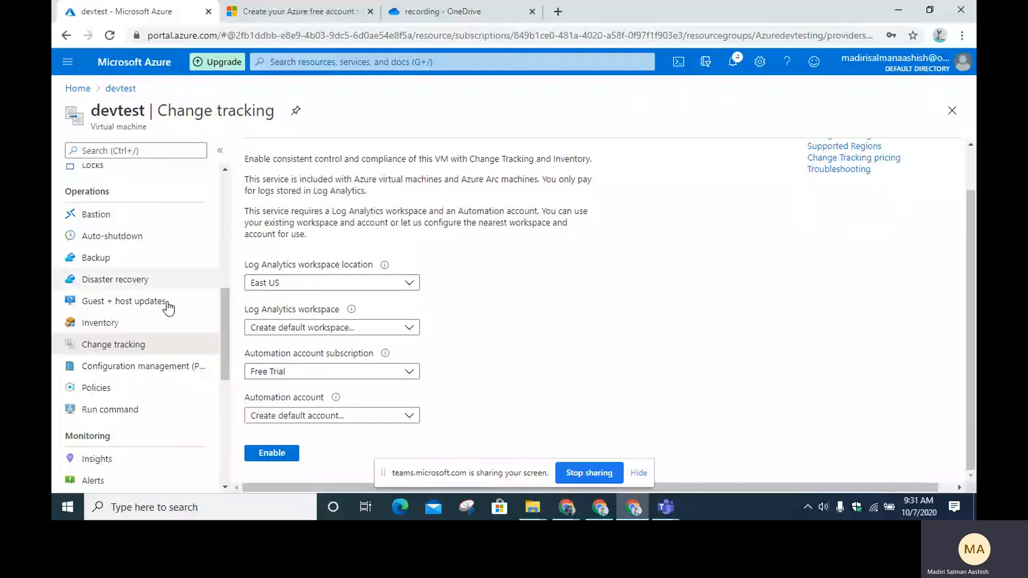
click(157, 391)
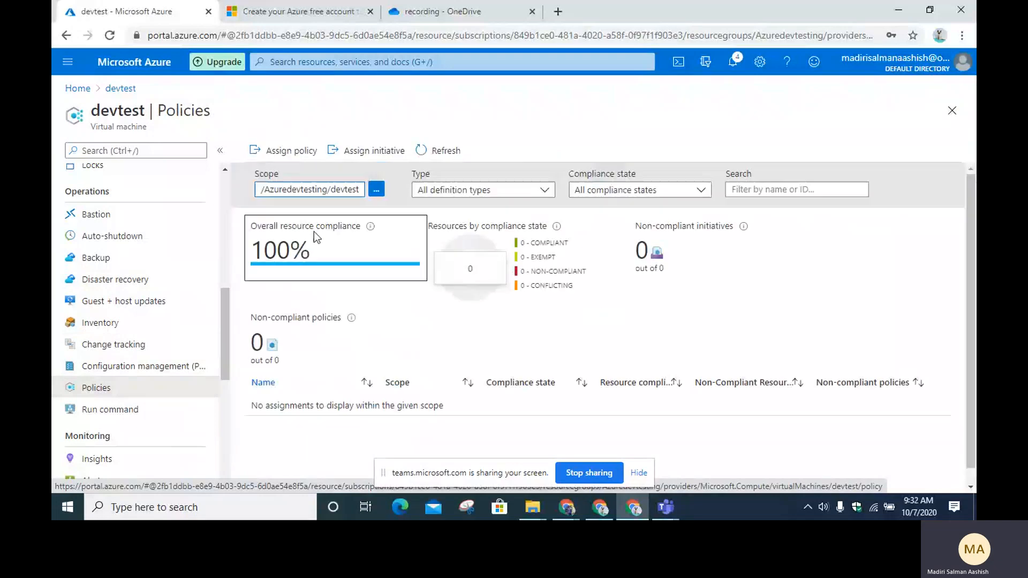
scroll(157, 305, down, 4)
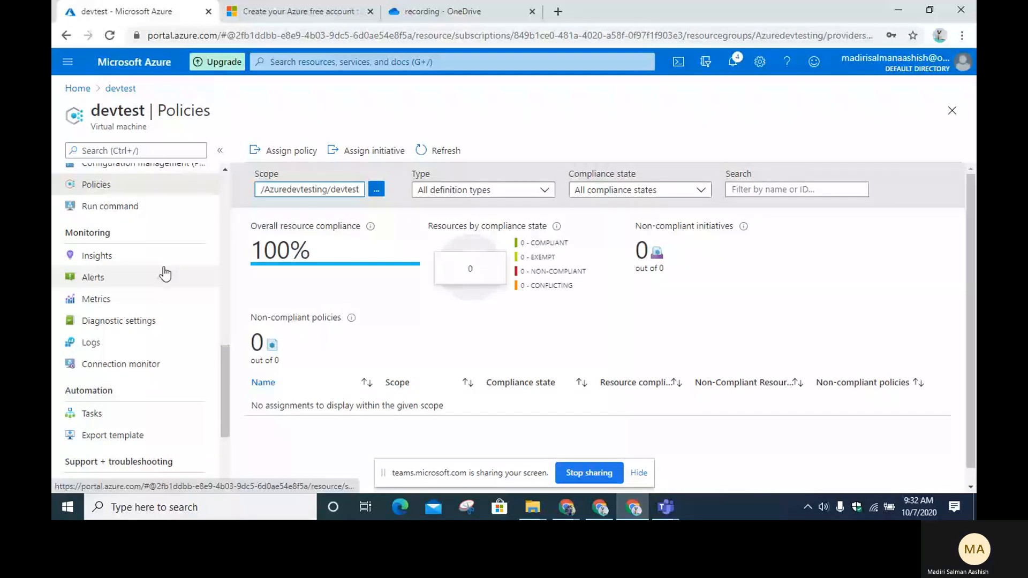
Step: View the Boot diagnostics sign-in screenshot, then move through Reset password to the Redeploy page
scroll(165, 274, down, 3)
click(114, 373)
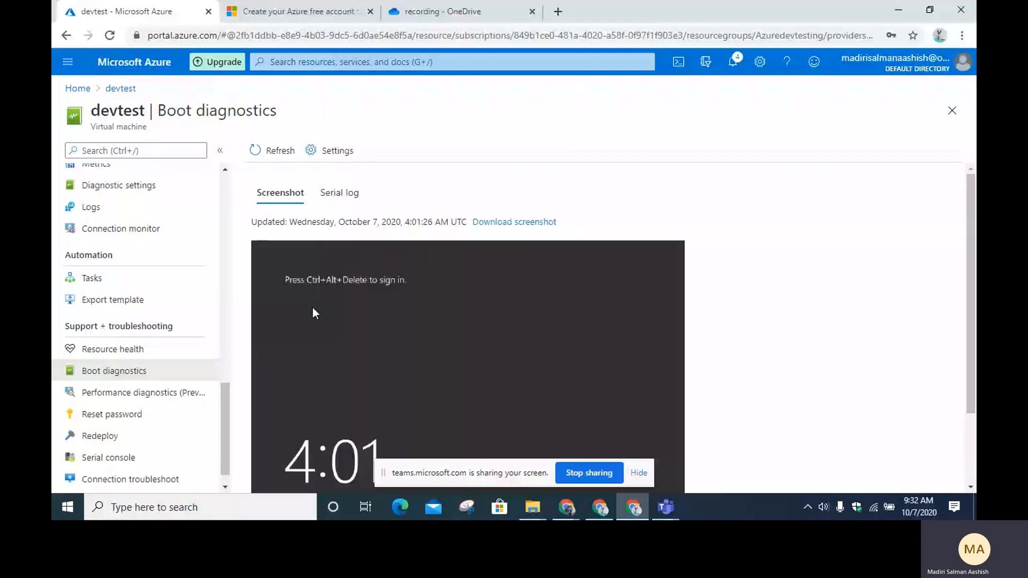
scroll(321, 322, down, 2)
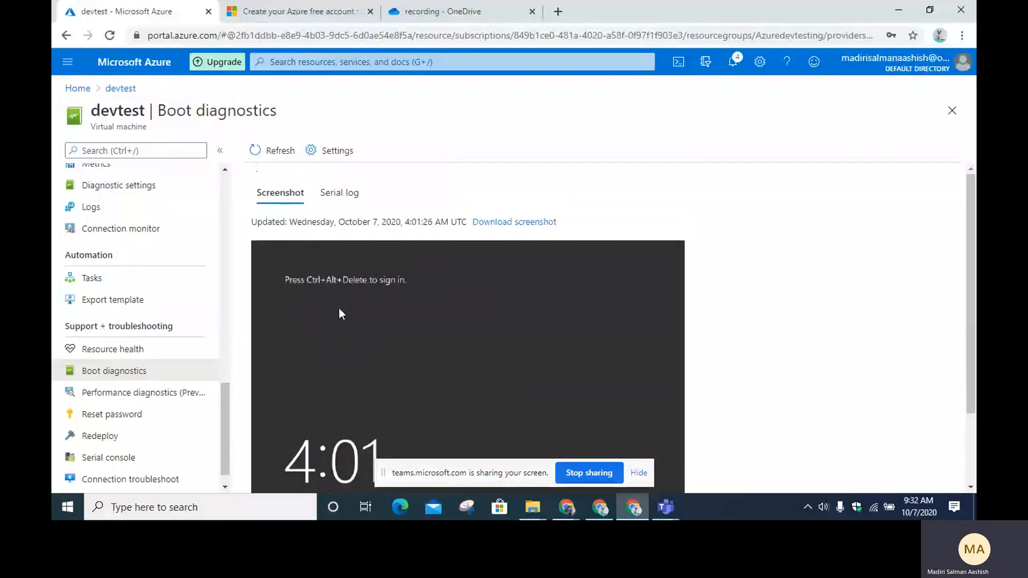
scroll(351, 303, down, 2)
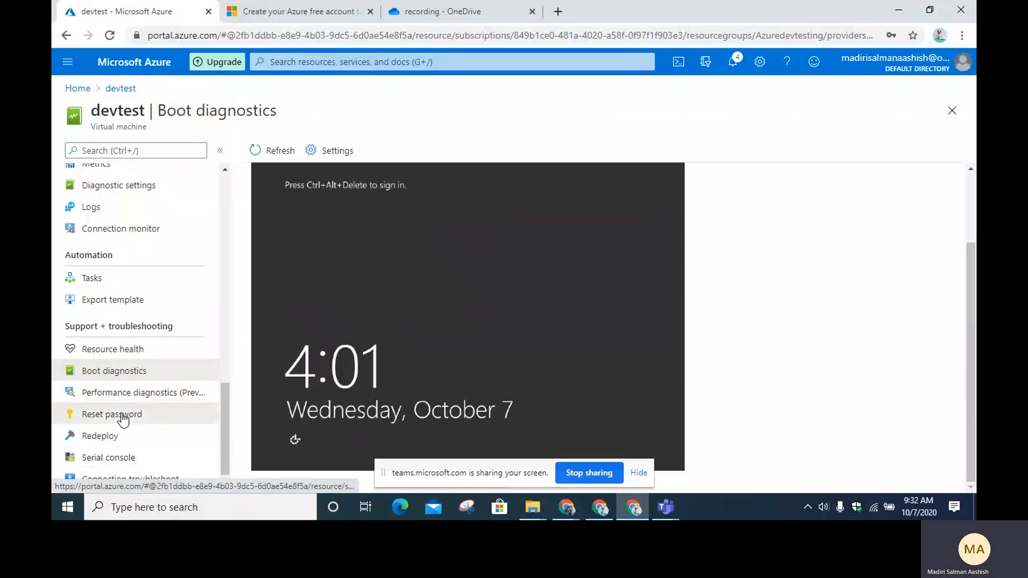
click(145, 415)
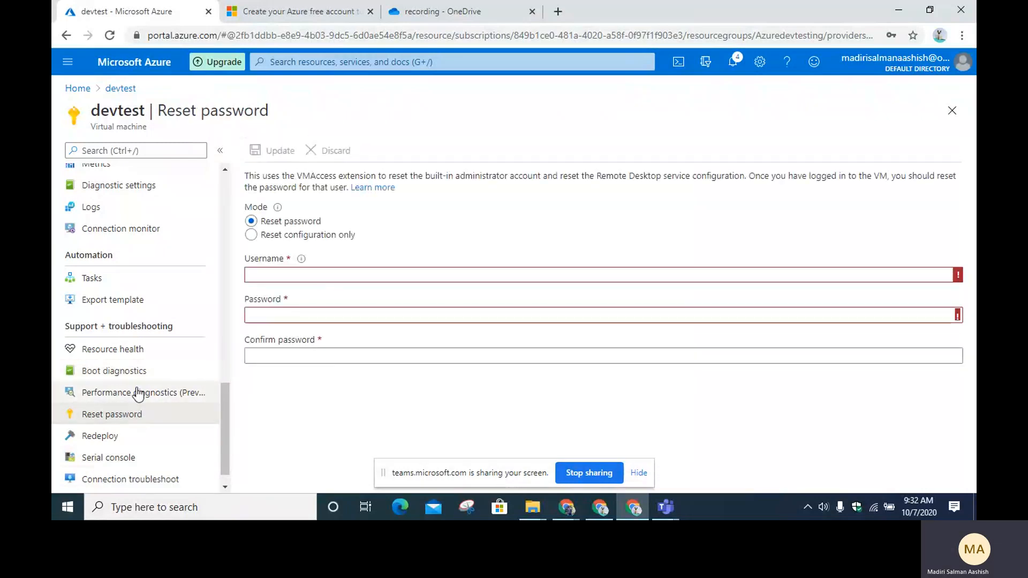
click(136, 413)
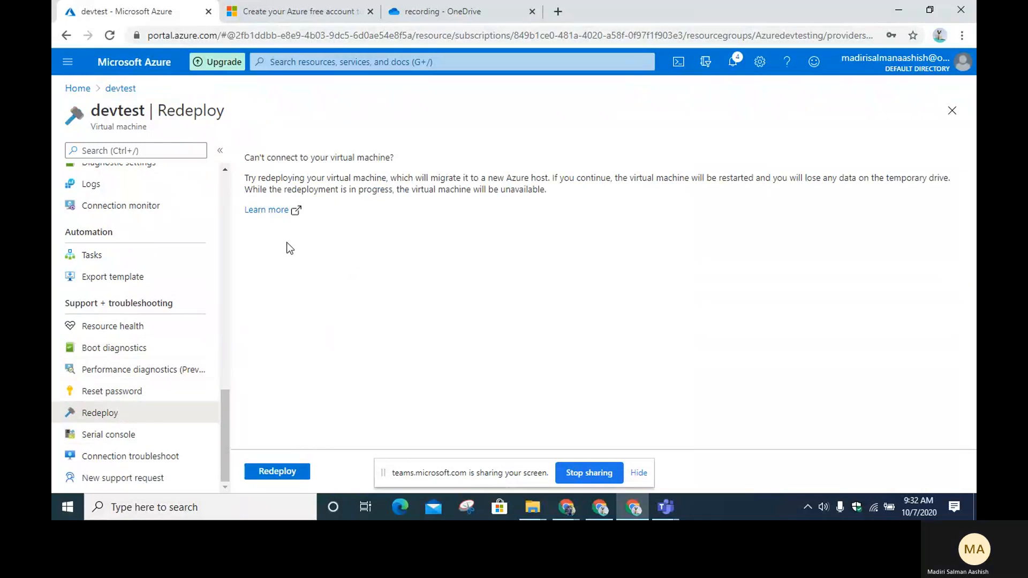
Step: Highlight the VM restart warning and 'your virtual machine' in the Redeploy description, without redeploying
drag(630, 178, 758, 176)
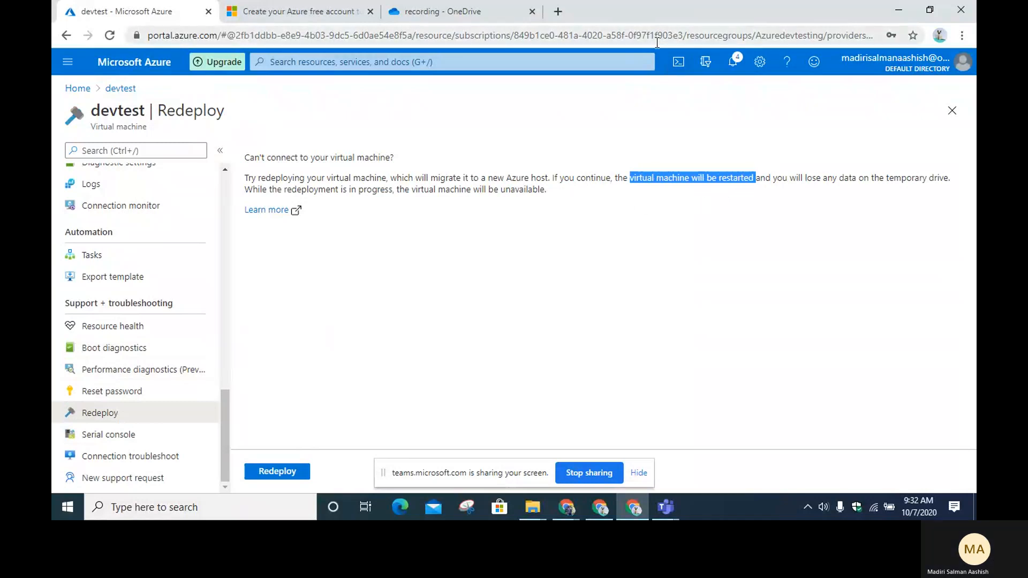
drag(638, 184, 915, 178)
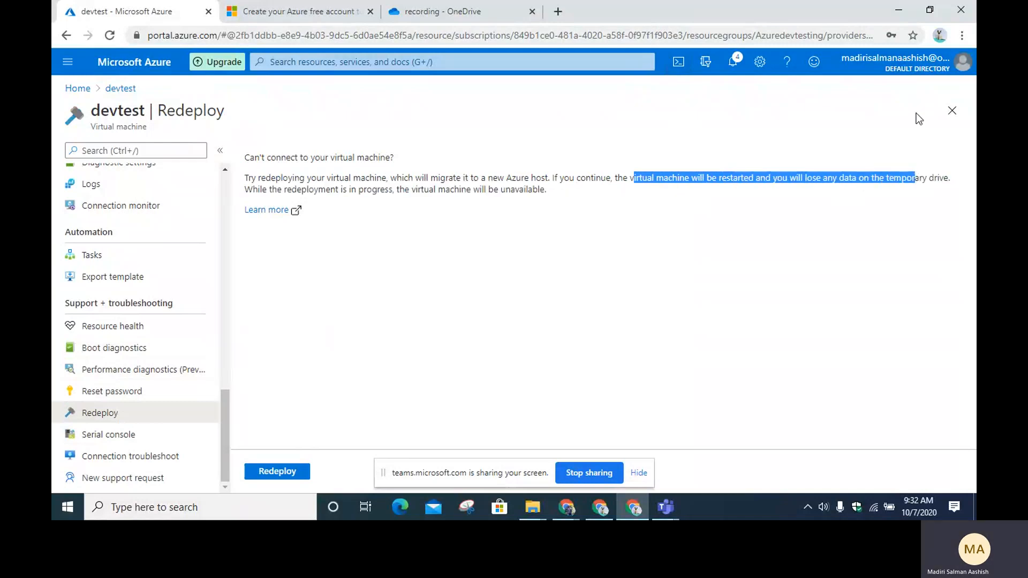
drag(311, 179, 396, 174)
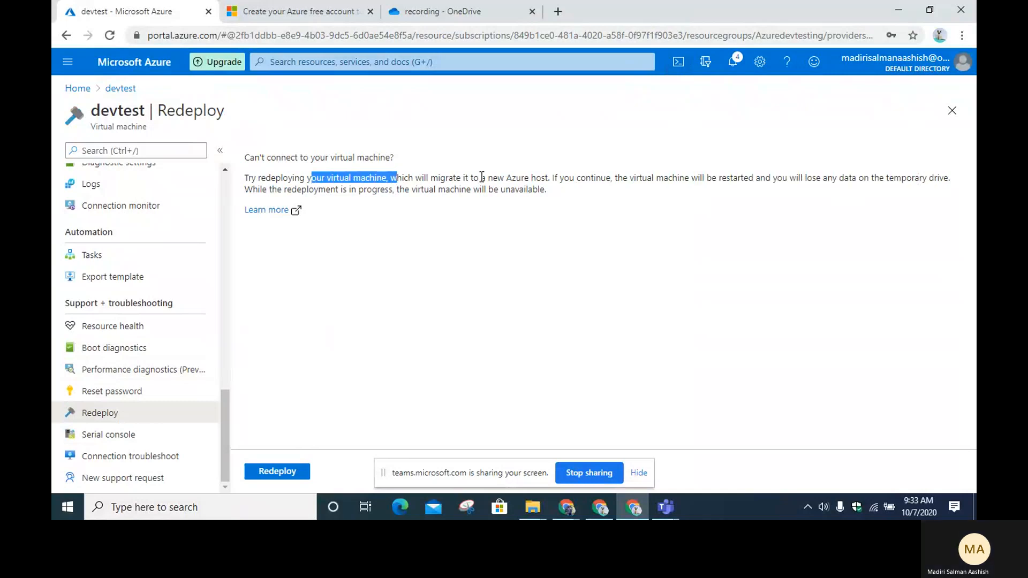